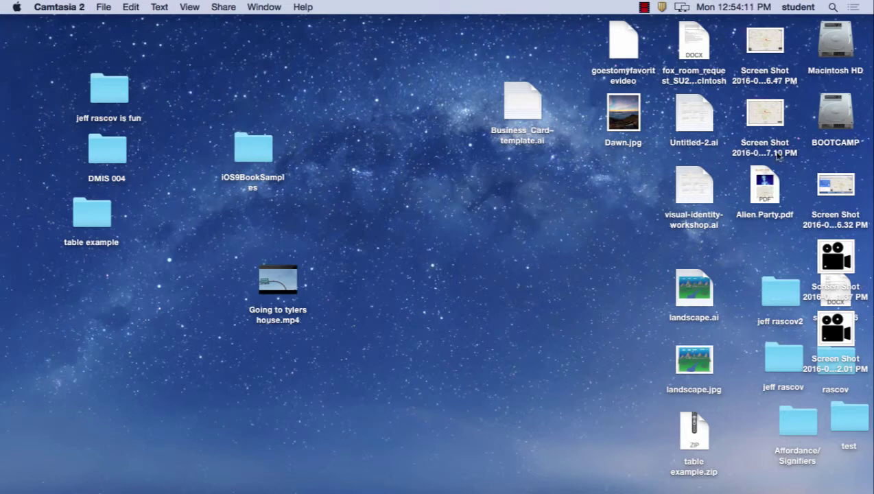
# - Move the 1.37 PM and 2.01 PM camera screenshots to mid-desktop and launch Firefox
pyautogui.moveTo(836, 255); pyautogui.dragTo(542, 233)
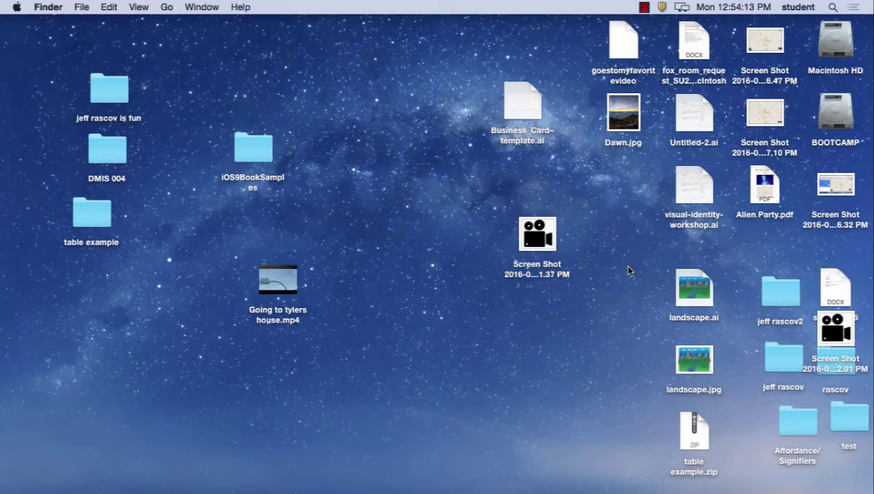
pyautogui.moveTo(840, 324); pyautogui.dragTo(542, 305)
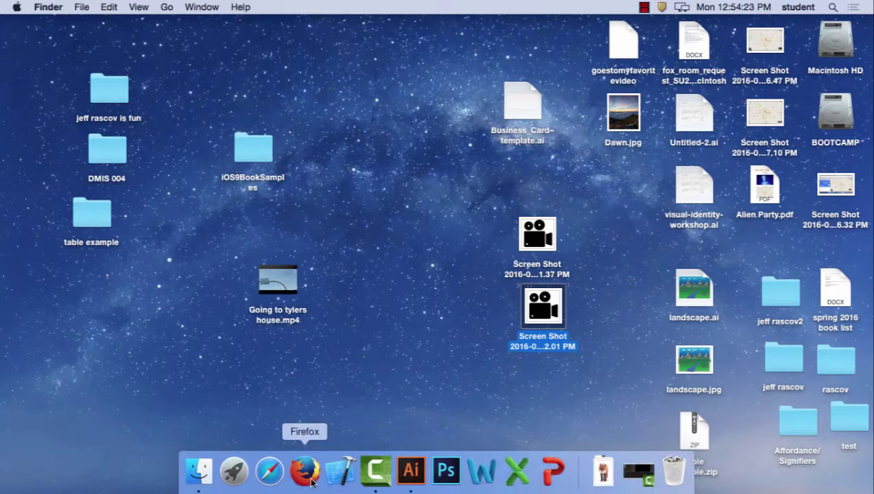
pyautogui.click(303, 471)
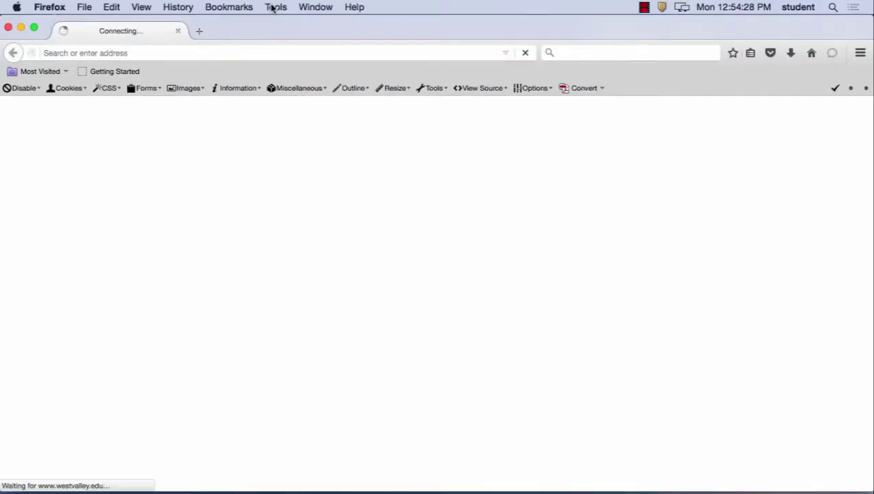
# - Replace the West Valley College address with thenounproject.com and load it
pyautogui.click(203, 53)
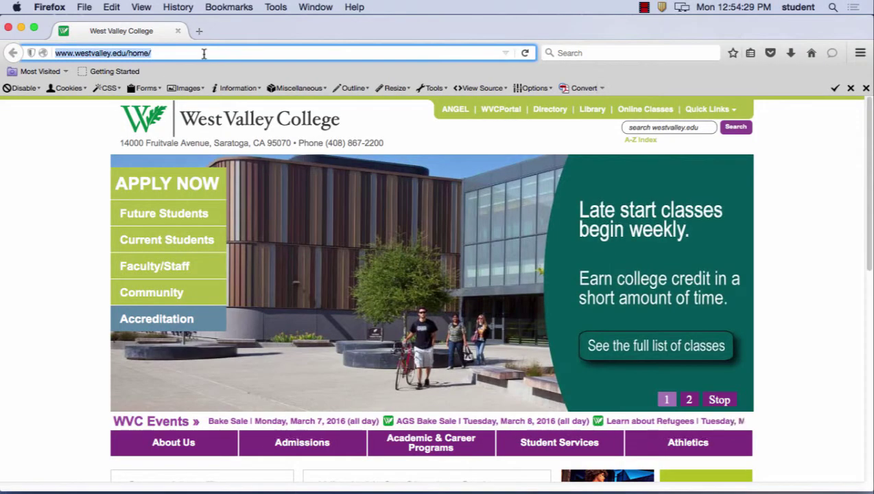
pyautogui.write('noun')
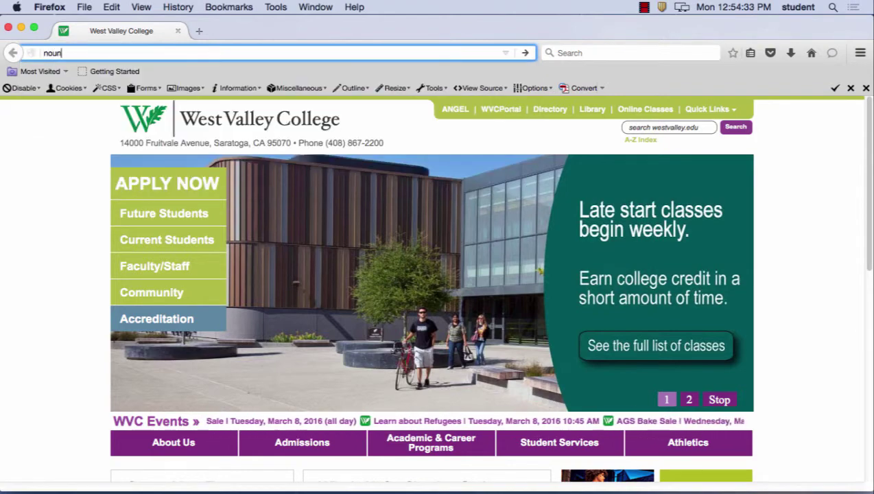
pyautogui.press('BackSpace')
pyautogui.press('BackSpace')
pyautogui.press('BackSpace')
pyautogui.press('BackSpace')
pyautogui.write('the')
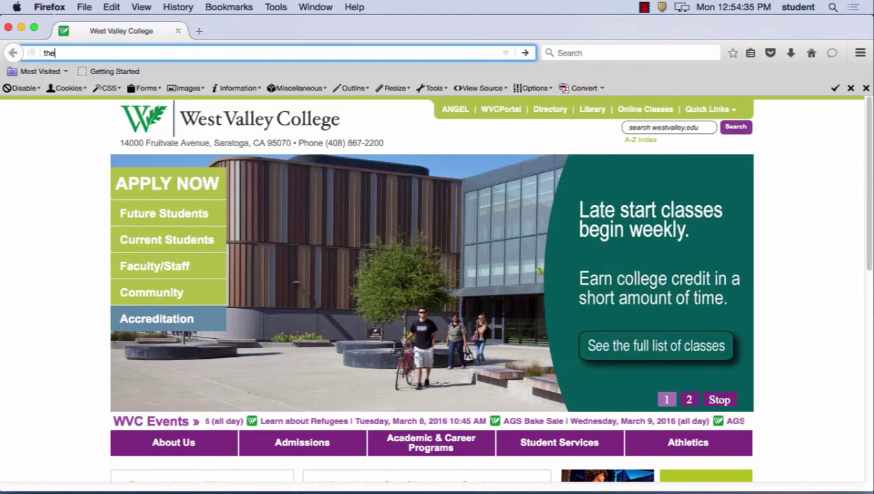
pyautogui.write('noun')
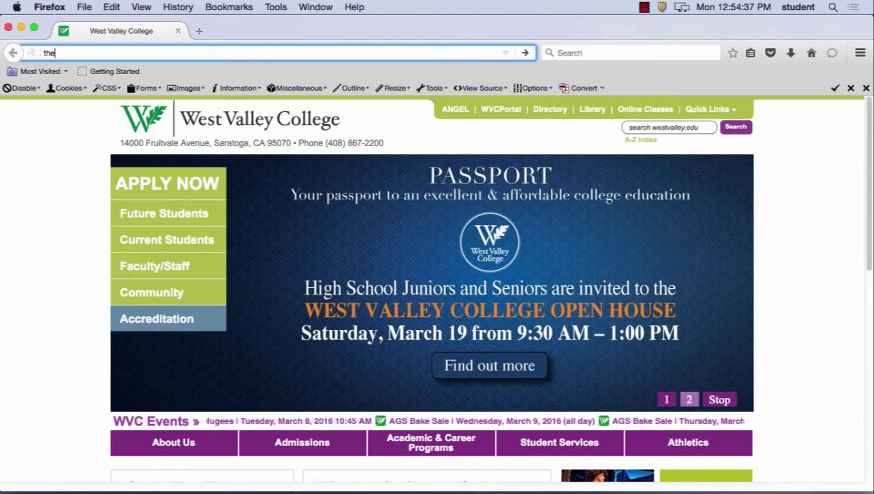
pyautogui.write('project.c')
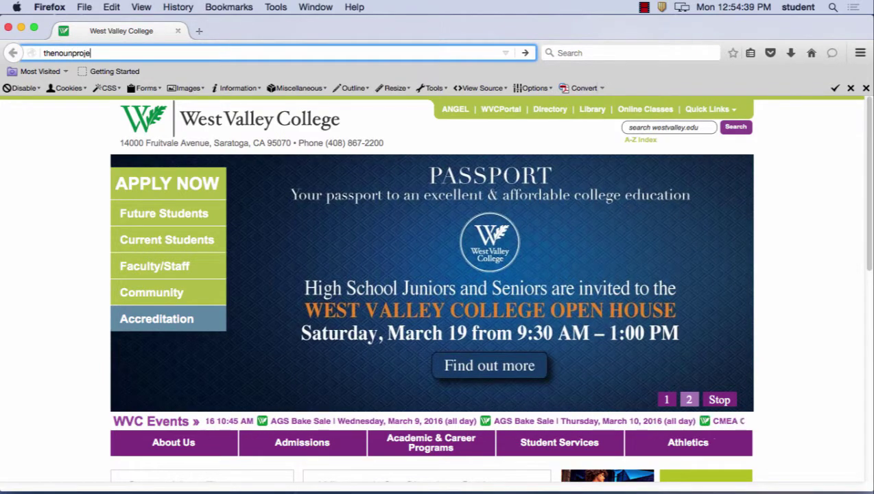
pyautogui.write('om')
pyautogui.press('Return')
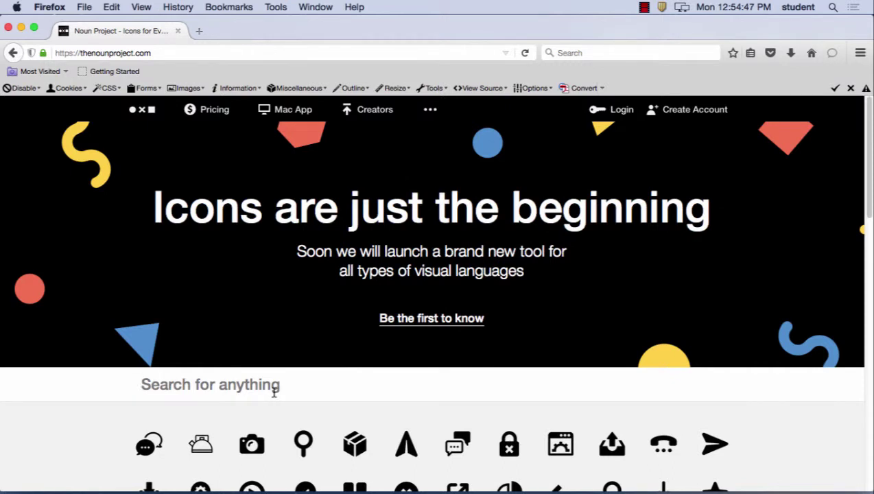
# - Search Noun Project for 'video camera' and open the solid Video Camera icon
pyautogui.write('video camera')
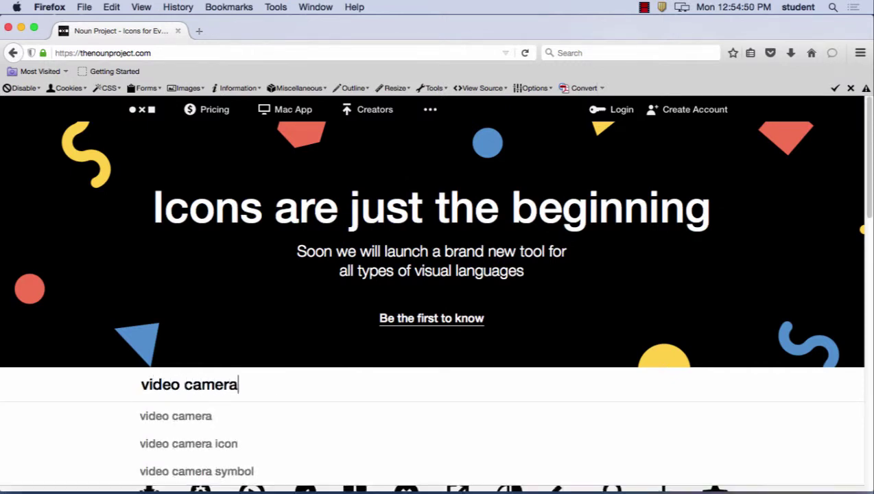
pyautogui.press('Return')
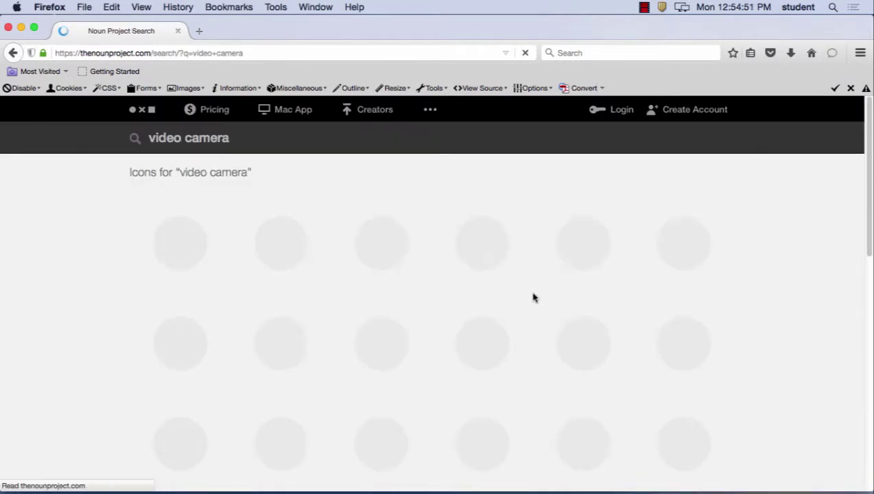
pyautogui.scroll(-3, 549, 301)
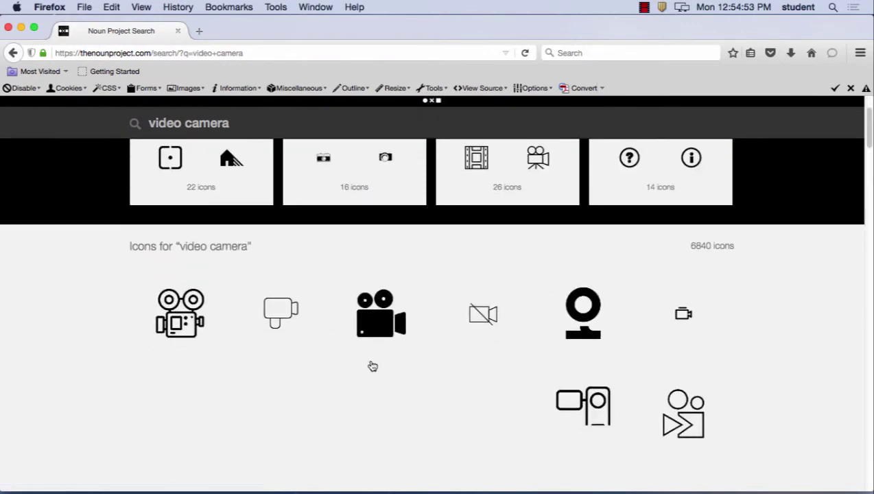
pyautogui.click(383, 329)
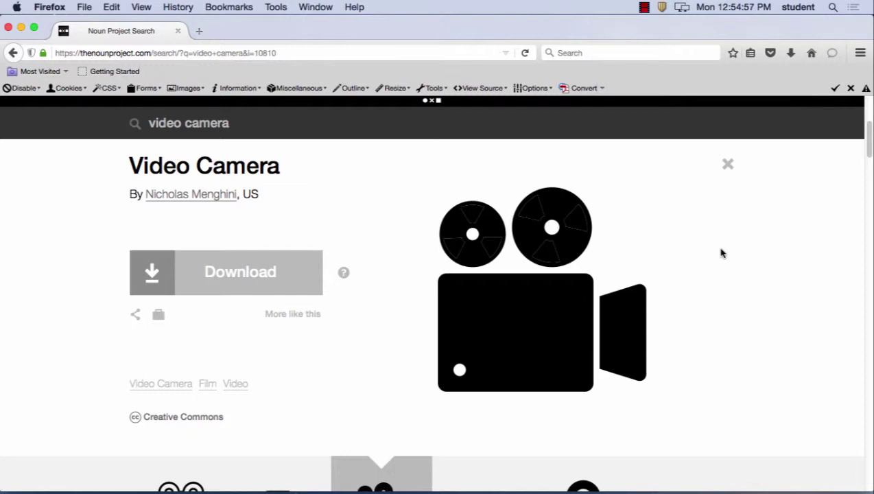
# - Take a region screenshot framing the Video Camera icon
pyautogui.press('super+shift+4')
pyautogui.moveTo(423, 175); pyautogui.dragTo(661, 405)
pyautogui.click(63, 6)
# - Quit Firefox and start a new document in Illustrator
pyautogui.click(84, 125)
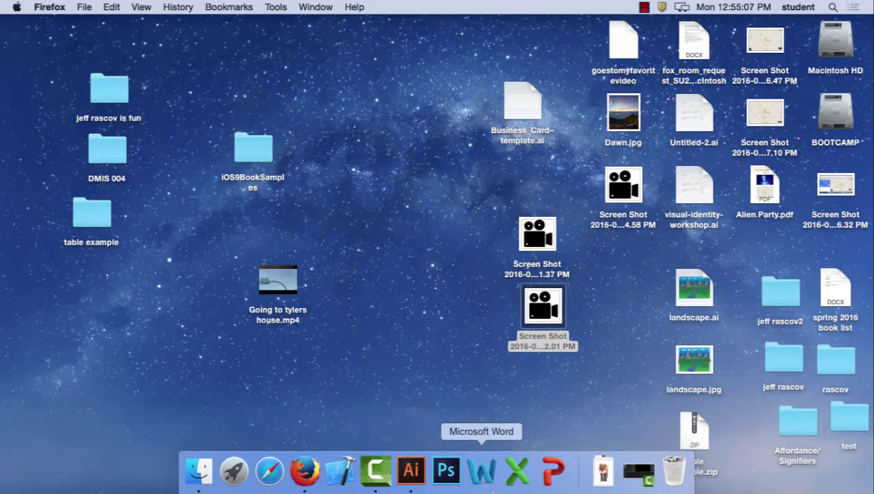
pyautogui.click(410, 469)
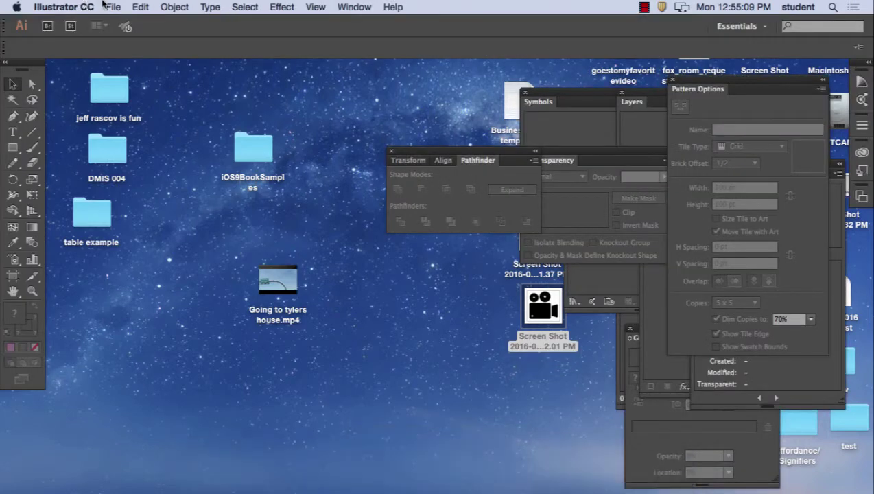
pyautogui.click(117, 7)
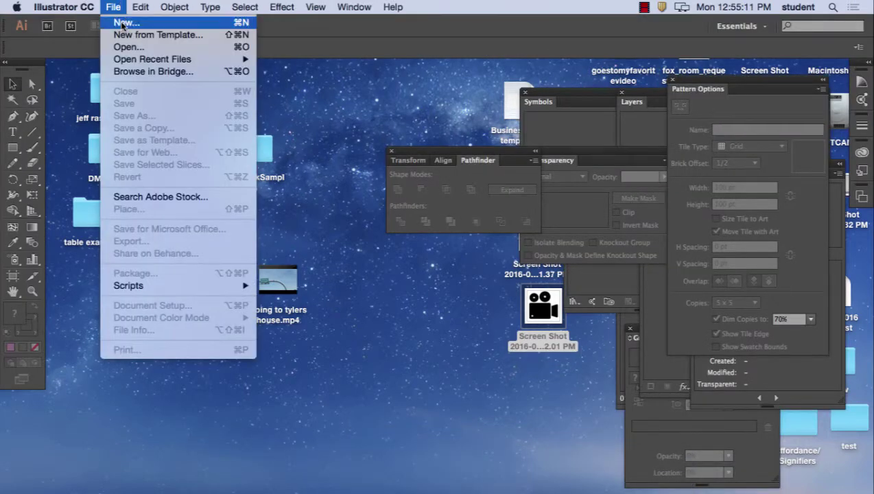
pyautogui.click(126, 24)
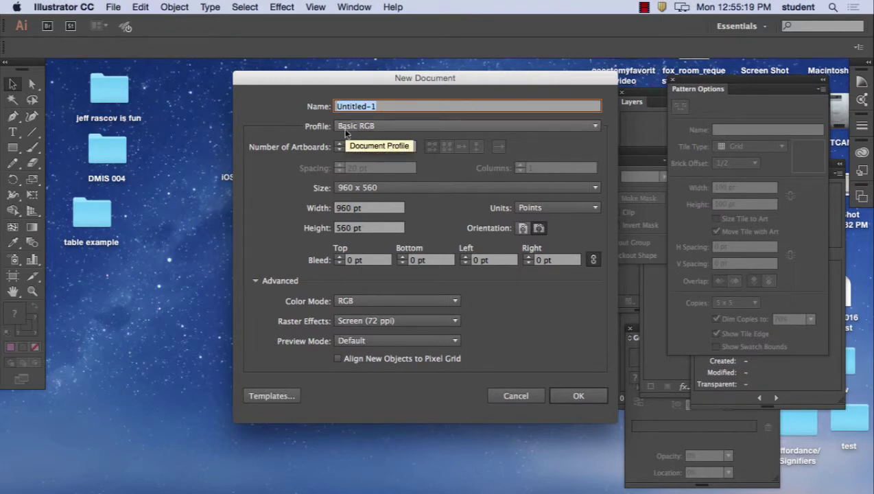
# - Create Untitled-1 with the Basic RGB profile and RGB color mode
pyautogui.click(361, 130)
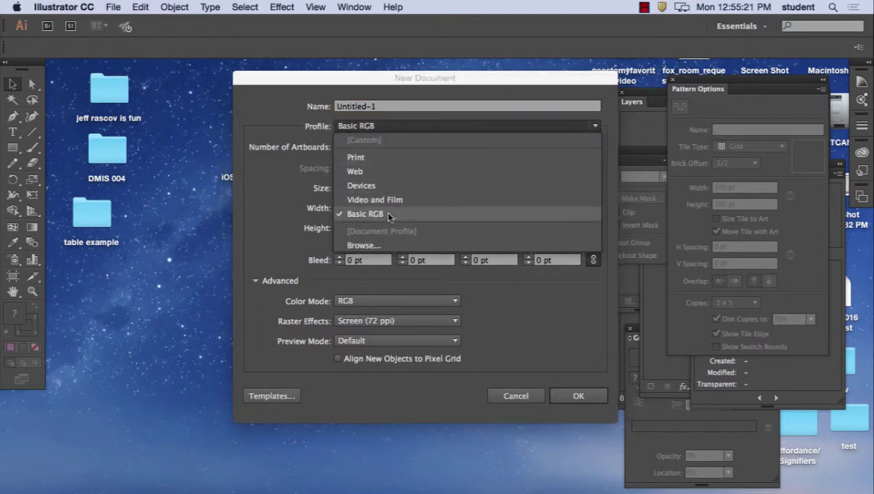
pyautogui.click(383, 215)
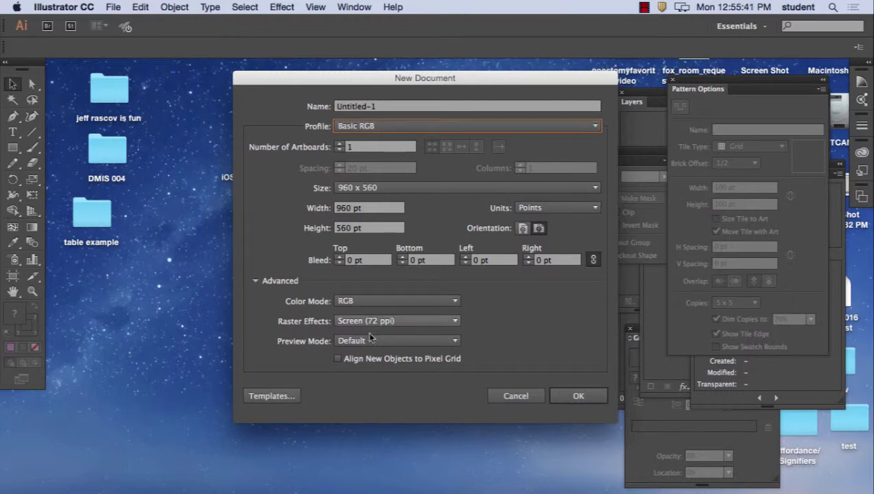
pyautogui.click(256, 282)
pyautogui.click(256, 281)
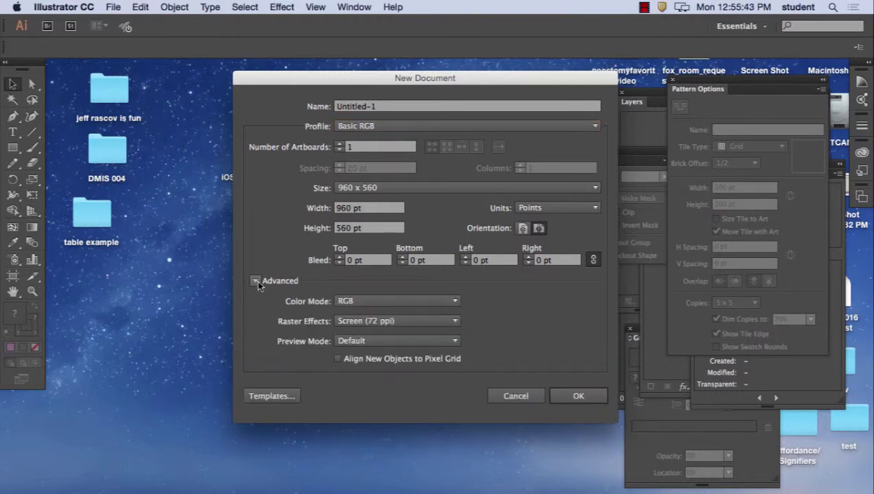
pyautogui.click(374, 301)
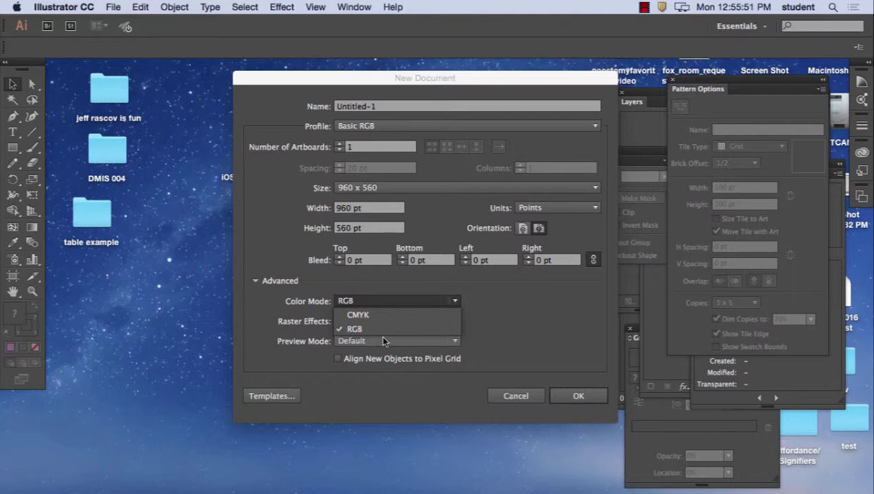
pyautogui.click(384, 341)
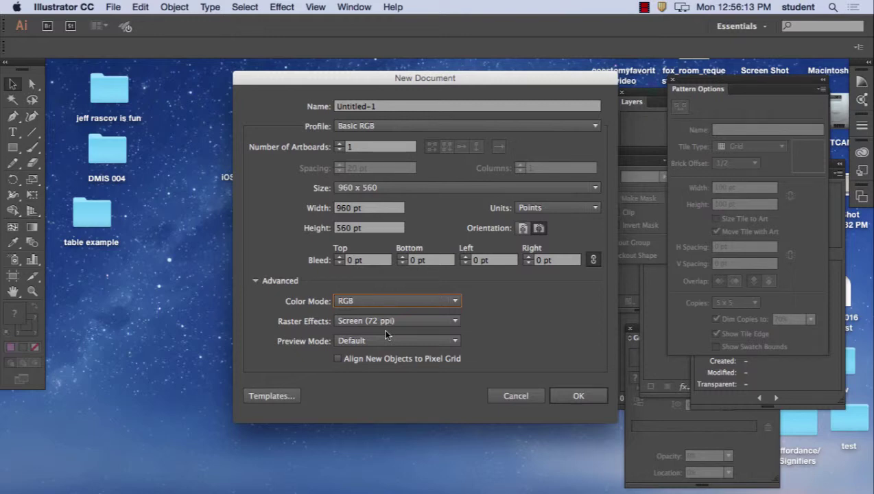
pyautogui.click(586, 398)
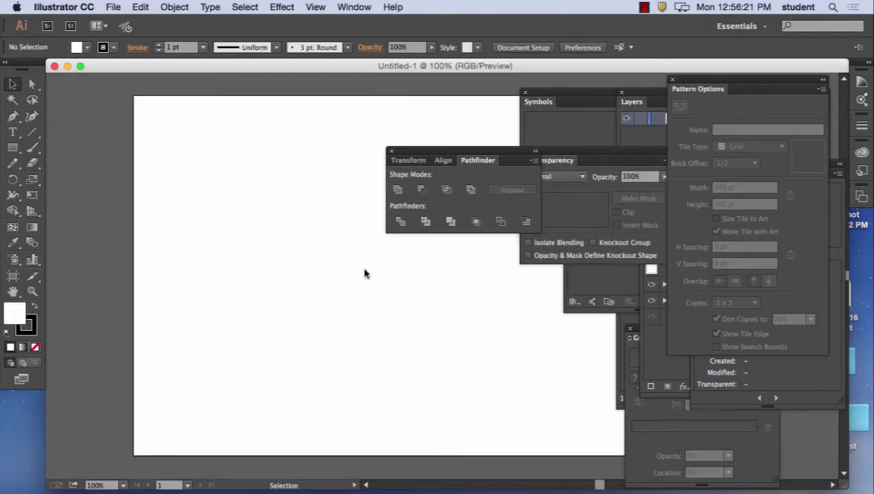
# - Maximize the document window and load the 2.01 PM camera screenshot from the Desktop for placing
pyautogui.doubleClick(219, 69)
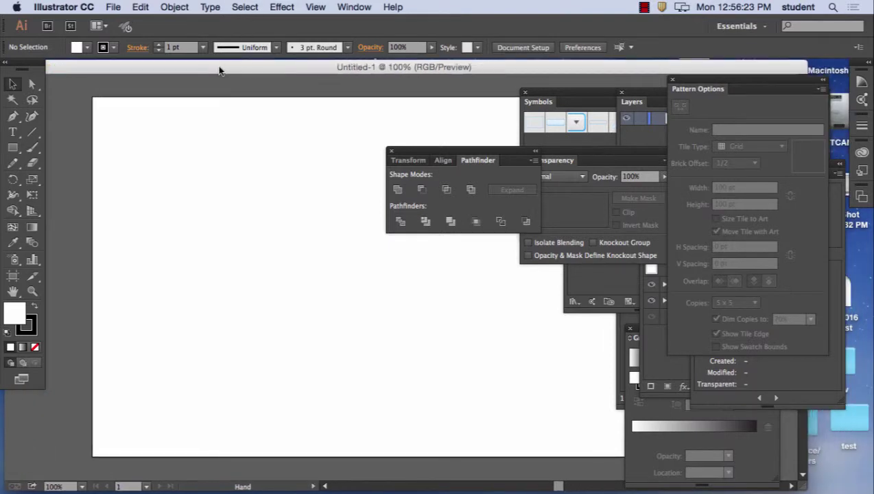
pyautogui.click(113, 7)
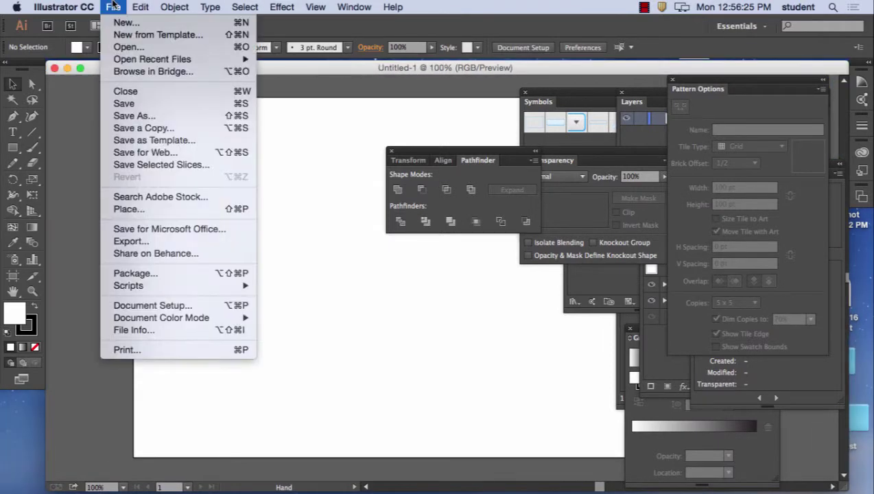
pyautogui.click(143, 208)
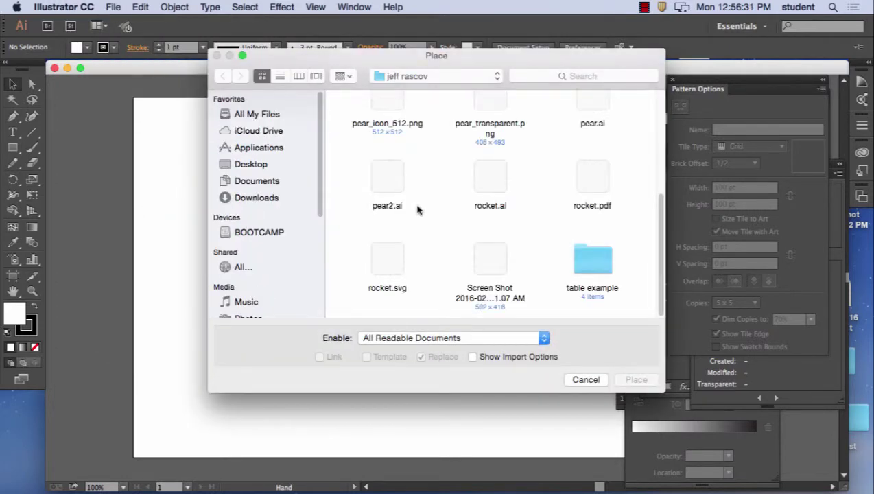
pyautogui.click(250, 163)
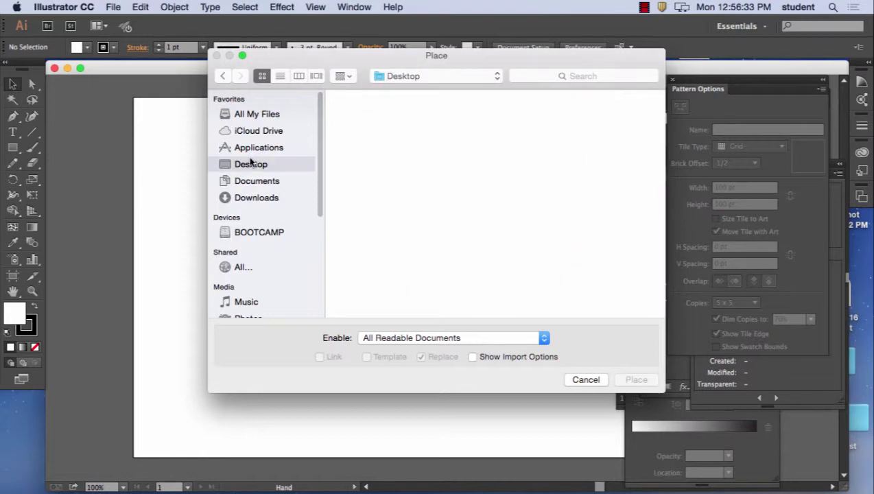
pyautogui.scroll(-5, 496, 210)
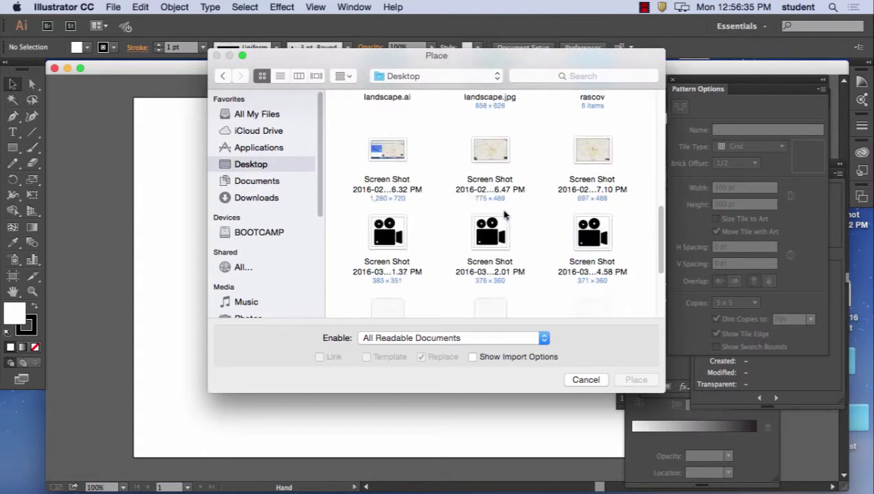
pyautogui.scroll(-4, 505, 215)
pyautogui.click(496, 108)
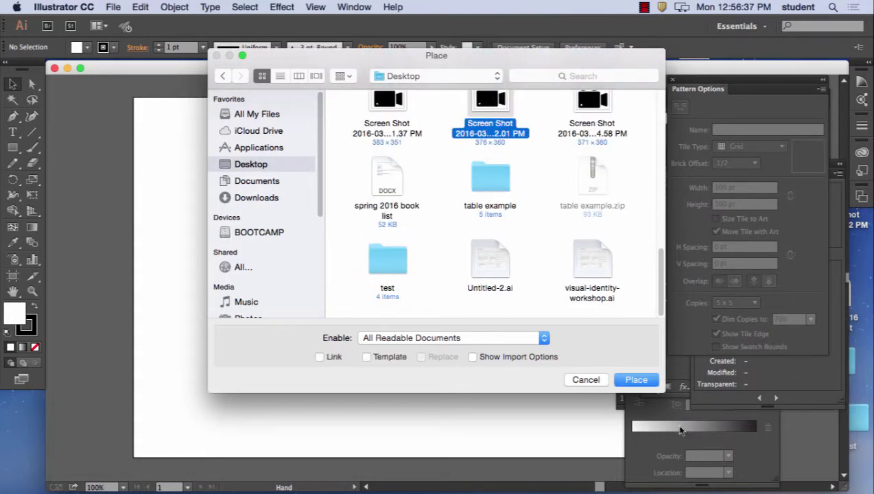
pyautogui.click(627, 378)
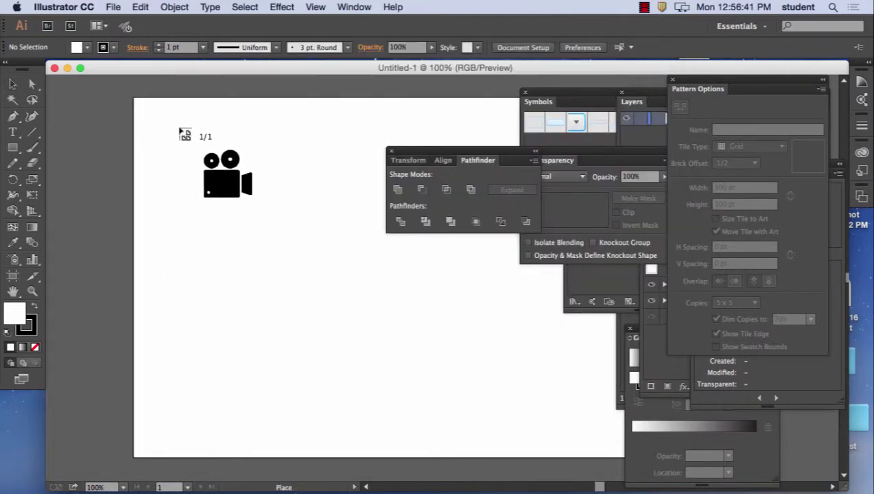
# - Place the camera image across the artboard's upper left and move the Pathfinder panels lower
pyautogui.moveTo(182, 147)
pyautogui.mouseDown()
pyautogui.moveTo(474, 388)
pyautogui.moveTo(495, 393)
pyautogui.moveTo(449, 249)
pyautogui.mouseUp()
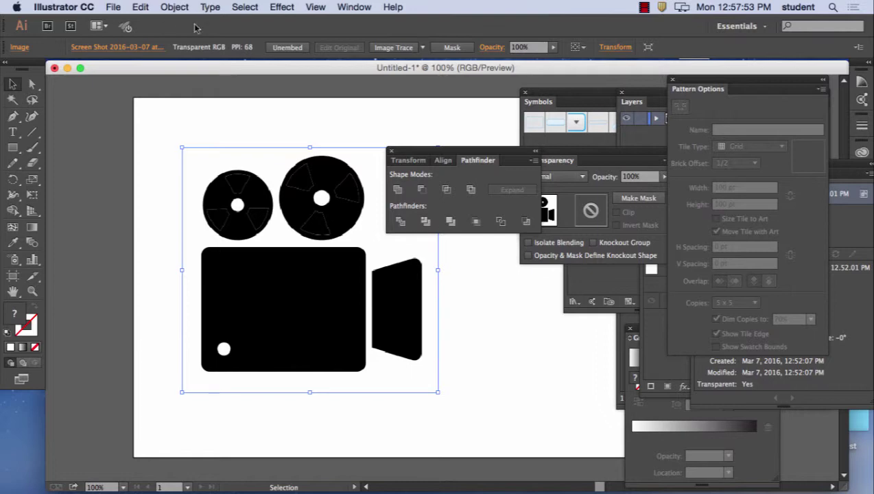
pyautogui.moveTo(414, 156); pyautogui.dragTo(526, 336)
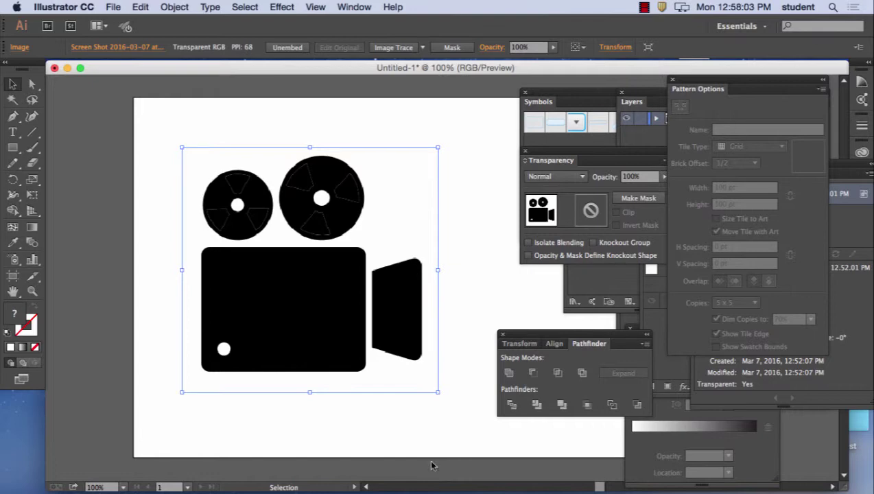
# - Pull out the Swatches and Layers panels; close Symbols, Pattern Options, Links and Actions
pyautogui.click(602, 272)
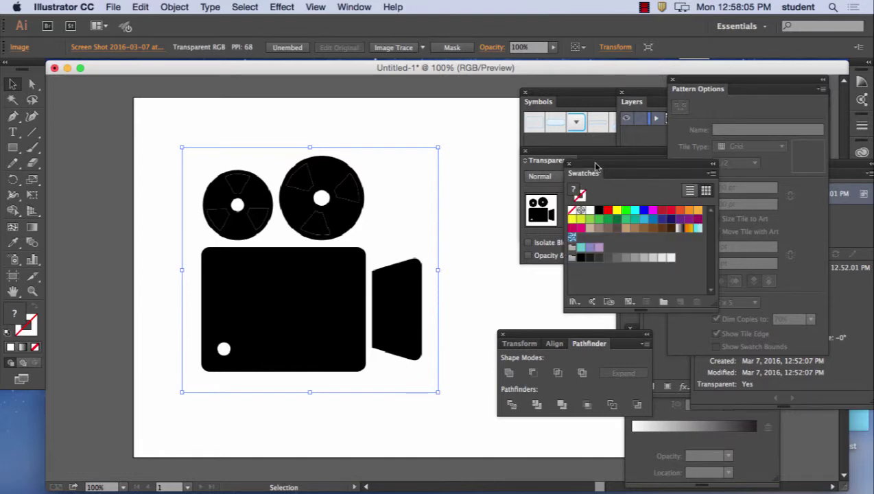
pyautogui.moveTo(595, 166); pyautogui.dragTo(473, 336)
pyautogui.click(655, 443)
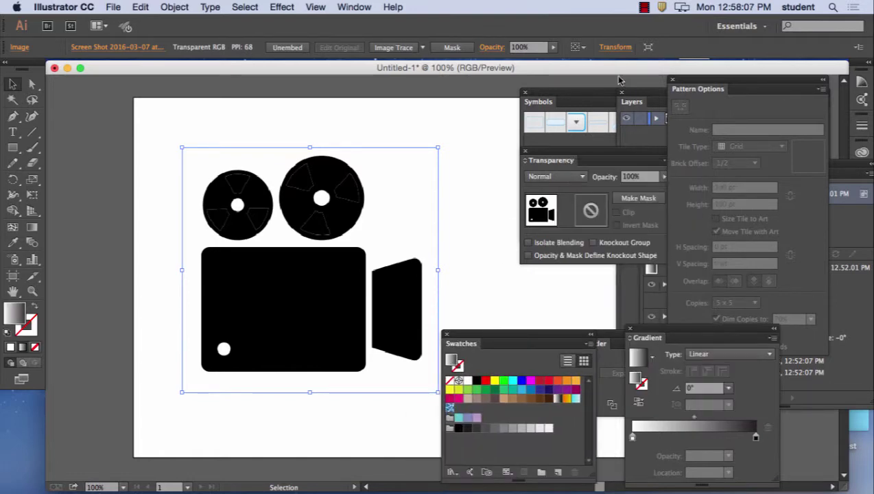
pyautogui.moveTo(657, 99); pyautogui.dragTo(487, 147)
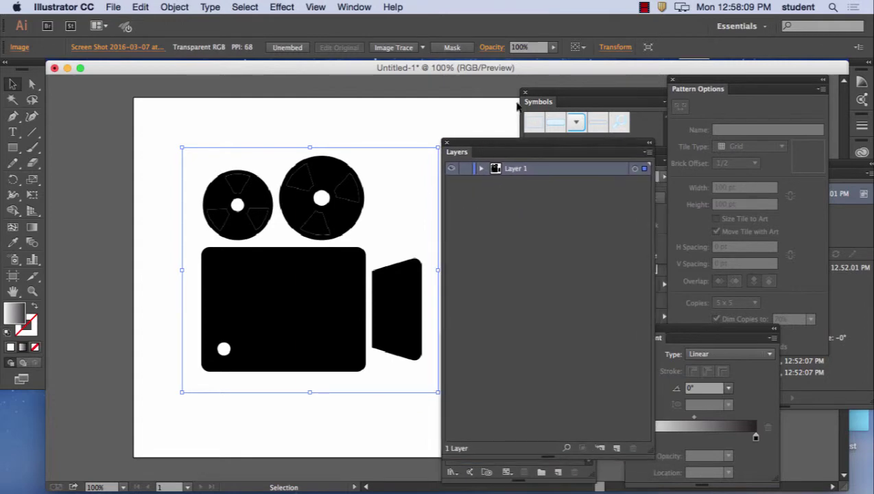
pyautogui.click(525, 92)
pyautogui.moveTo(696, 85); pyautogui.dragTo(734, 89)
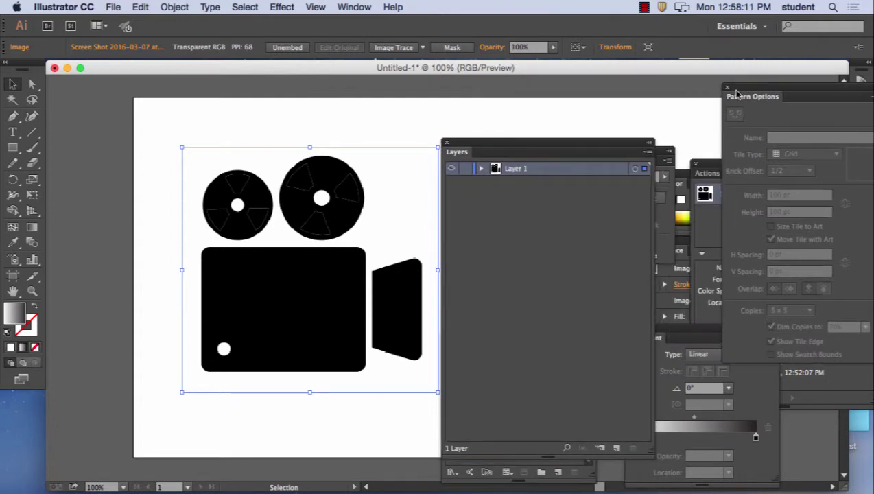
pyautogui.click(725, 81)
pyautogui.moveTo(726, 159); pyautogui.dragTo(749, 147)
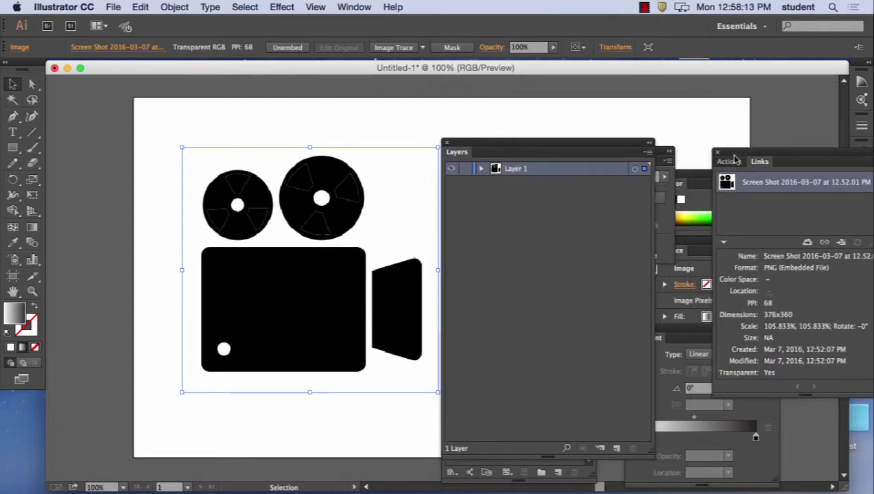
pyautogui.click(717, 151)
# - Close the Color, Appearance, Gradient and Swatches panels and reposition Layers and Pathfinder
pyautogui.moveTo(697, 174); pyautogui.dragTo(740, 122)
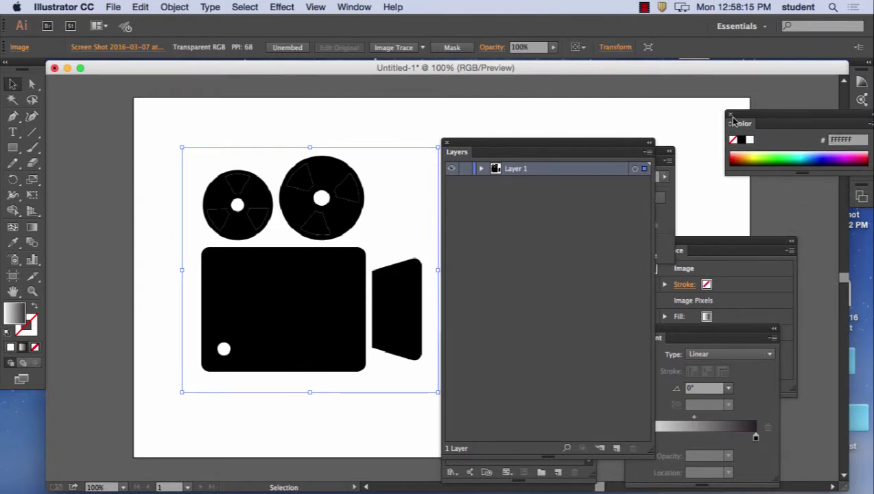
pyautogui.click(726, 113)
pyautogui.moveTo(720, 245); pyautogui.dragTo(795, 141)
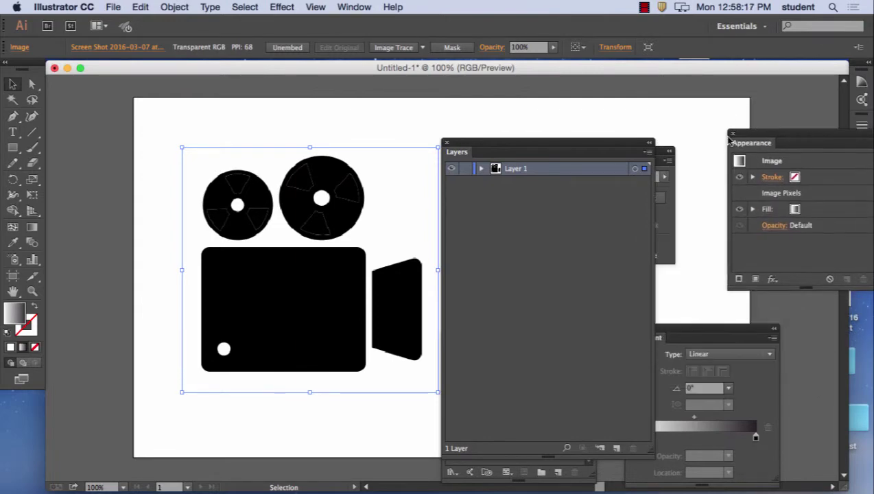
pyautogui.click(725, 132)
pyautogui.moveTo(703, 331); pyautogui.dragTo(801, 141)
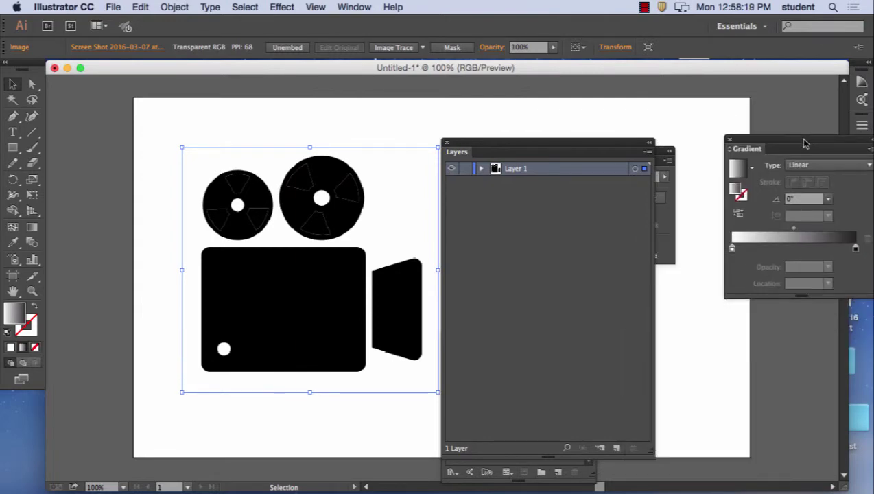
pyautogui.click(725, 138)
pyautogui.moveTo(555, 147); pyautogui.dragTo(740, 116)
pyautogui.moveTo(505, 345); pyautogui.dragTo(540, 293)
pyautogui.click(491, 288)
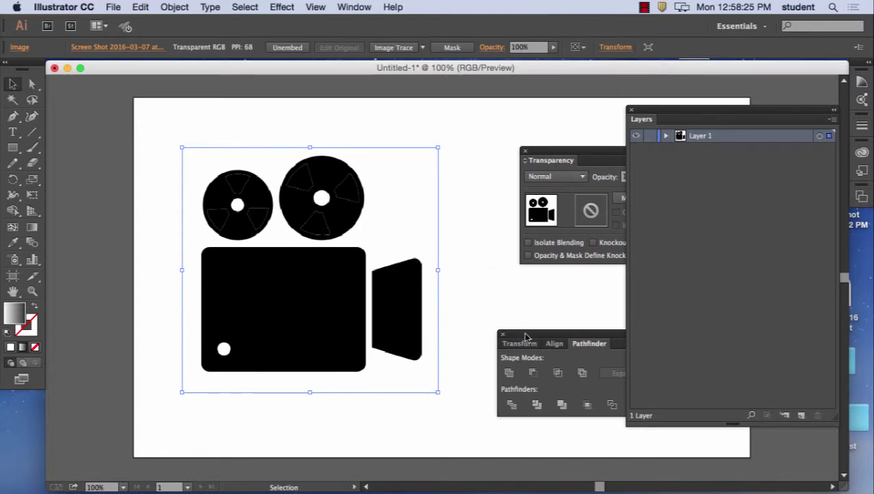
pyautogui.moveTo(551, 337); pyautogui.dragTo(461, 101)
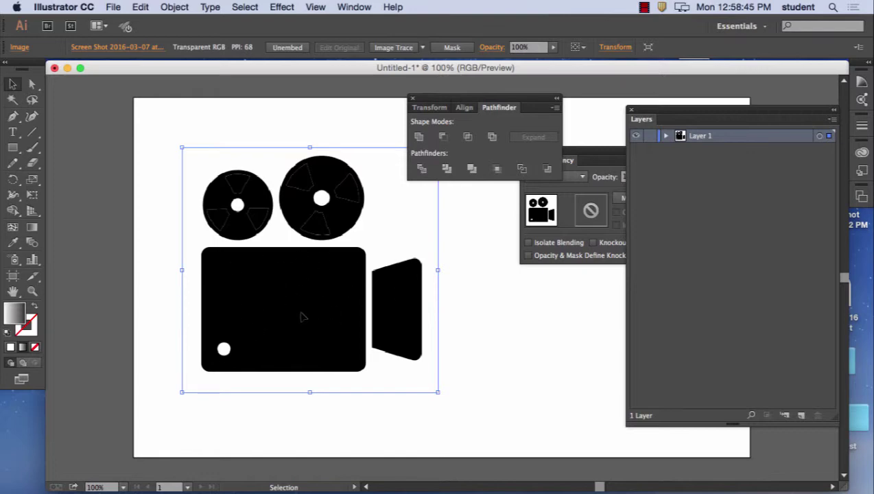
# - Lock Layer 1, add Layer 2 above it, and select the Rounded Rectangle Tool
pyautogui.click(649, 136)
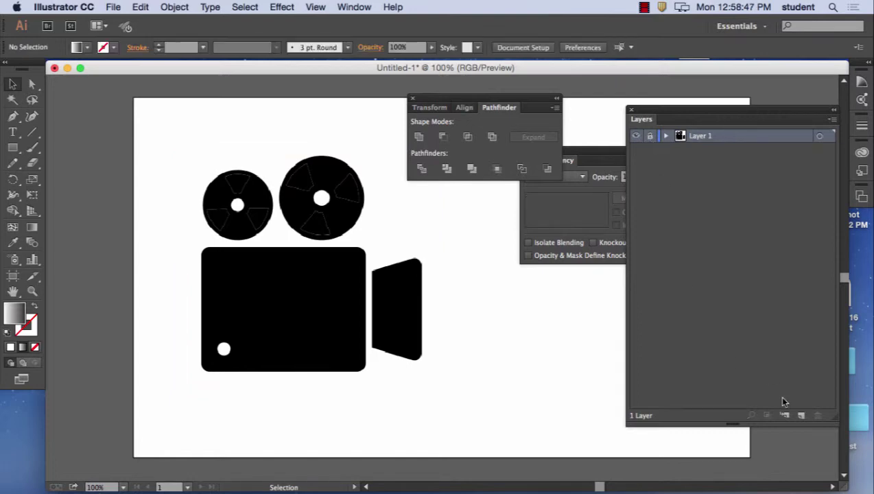
pyautogui.click(800, 415)
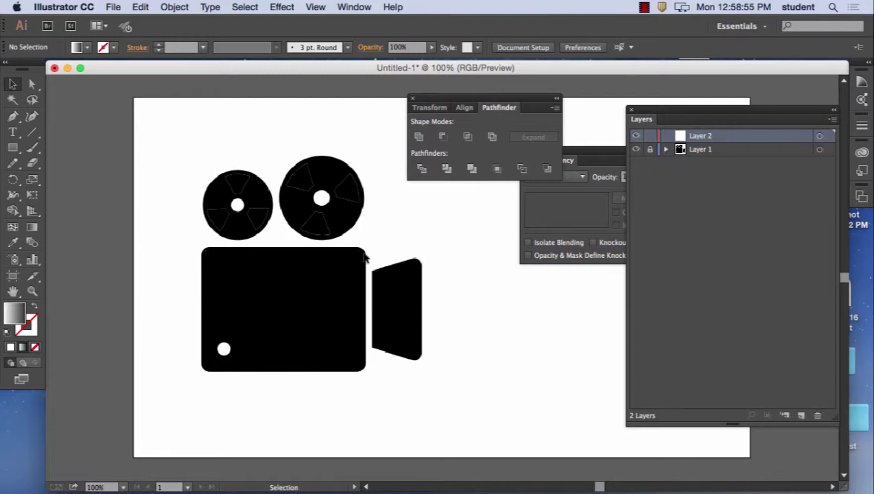
pyautogui.click(12, 148)
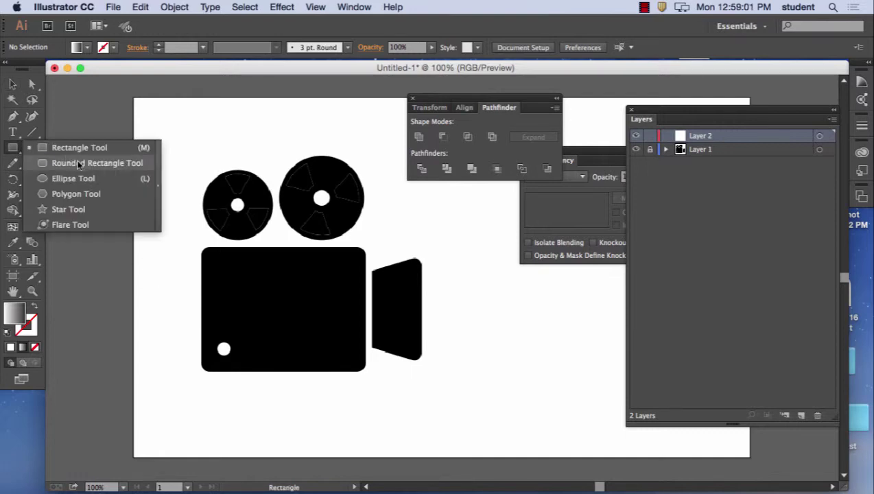
pyautogui.click(78, 163)
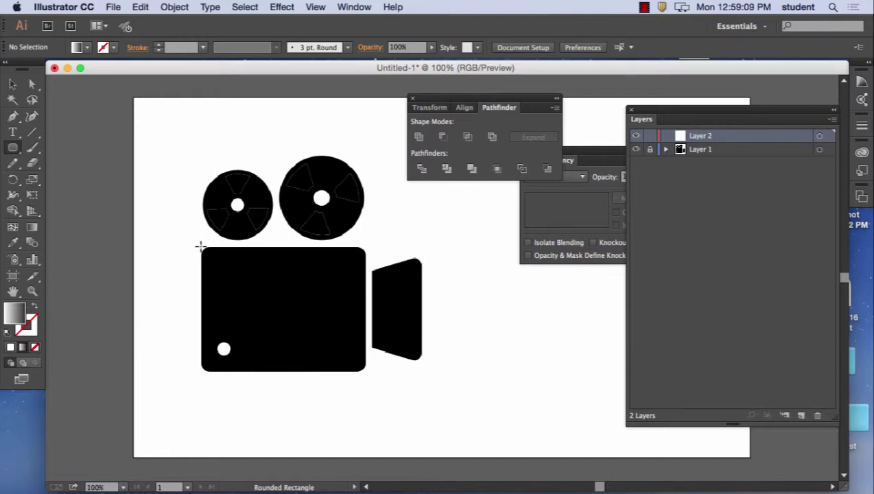
# - With a white fill, draw rounded rectangles over the camera body and its 78 x 167 pt lens
pyautogui.press(',')
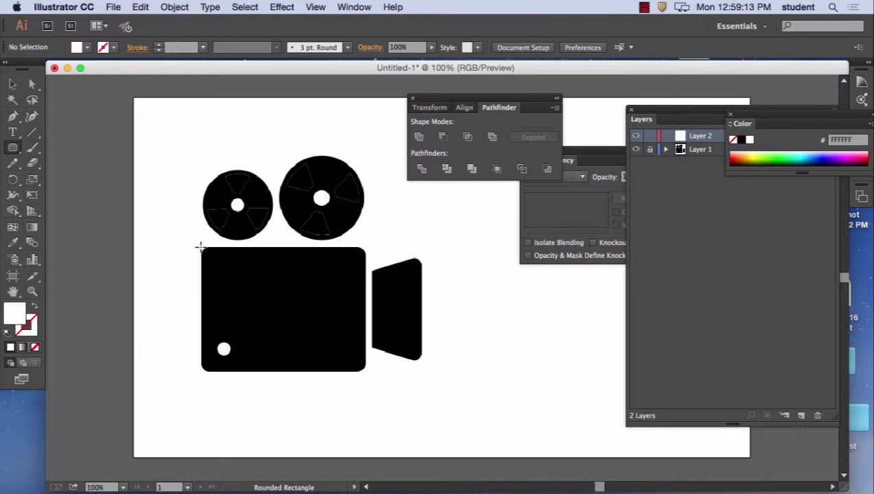
pyautogui.moveTo(200, 248); pyautogui.dragTo(366, 370)
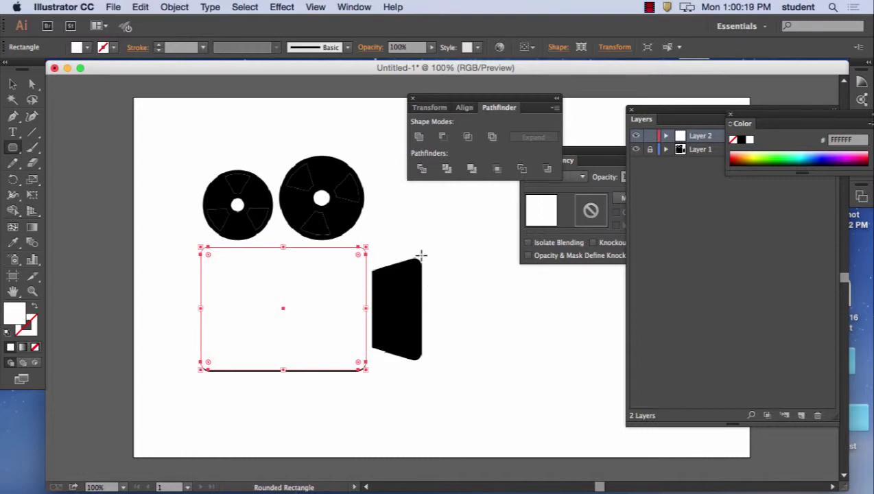
pyautogui.moveTo(421, 256); pyautogui.dragTo(371, 362)
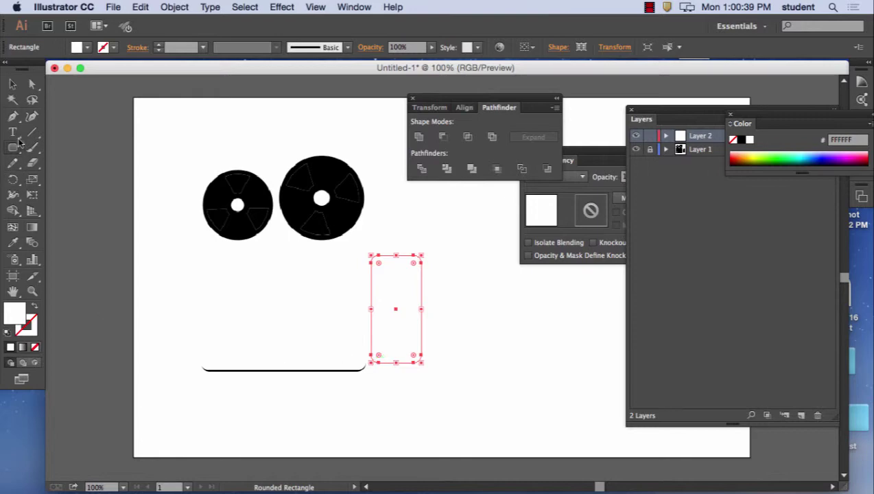
# - Zoom in to 200% on the lens rectangle with the Delete Anchor Point Tool active
pyautogui.click(13, 117)
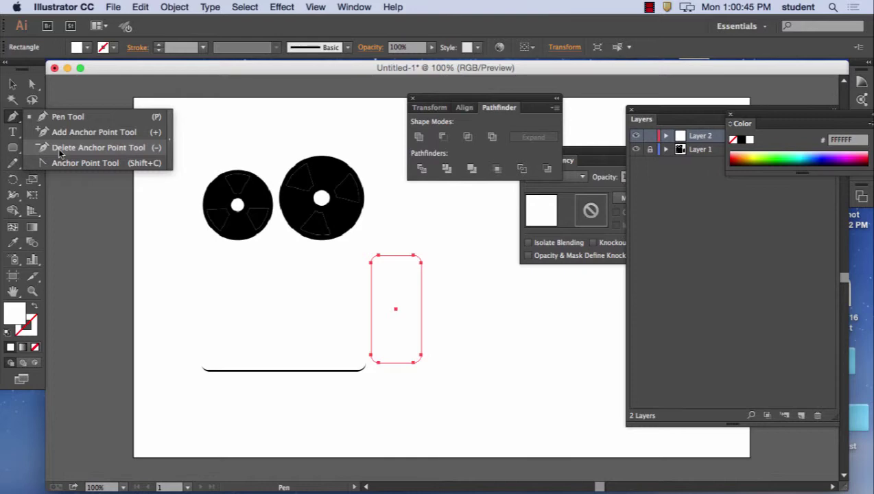
pyautogui.click(60, 147)
pyautogui.press('v')
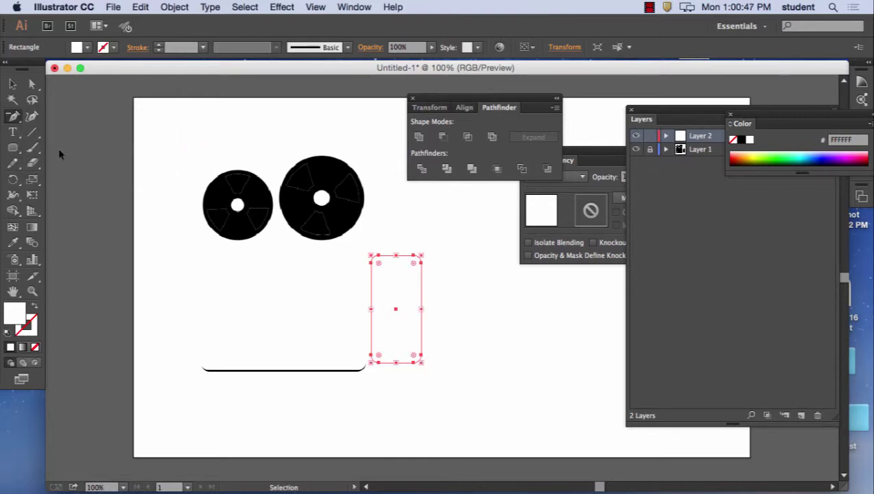
pyautogui.press('super+equal')
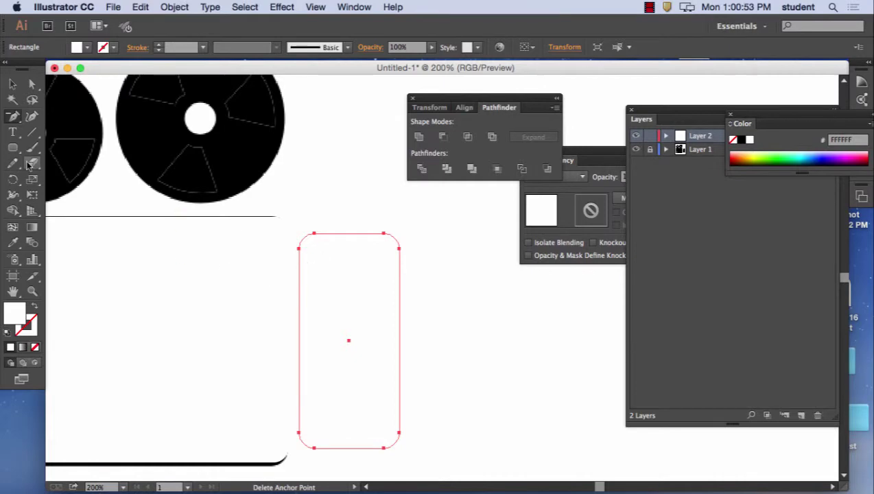
pyautogui.click(13, 117)
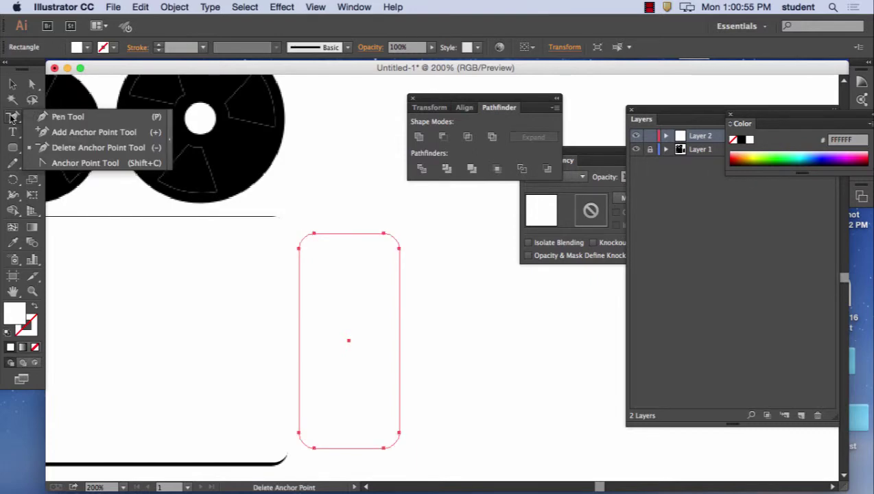
pyautogui.click(66, 146)
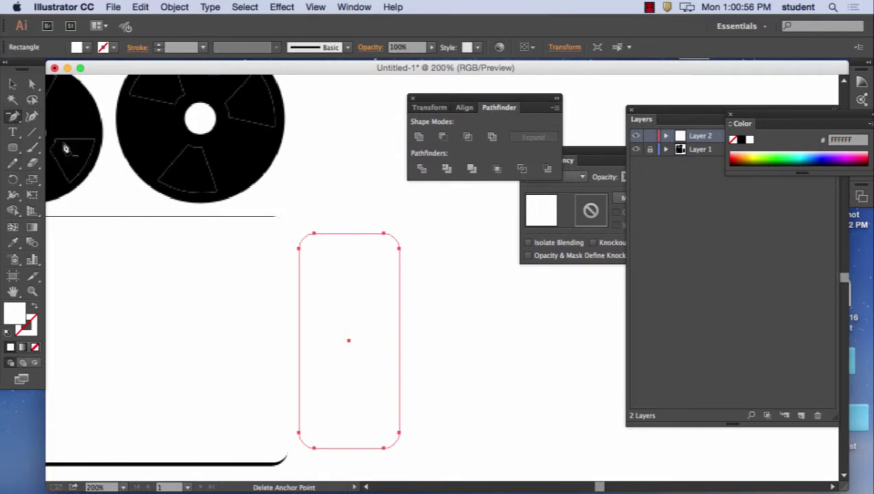
# - Delete the lens rectangle's top-left and bottom-left anchors, dismissing the warning
pyautogui.click(299, 248)
pyautogui.click(300, 444)
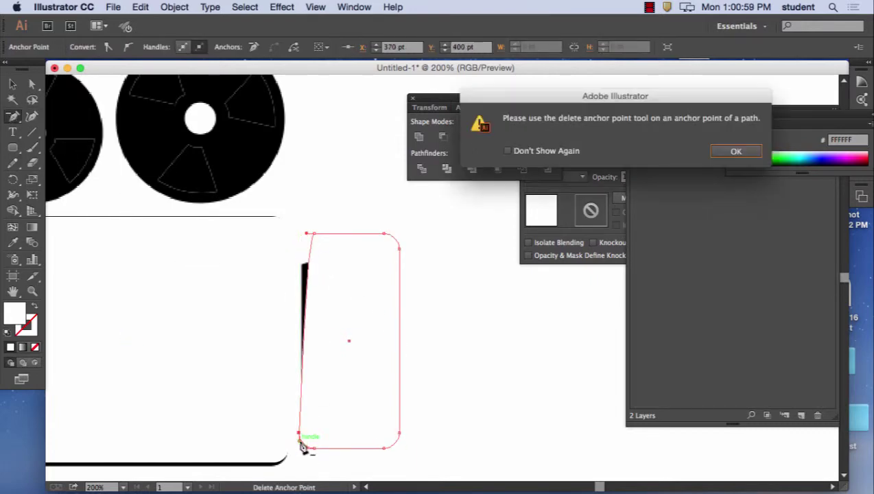
pyautogui.click(749, 152)
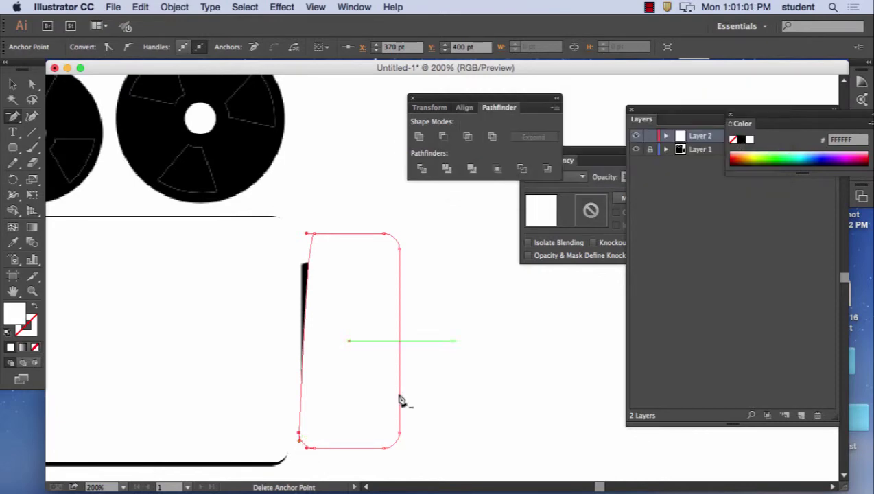
pyautogui.click(300, 434)
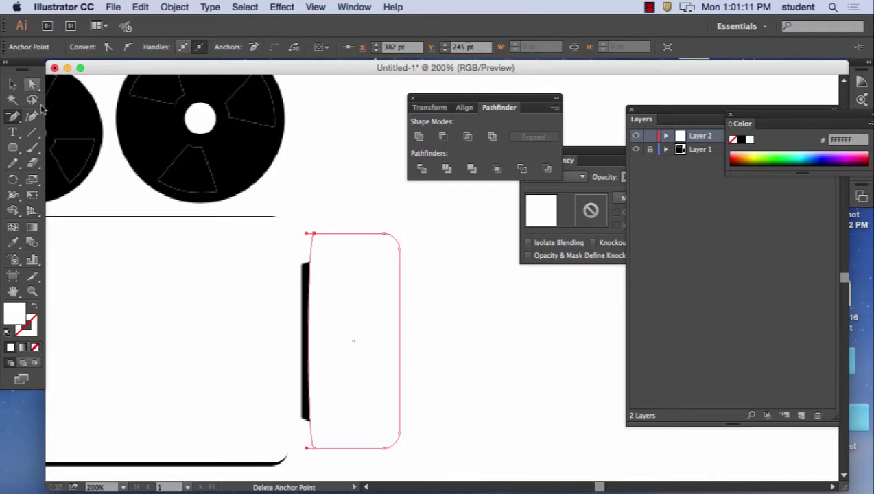
pyautogui.click(31, 83)
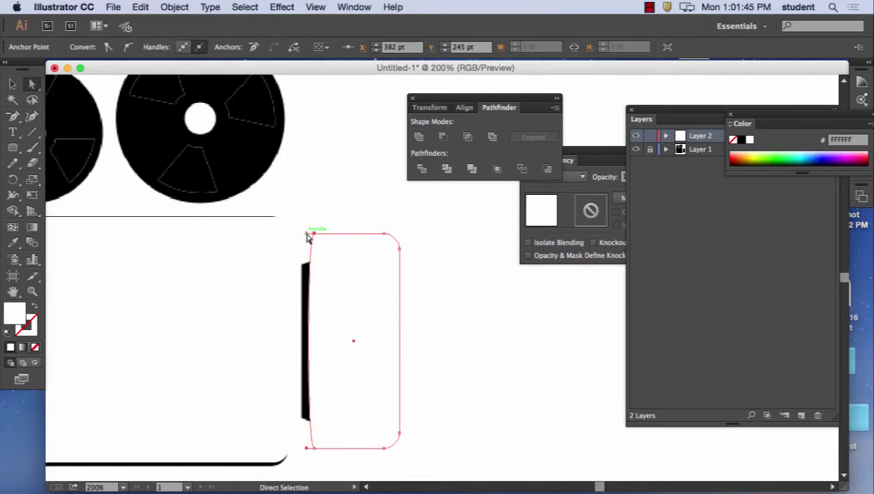
# - Pull the white panel's top-left corner down and bottom-left corner up so it tapers toward the body
pyautogui.moveTo(308, 238); pyautogui.dragTo(314, 235)
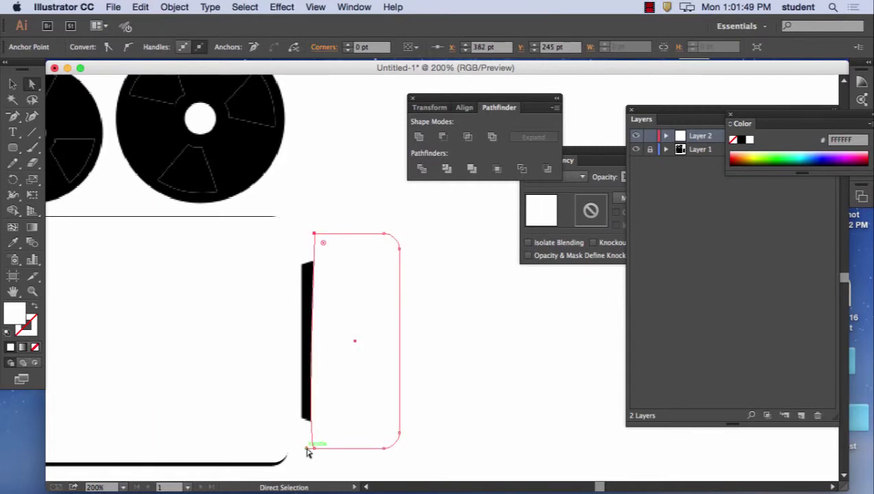
pyautogui.moveTo(306, 447); pyautogui.dragTo(315, 447)
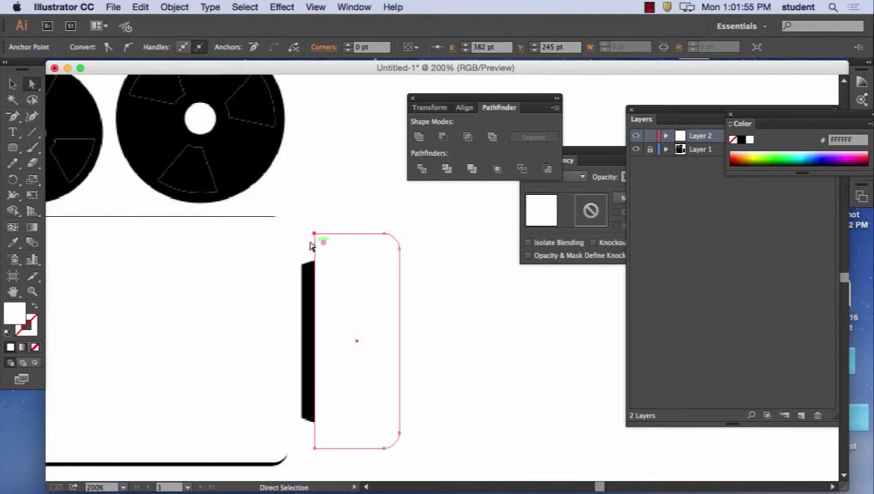
pyautogui.moveTo(314, 234); pyautogui.dragTo(302, 263)
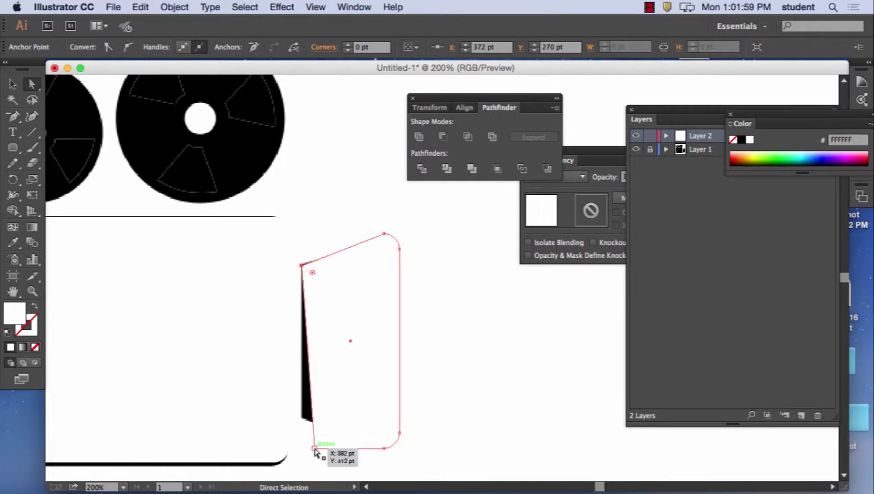
pyautogui.moveTo(315, 450); pyautogui.dragTo(302, 419)
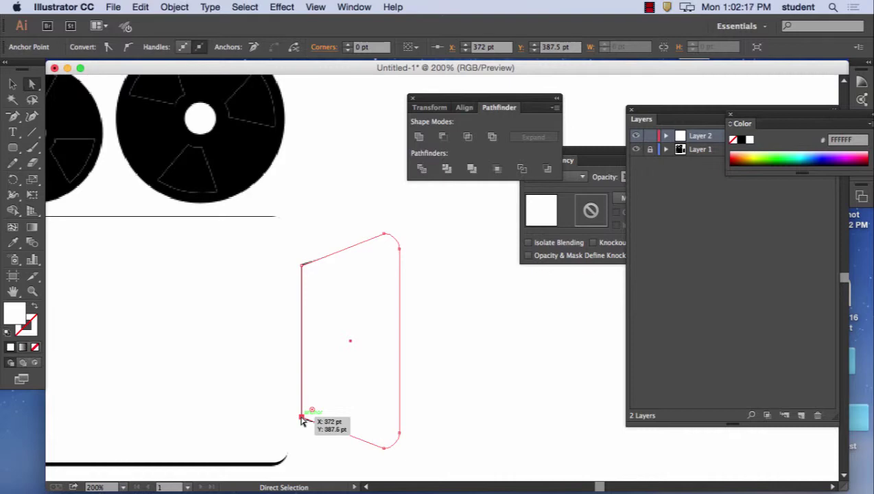
# - Draw a 132 pt circle from the right reel's centre, plus a 24 pt hub circle
pyautogui.click(649, 7)
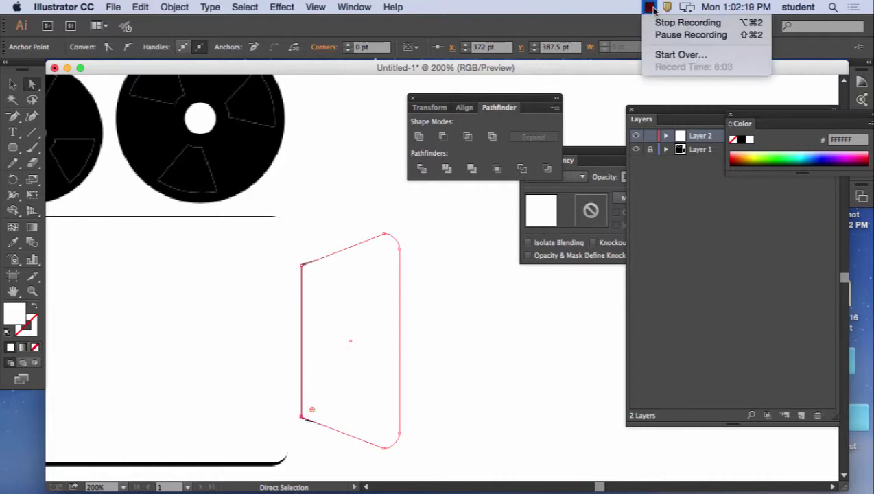
pyautogui.click(657, 34)
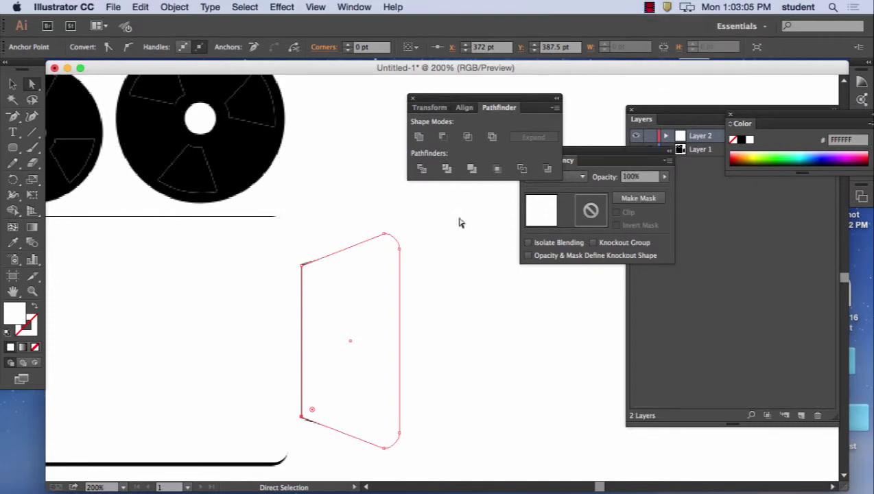
pyautogui.press('space')
pyautogui.moveTo(268, 186); pyautogui.dragTo(373, 244)
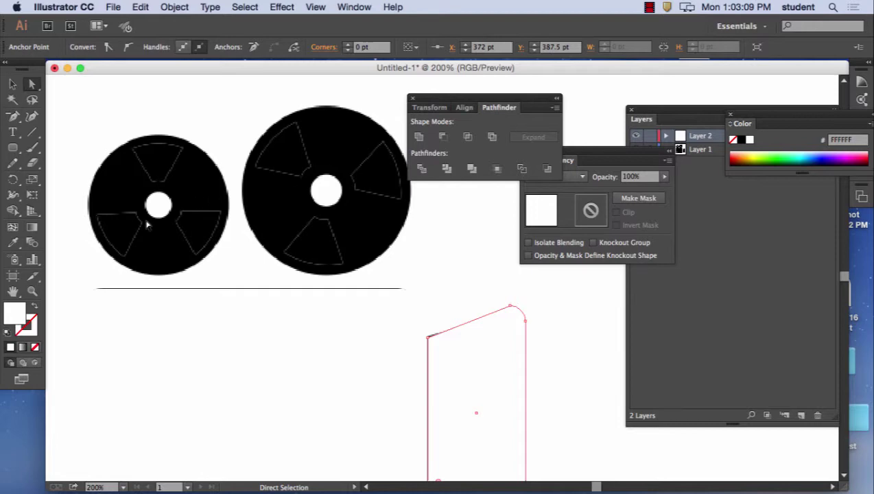
pyautogui.moveTo(453, 94); pyautogui.dragTo(572, 92)
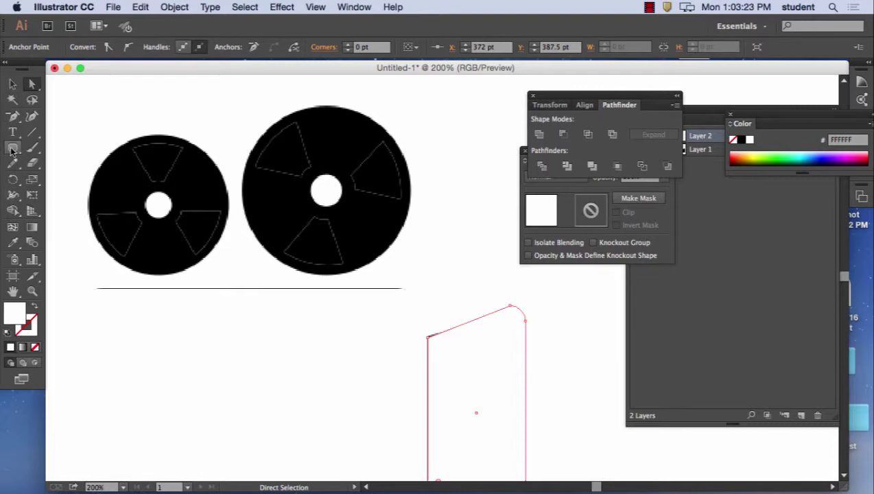
pyautogui.moveTo(12, 148); pyautogui.dragTo(63, 181)
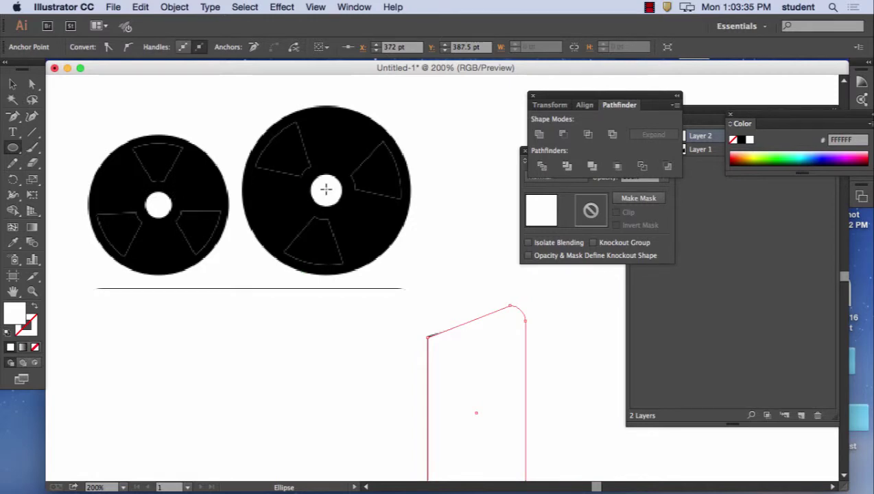
pyautogui.moveTo(326, 189); pyautogui.dragTo(410, 256)
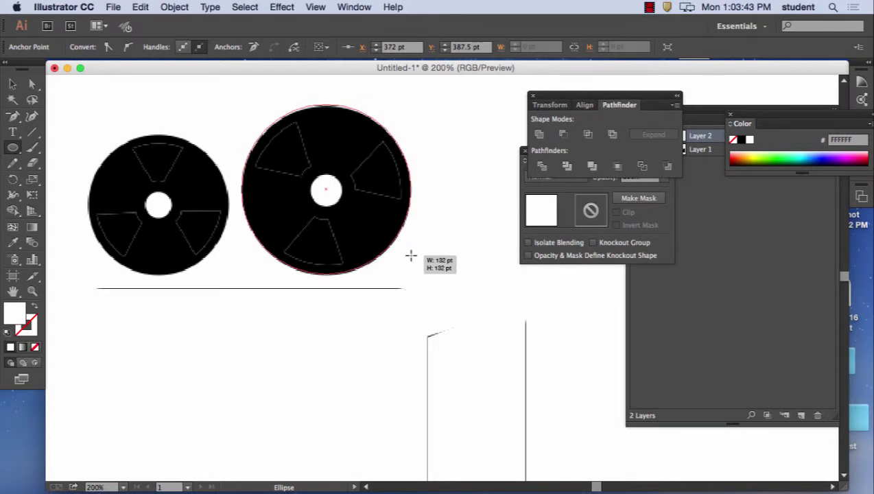
pyautogui.moveTo(410, 256); pyautogui.dragTo(411, 254)
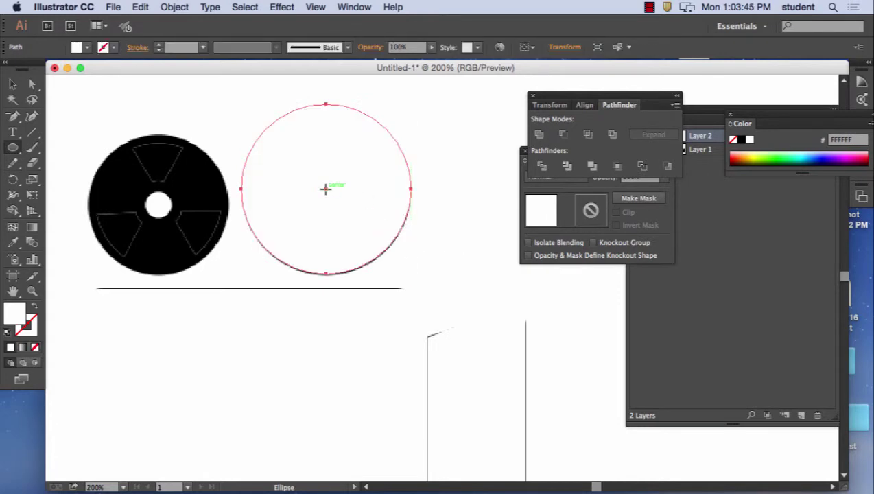
pyautogui.moveTo(326, 188); pyautogui.dragTo(341, 203)
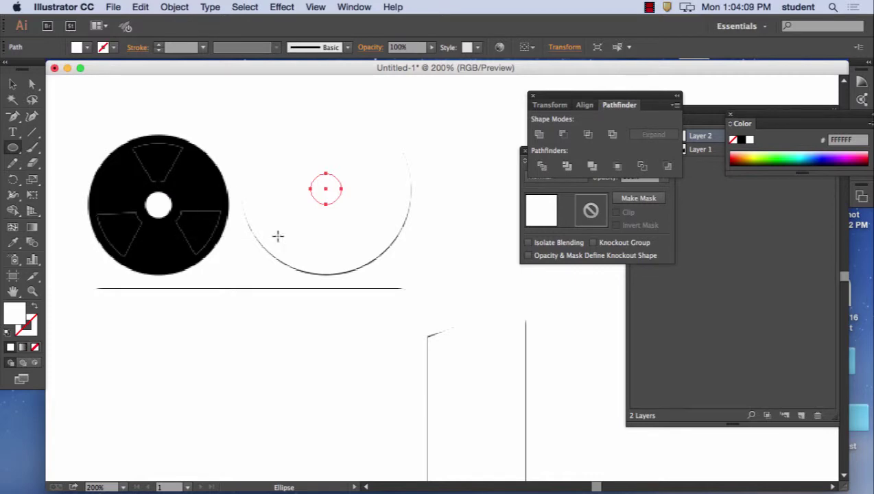
# - Expand Layer 2 in the Layers panel and hide the two new circle paths
pyautogui.click(694, 211)
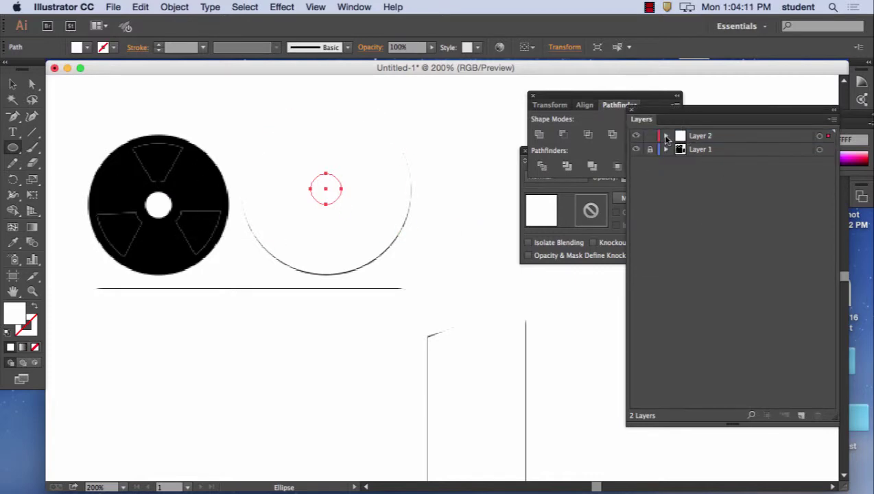
pyautogui.click(666, 136)
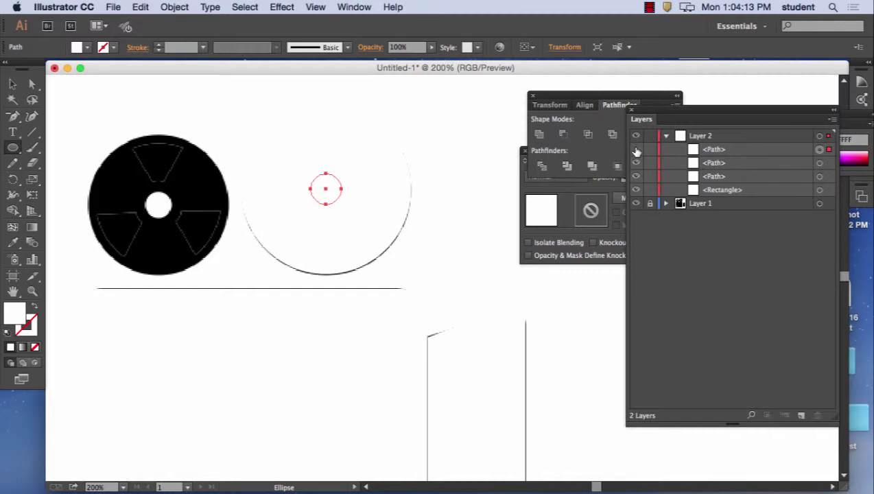
pyautogui.click(636, 149)
pyautogui.click(636, 149)
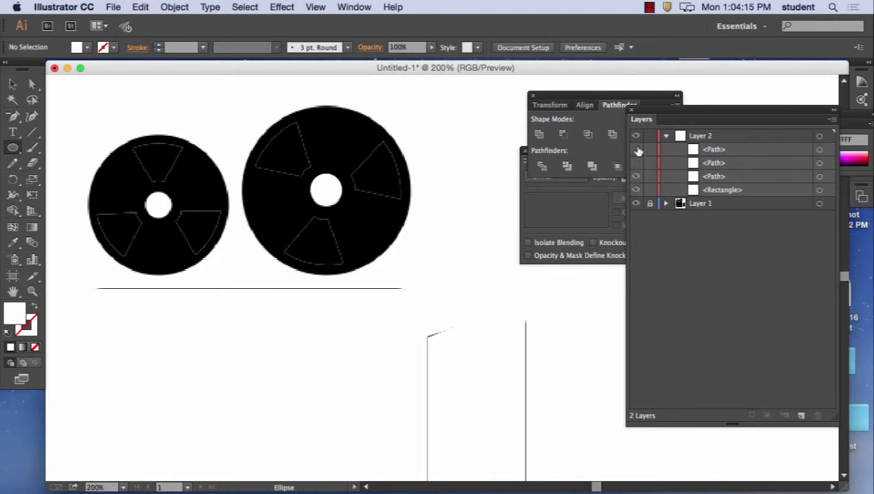
# - Toggle the circle paths' visibility to tell them apart, leaving the right reel's black pattern visible
pyautogui.click(636, 153)
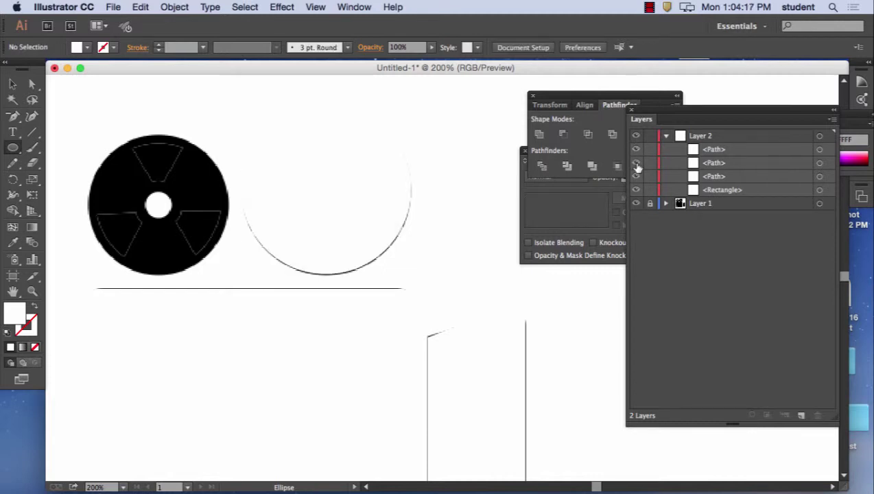
pyautogui.click(637, 151)
pyautogui.click(636, 163)
pyautogui.click(636, 162)
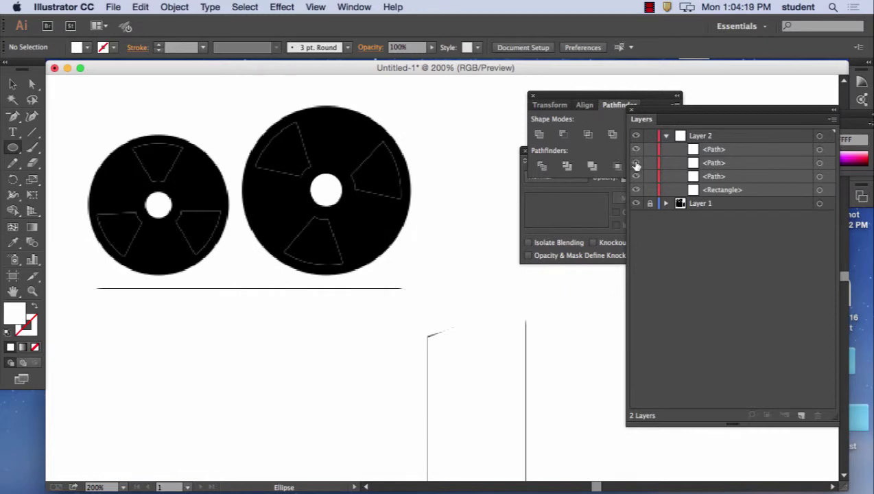
pyautogui.click(636, 150)
pyautogui.click(636, 151)
pyautogui.click(636, 165)
pyautogui.click(637, 164)
pyautogui.click(636, 165)
pyautogui.click(637, 165)
# - With the Pen tool, trace a closed wedge from the centre hole along the rim of the upper-right cut-out
pyautogui.click(14, 118)
pyautogui.moveTo(14, 118); pyautogui.dragTo(59, 117)
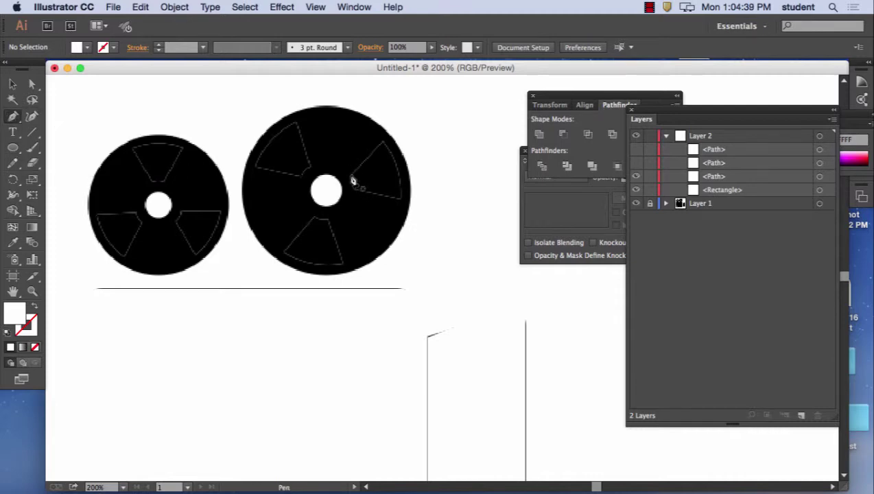
pyautogui.click(349, 177)
pyautogui.click(382, 142)
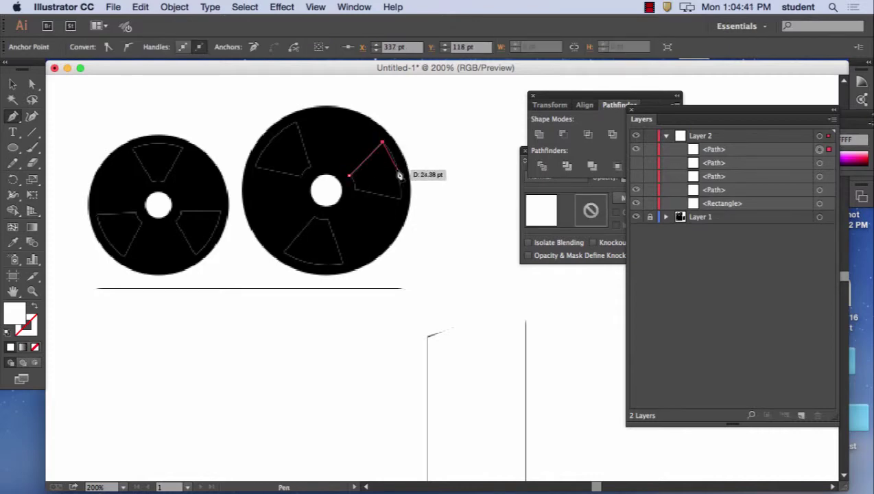
pyautogui.moveTo(398, 170); pyautogui.dragTo(404, 191)
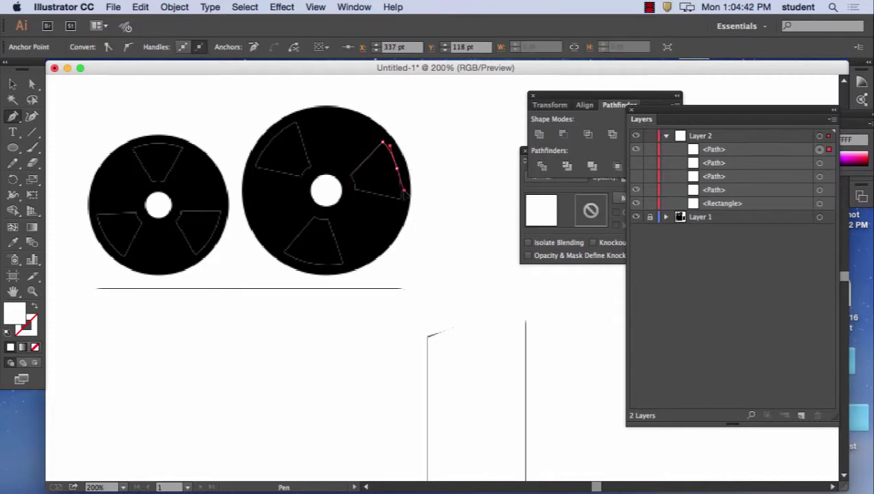
pyautogui.click(402, 195)
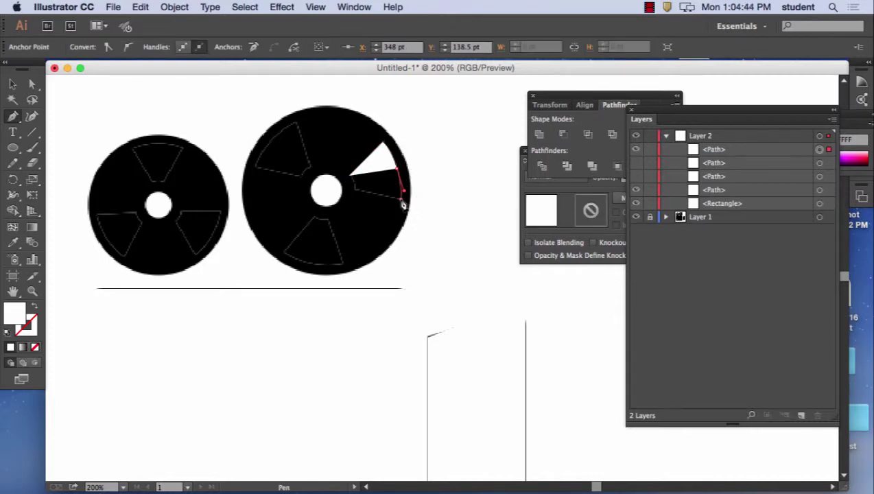
pyautogui.click(352, 185)
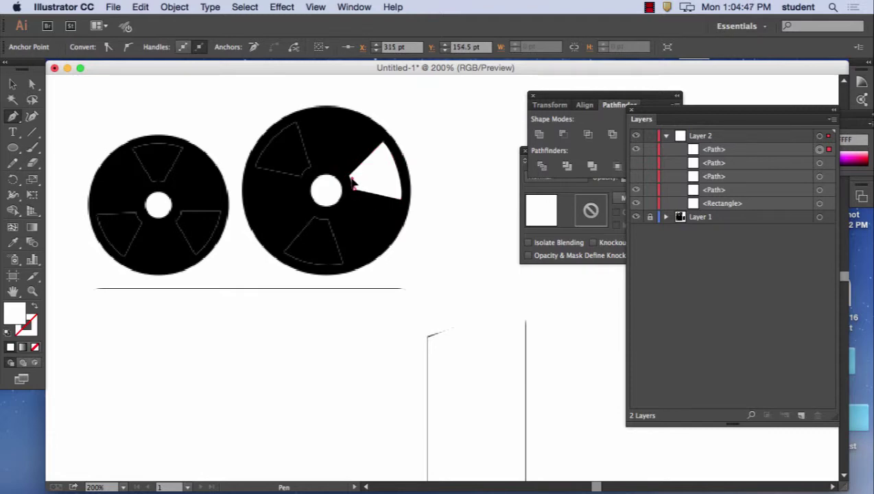
pyautogui.click(350, 177)
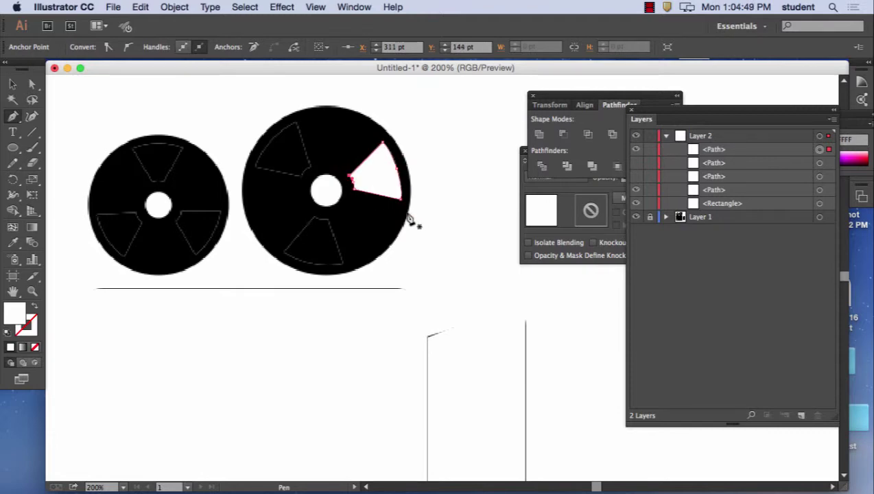
# - Rotate two copies of the wedge around the reel's centre hole, then unhide the white reel circle
pyautogui.click(382, 181)
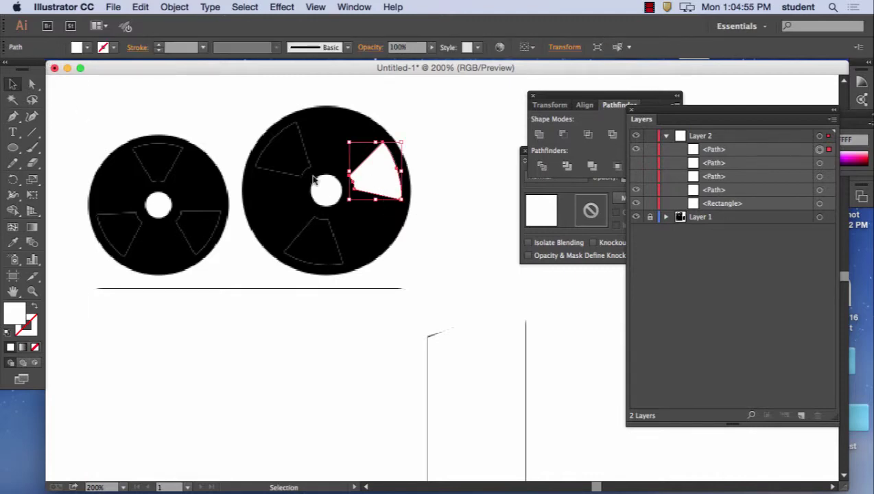
pyautogui.click(14, 180)
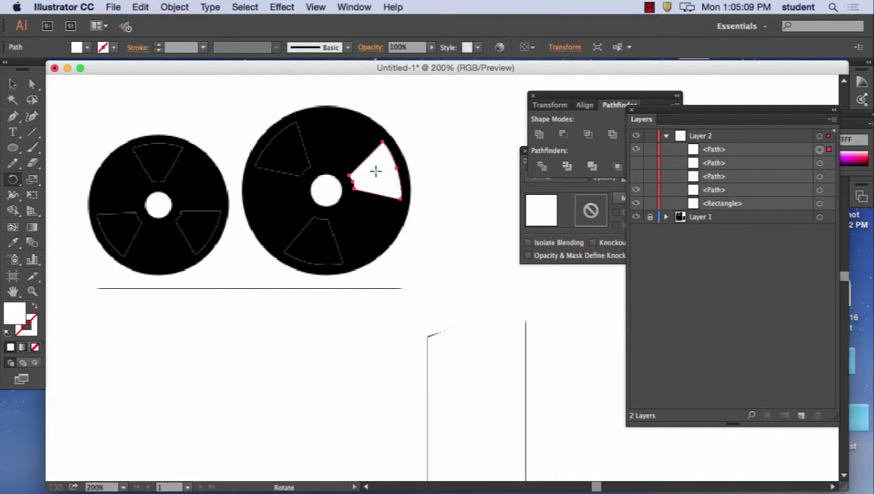
pyautogui.click(326, 191)
pyautogui.moveTo(384, 182); pyautogui.dragTo(310, 261)
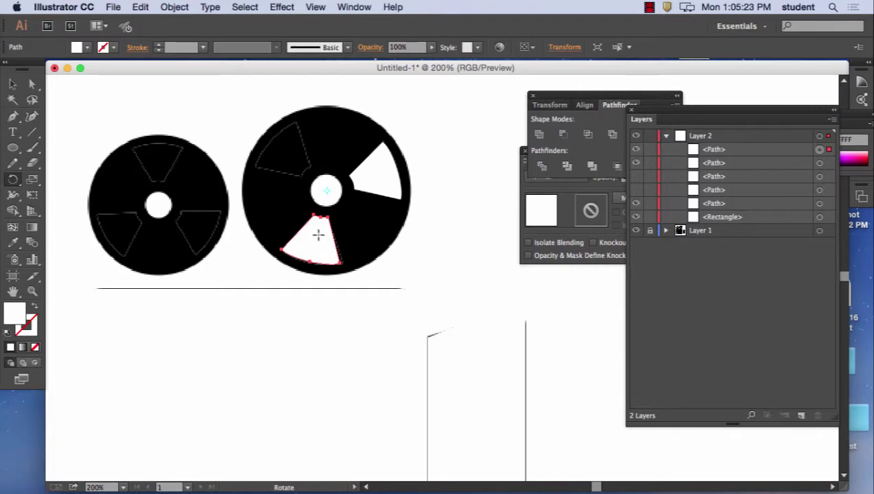
pyautogui.click(18, 85)
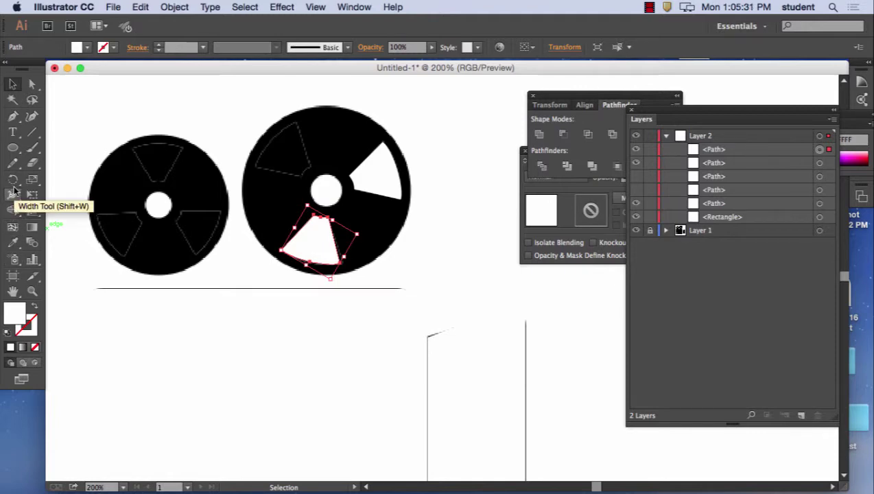
pyautogui.press('super+d')
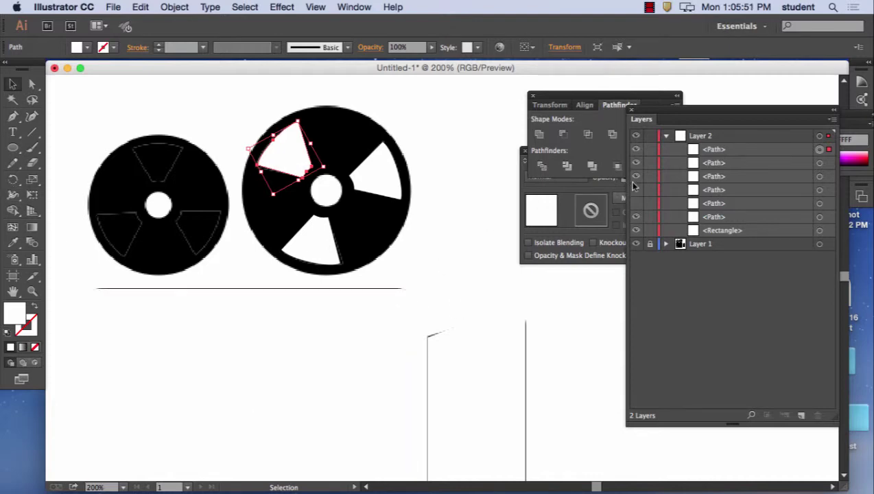
pyautogui.click(636, 203)
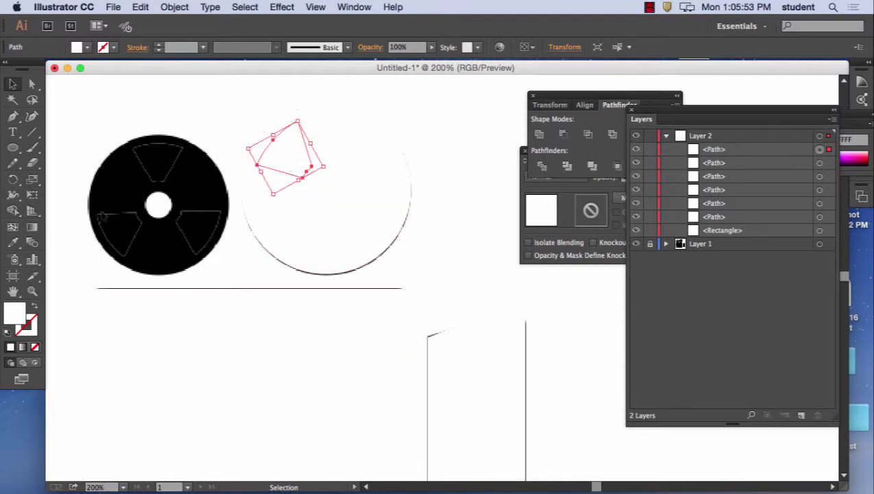
# - Select the reel's two circles and blade paths and drag a copy onto the left reel
pyautogui.keyDown('shift'); pyautogui.click(820, 204); pyautogui.keyUp('shift')
pyautogui.keyDown('shift'); pyautogui.click(820, 189); pyautogui.keyUp('shift')
pyautogui.keyDown('shift'); pyautogui.click(820, 176); pyautogui.keyUp('shift')
pyautogui.keyDown('shift'); pyautogui.click(821, 163); pyautogui.keyUp('shift')
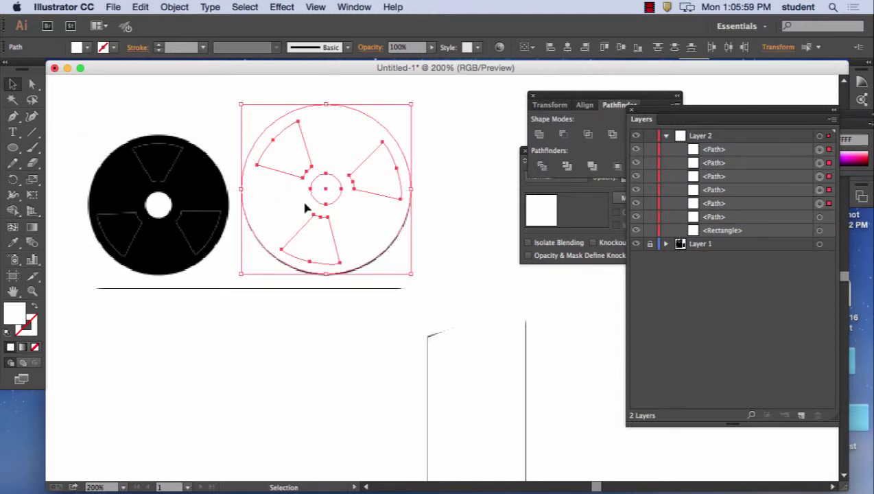
pyautogui.moveTo(338, 146); pyautogui.dragTo(174, 171)
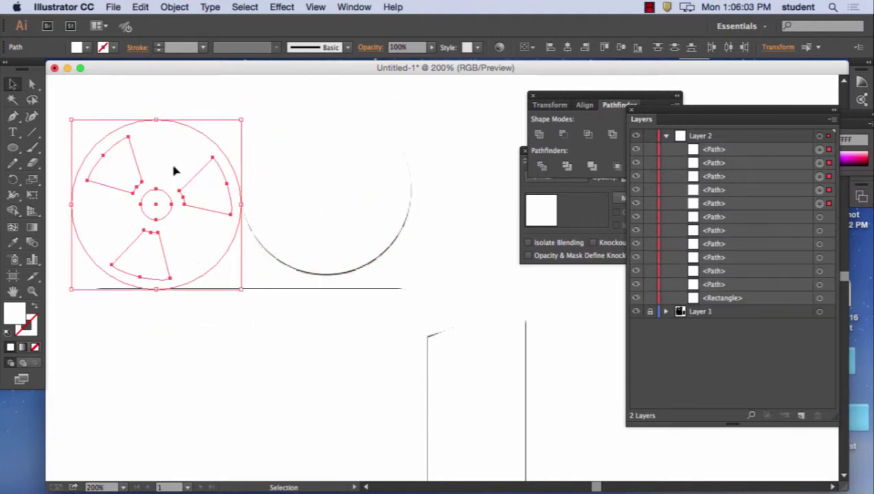
# - Resize and centre the reel copy to about 104.82 pt inside the left black ring
pyautogui.click(32, 179)
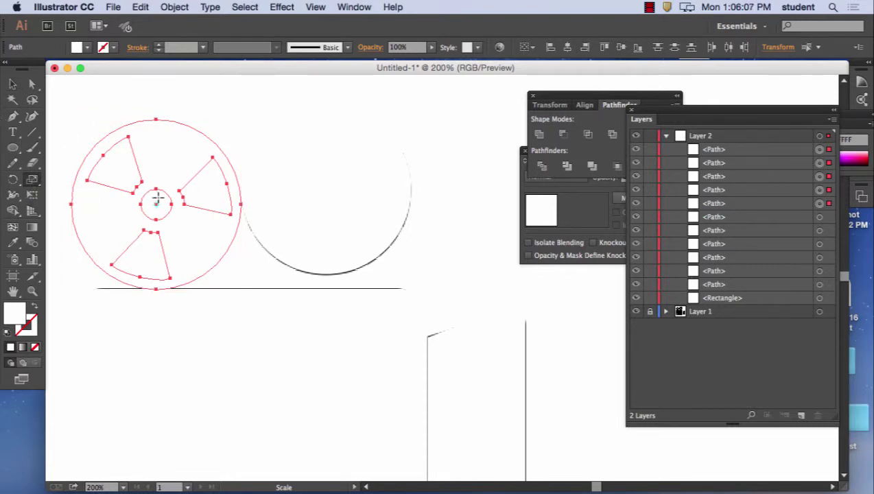
pyautogui.moveTo(144, 201); pyautogui.dragTo(145, 204)
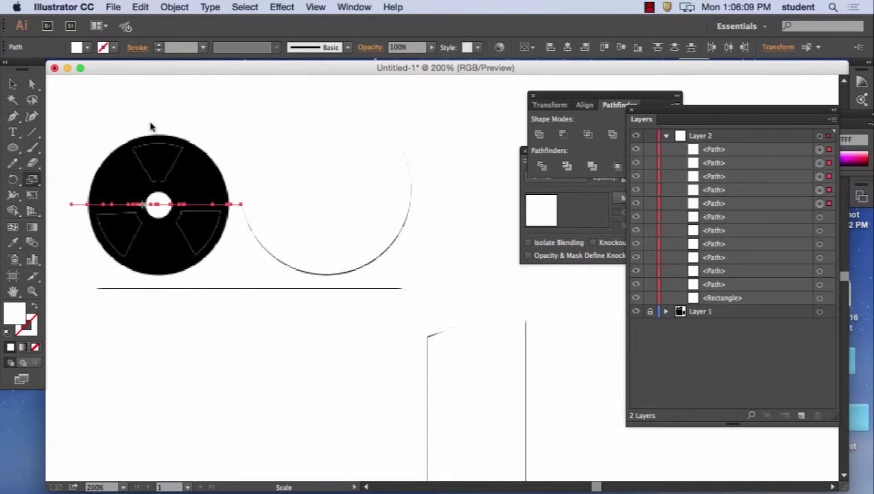
pyautogui.click(140, 7)
pyautogui.click(141, 26)
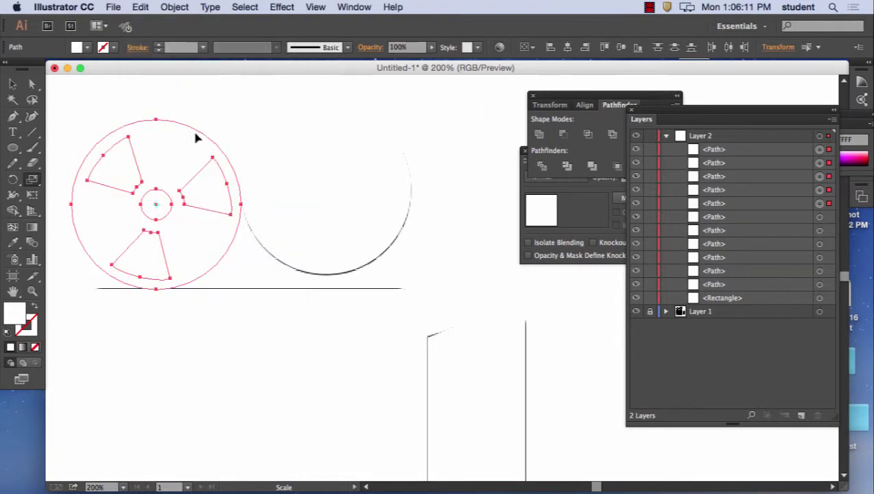
pyautogui.press('v')
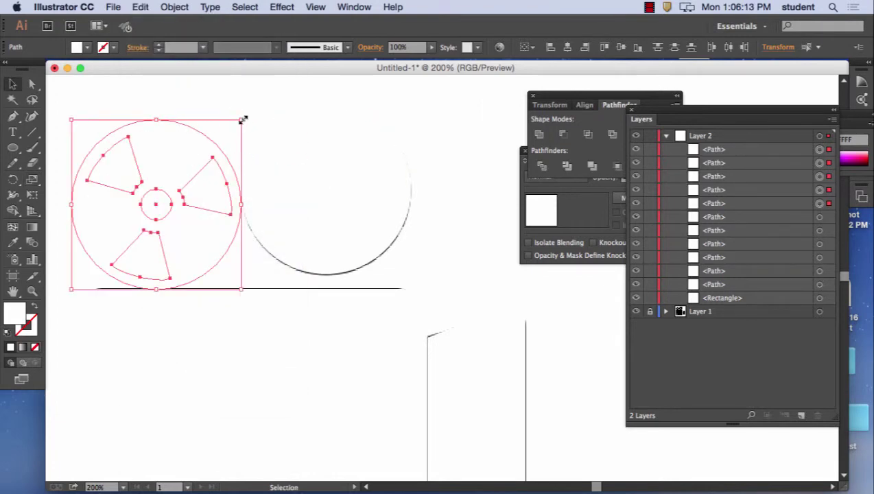
pyautogui.moveTo(241, 119); pyautogui.dragTo(186, 160)
pyautogui.moveTo(146, 251); pyautogui.dragTo(181, 225)
pyautogui.moveTo(220, 146); pyautogui.dragTo(230, 139)
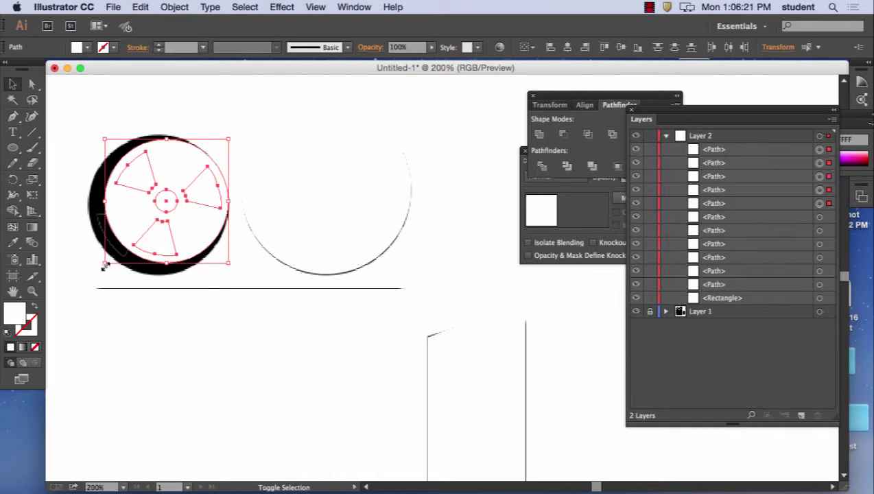
pyautogui.moveTo(104, 264); pyautogui.dragTo(88, 276)
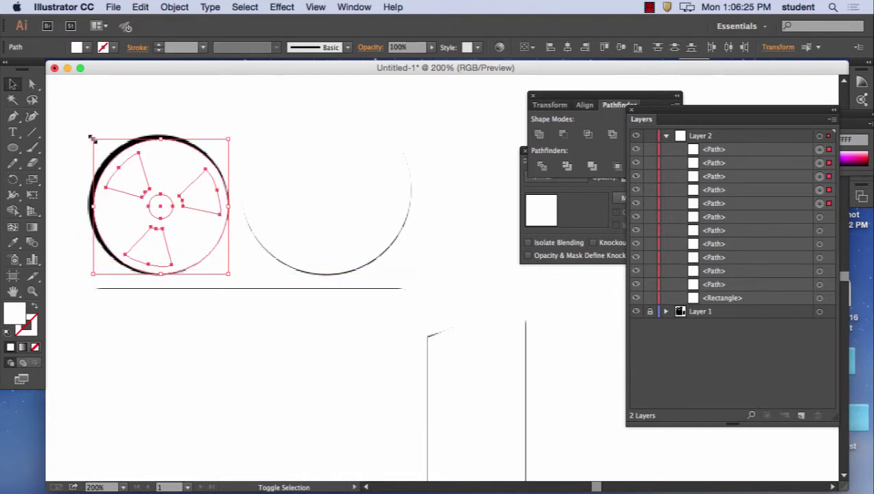
# - Drag a corner of the reel copy outward so it fully covers the left black reel
pyautogui.moveTo(93, 139); pyautogui.dragTo(89, 135)
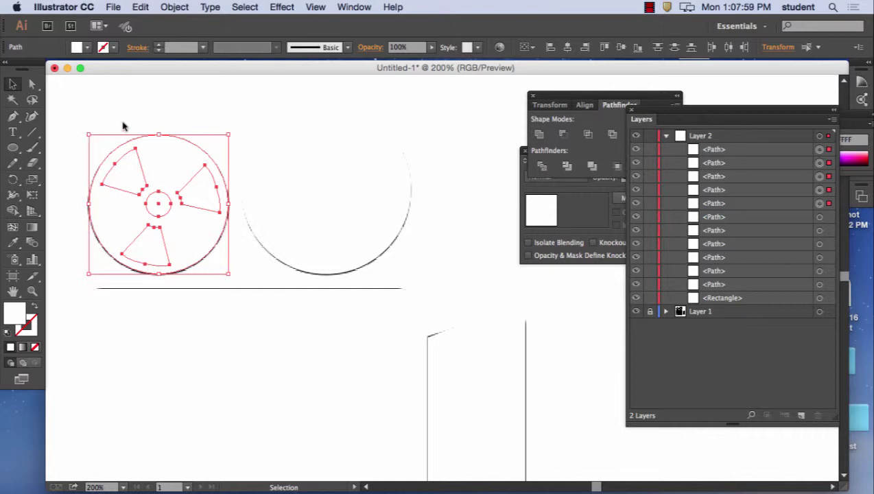
# - Apply Pathfinder Minus Front to punch the blades out of the left reel
pyautogui.moveTo(591, 101); pyautogui.dragTo(525, 103)
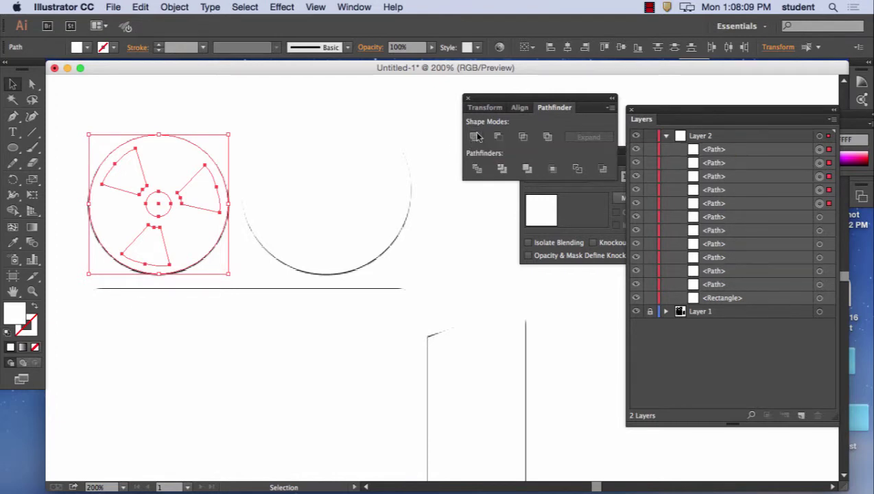
pyautogui.click(499, 137)
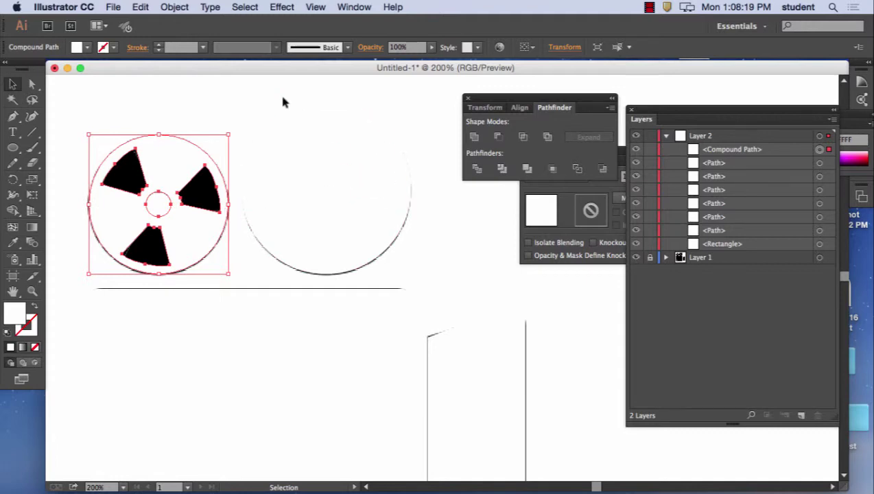
pyautogui.moveTo(249, 88); pyautogui.dragTo(415, 267)
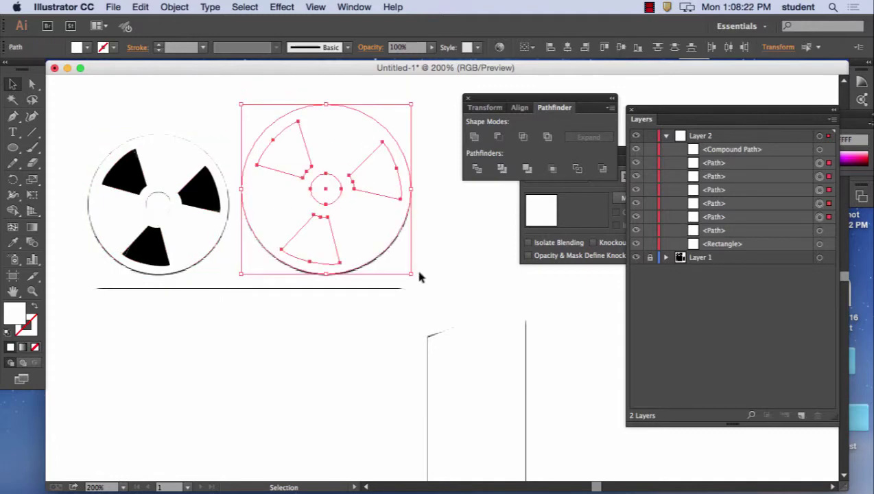
pyautogui.click(523, 139)
pyautogui.click(738, 155)
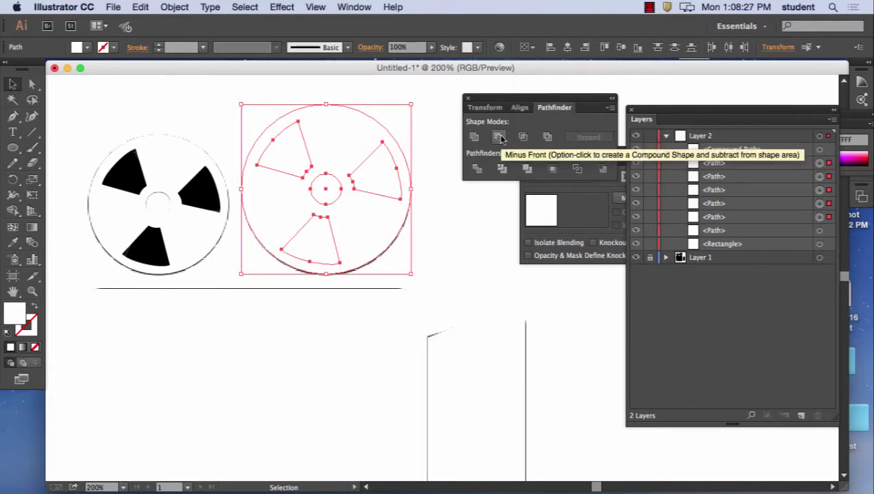
pyautogui.click(242, 96)
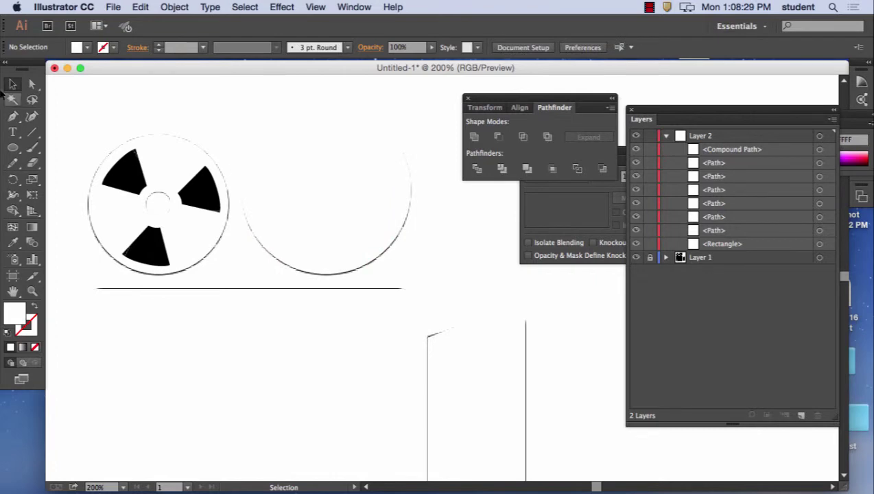
# - Select only the right reel and apply Minus Front to cut out its blades and hub
pyautogui.moveTo(231, 92); pyautogui.dragTo(443, 290)
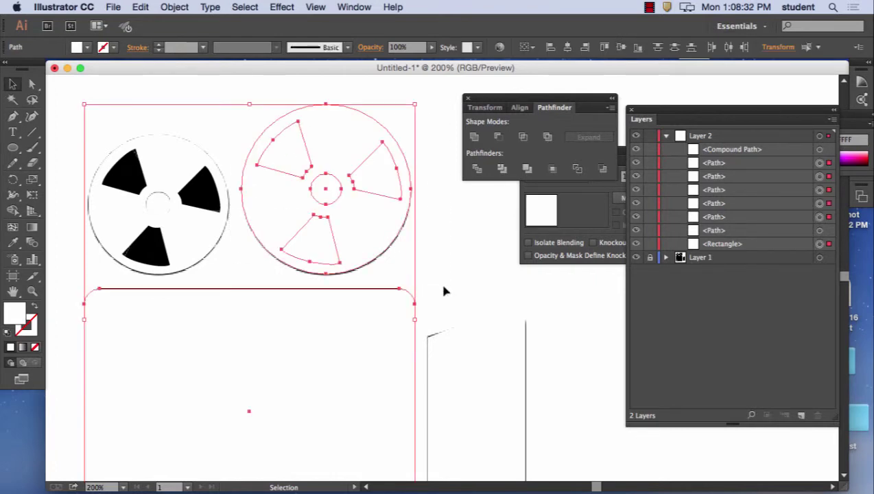
pyautogui.keyDown('shift'); pyautogui.click(240, 279); pyautogui.keyUp('shift')
pyautogui.keyDown('shift'); pyautogui.click(233, 318); pyautogui.keyUp('shift')
pyautogui.keyDown('shift'); pyautogui.click(323, 289); pyautogui.keyUp('shift')
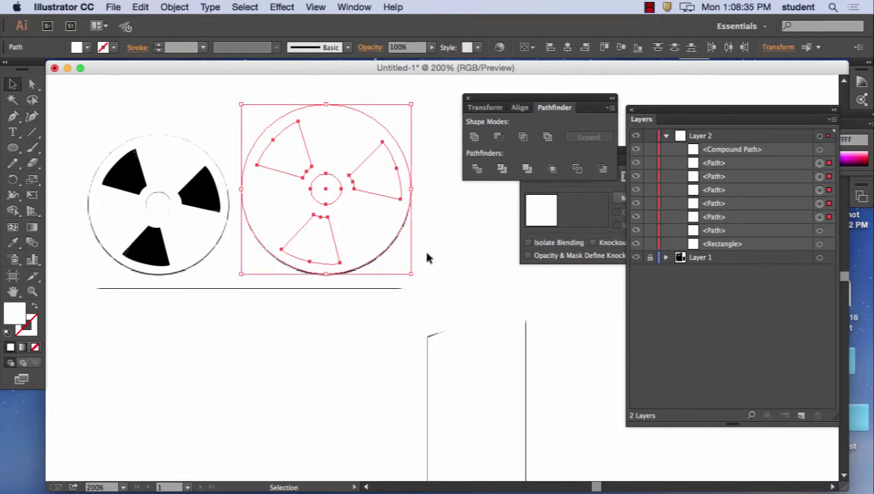
pyautogui.click(502, 139)
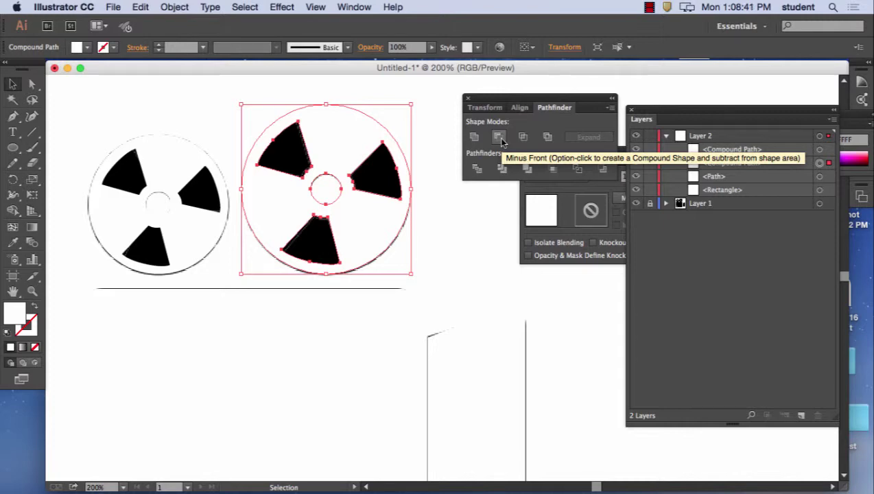
pyautogui.click(433, 201)
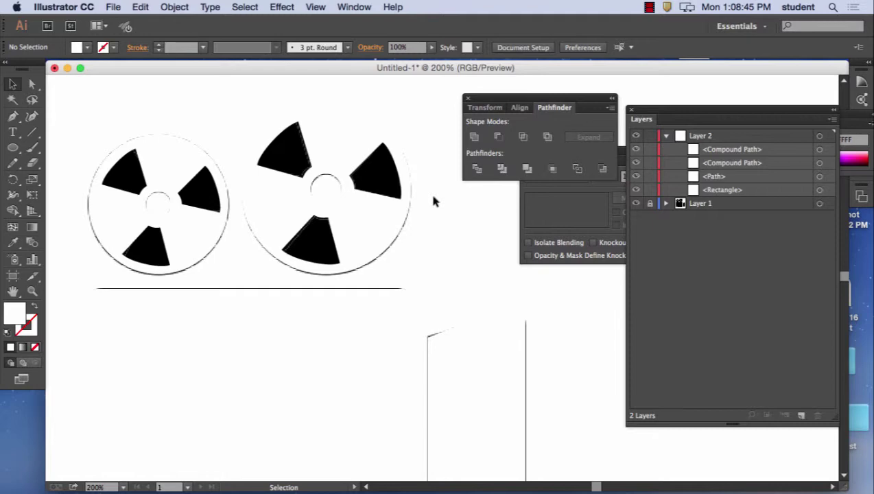
# - Draw a small circle at the body's lower-left and subtract it with Minus Front as a lens hole
pyautogui.scroll(-5, 351, 263)
pyautogui.hscroll(-2, 352, 264)
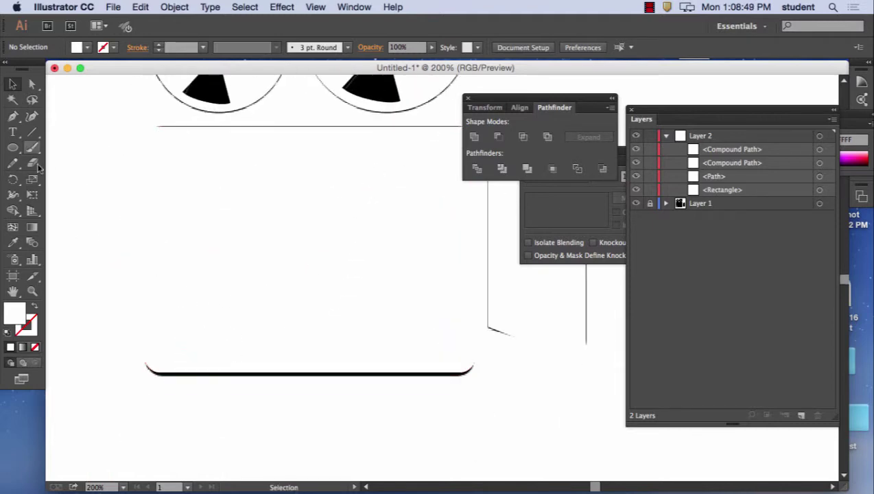
pyautogui.click(14, 148)
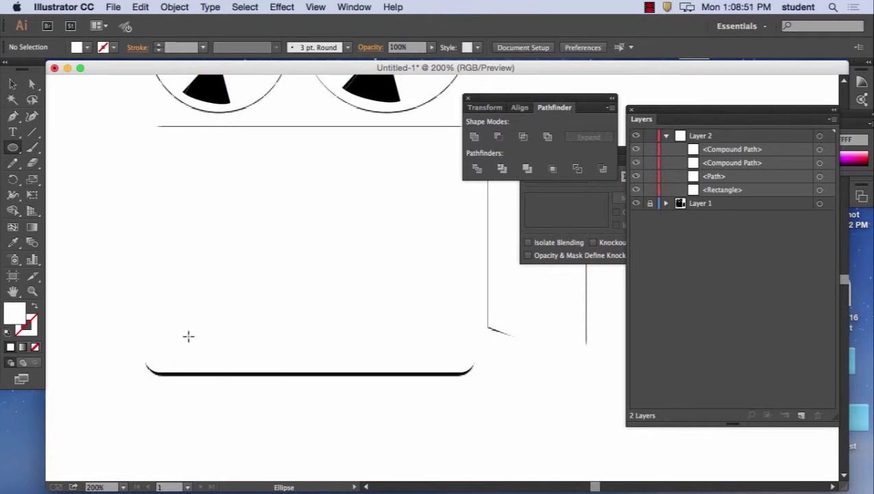
pyautogui.moveTo(189, 336); pyautogui.dragTo(209, 354)
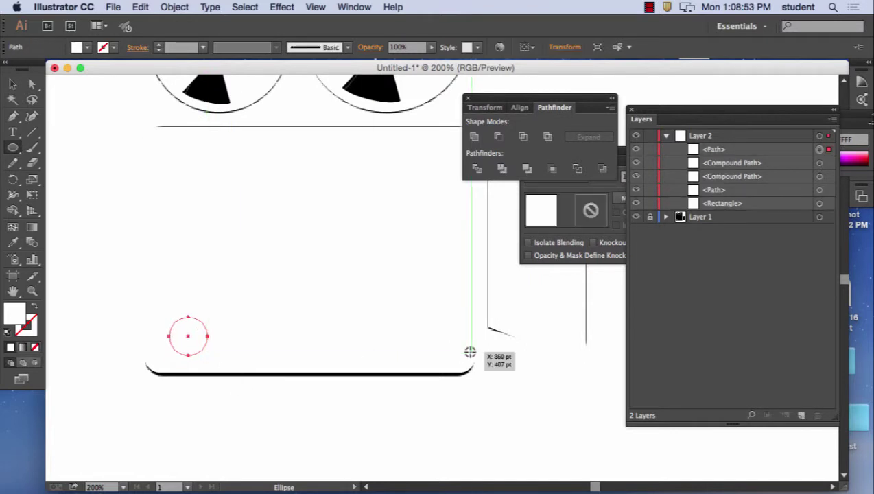
pyautogui.press('v')
pyautogui.keyDown('shift'); pyautogui.click(245, 273); pyautogui.keyUp('shift')
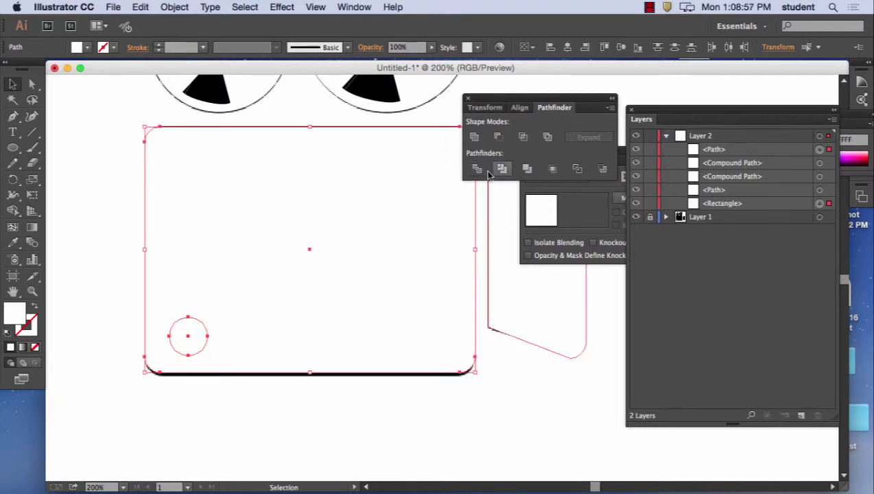
pyautogui.click(499, 137)
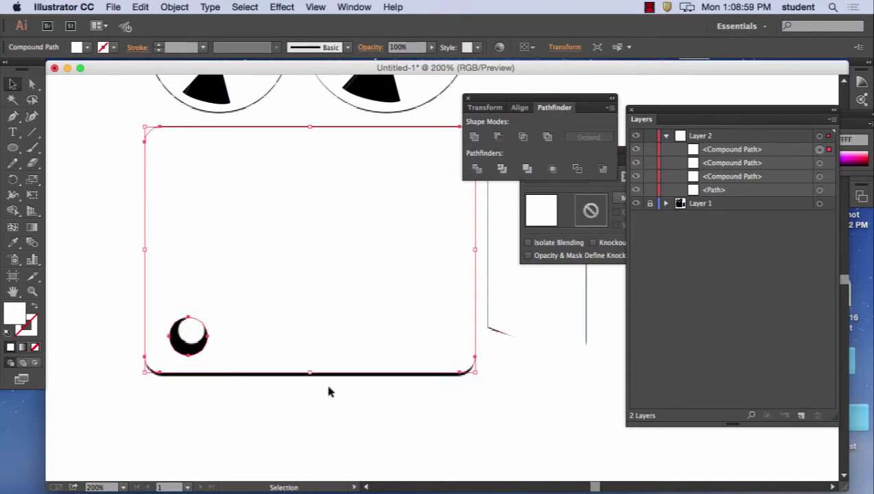
pyautogui.click(357, 424)
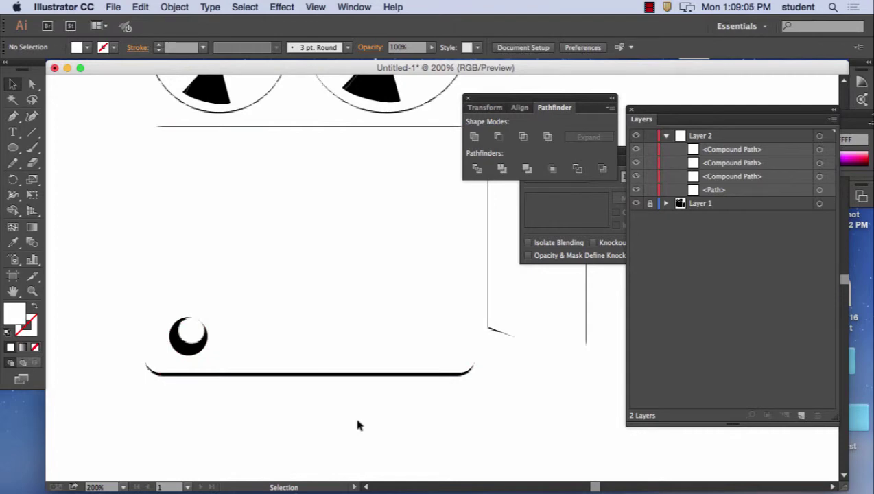
# - Delete Layer 1 along with its reference screenshot
pyautogui.click(703, 205)
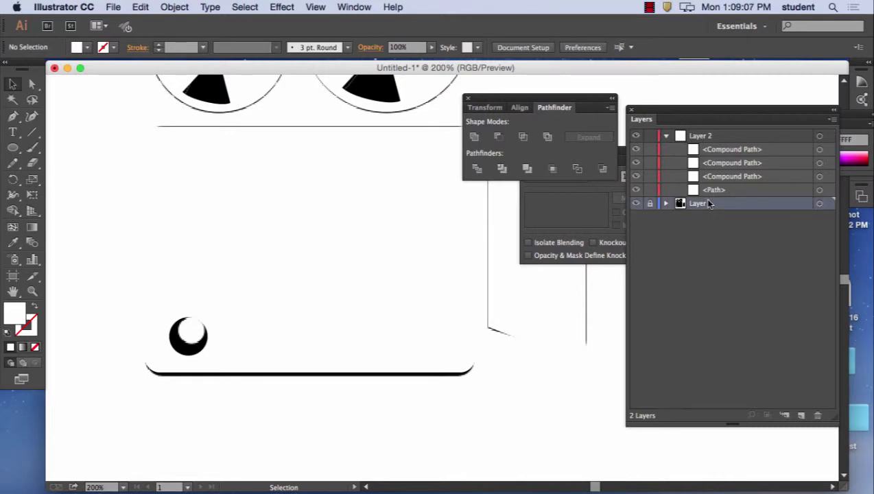
pyautogui.click(818, 416)
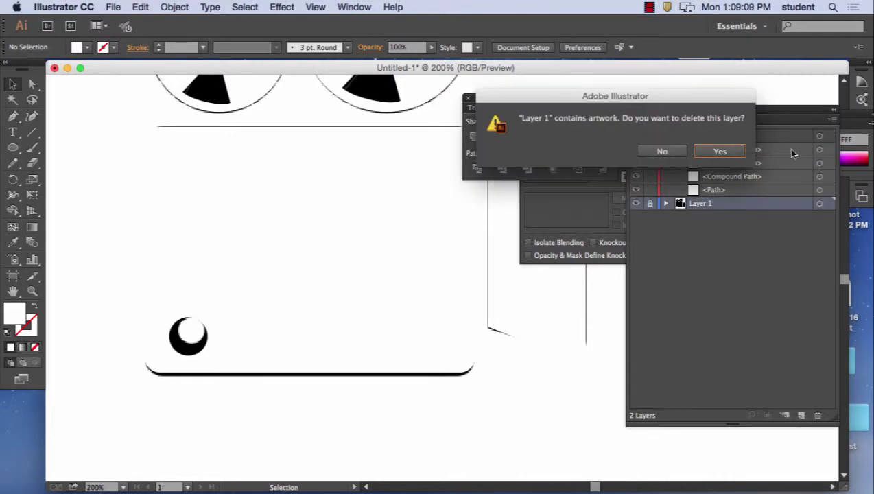
pyautogui.click(719, 151)
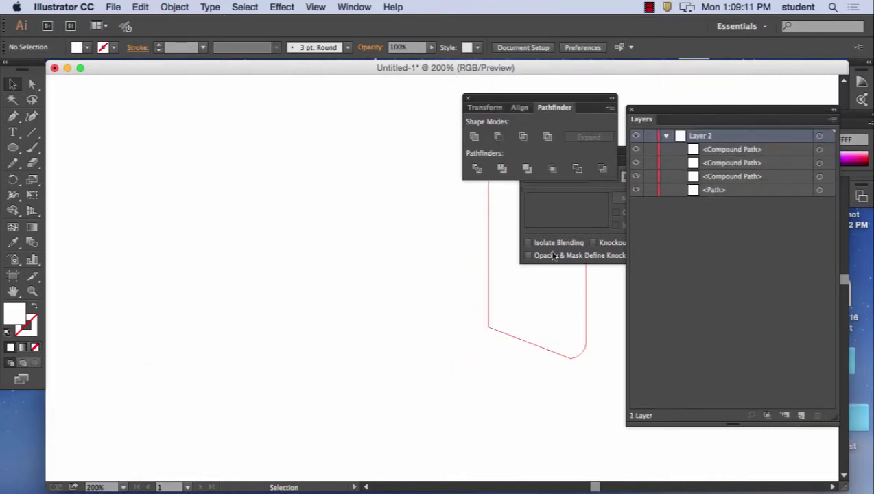
# - Fill all the artwork with near-black #141313, deselect, and zoom to 100%
pyautogui.press('super+a')
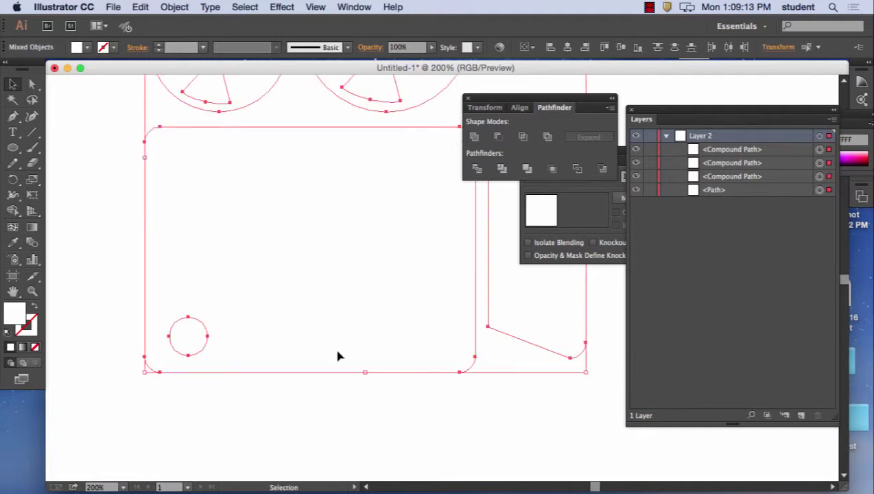
pyautogui.doubleClick(12, 319)
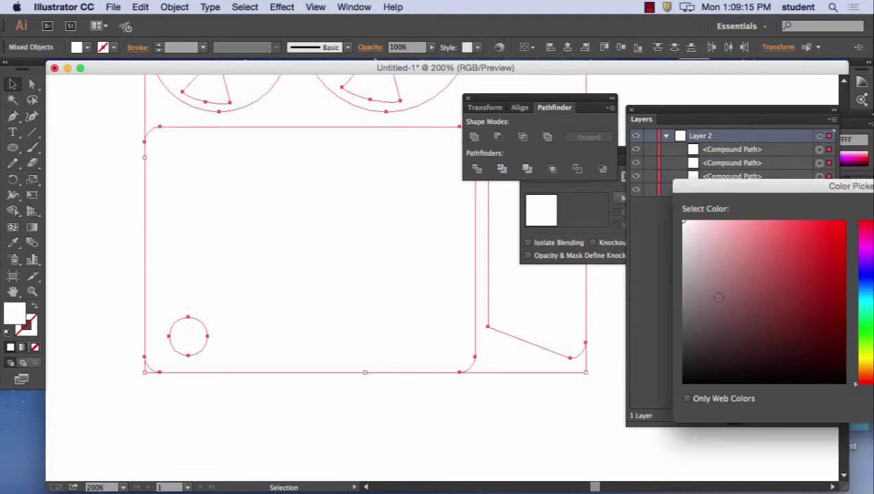
pyautogui.moveTo(776, 184); pyautogui.dragTo(630, 159)
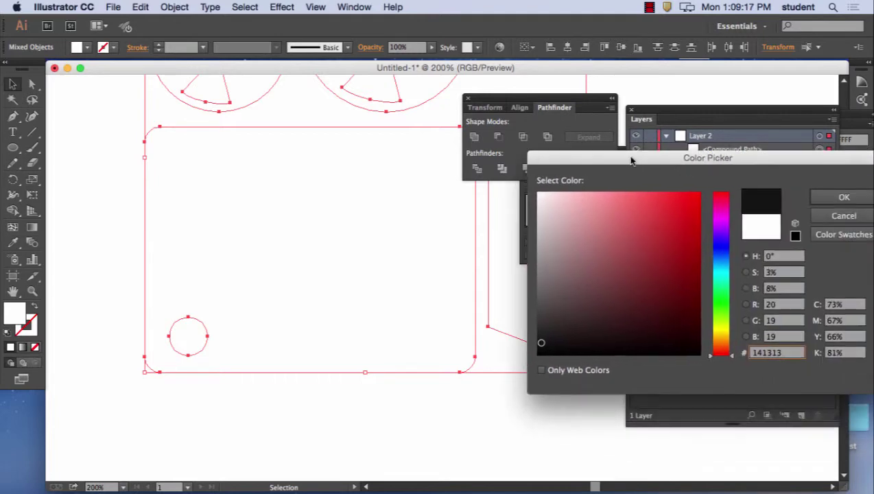
pyautogui.click(842, 198)
pyautogui.click(441, 411)
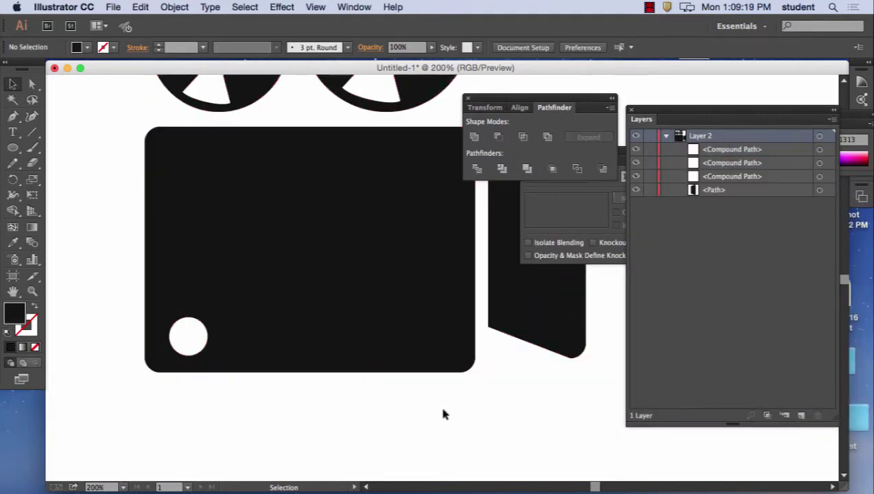
pyautogui.press('super+1')
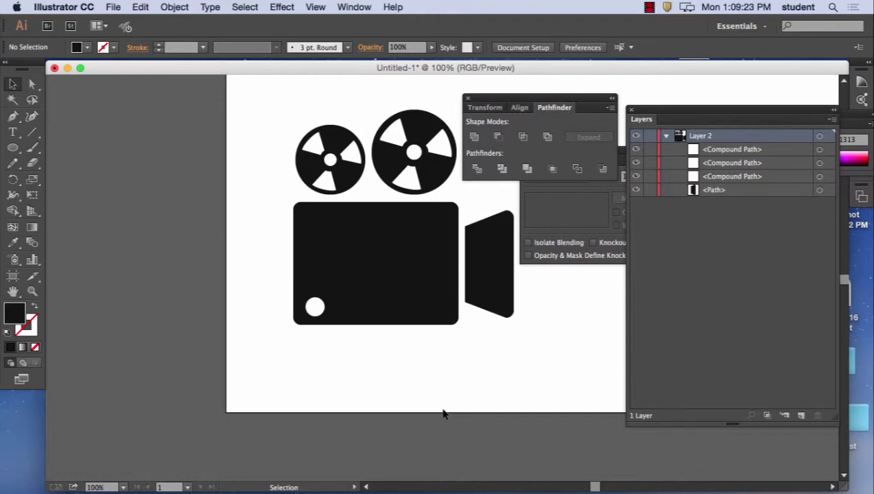
pyautogui.moveTo(368, 248); pyautogui.dragTo(248, 256)
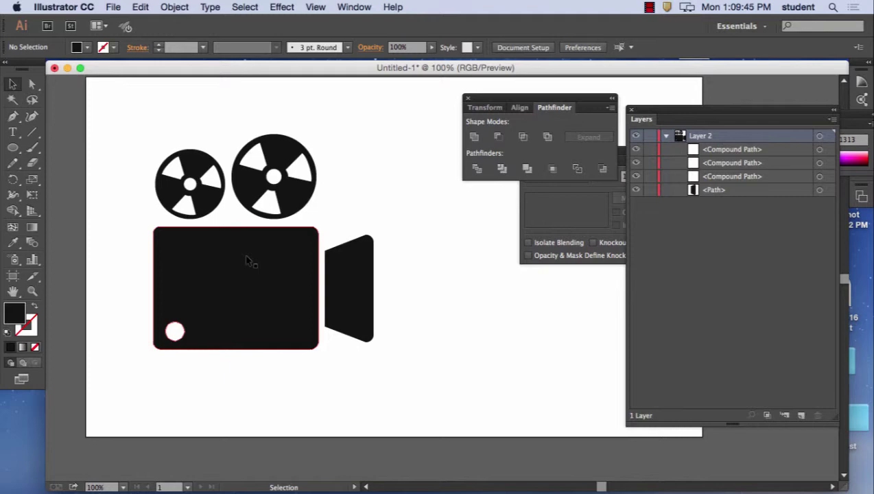
pyautogui.moveTo(516, 488)
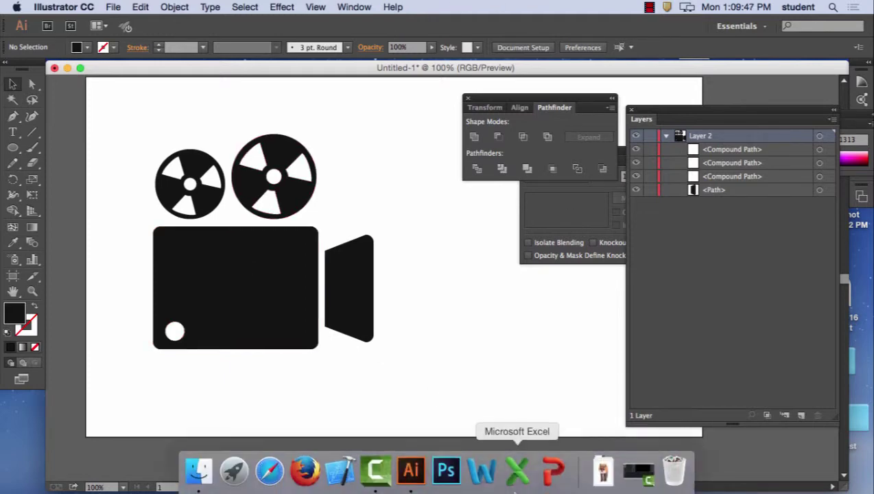
# - Launch Firefox and go to the college's ANGEL learning site
pyautogui.click(300, 471)
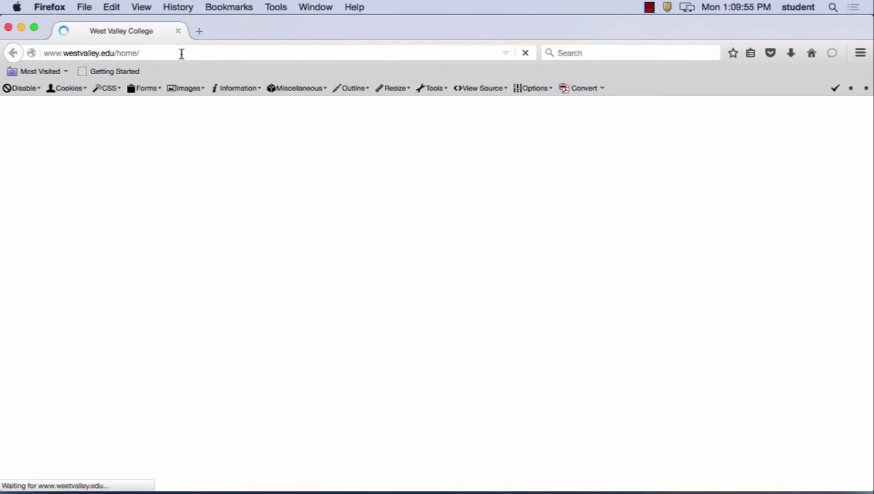
pyautogui.click(181, 53)
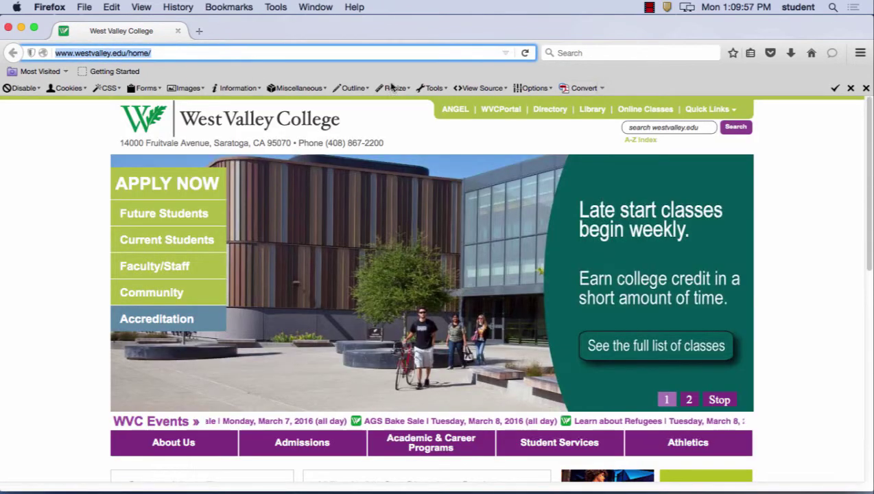
pyautogui.click(452, 111)
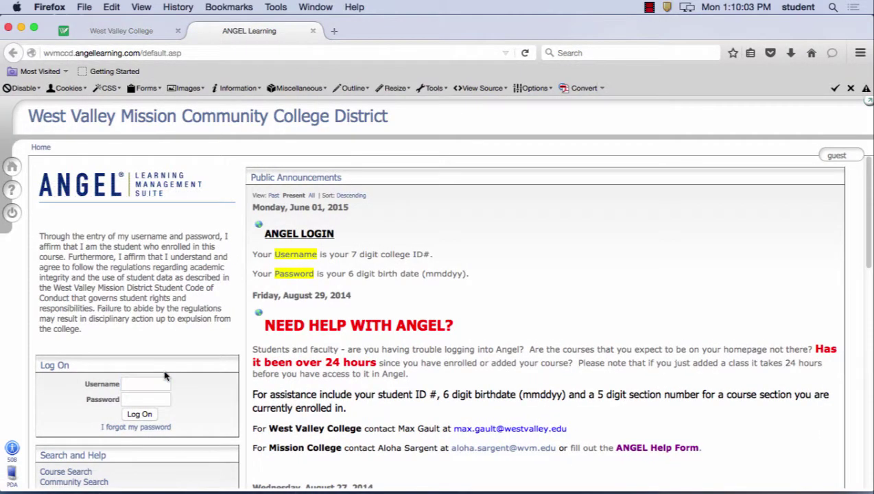
# - Log in to ANGEL with the username and password and open course DM/IS*014C*47439
pyautogui.click(159, 383)
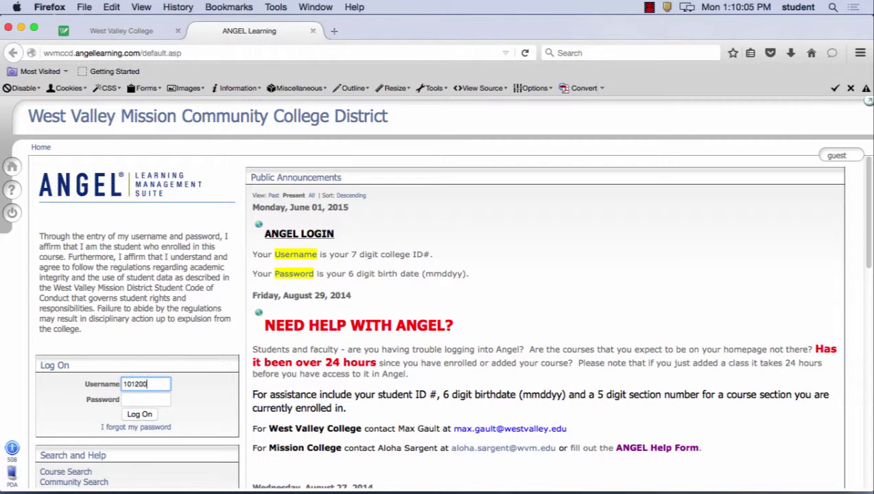
pyautogui.click(139, 401)
pyautogui.write('•••')
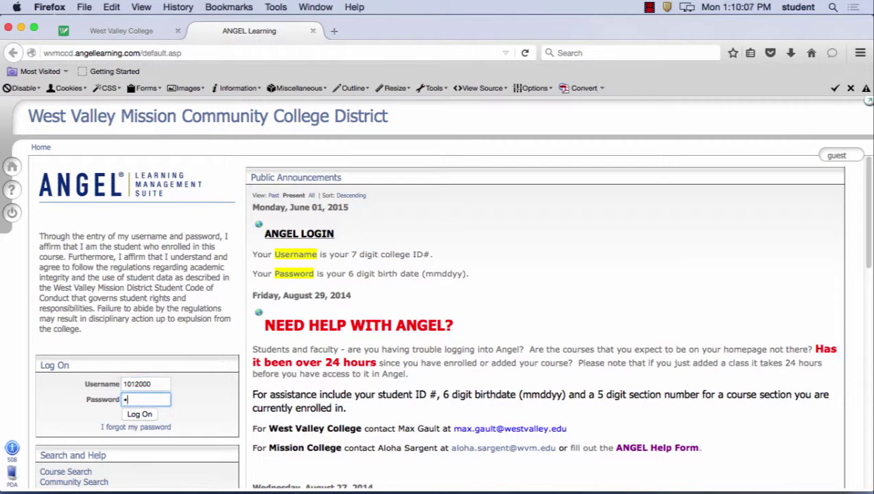
pyautogui.write('•••••••')
pyautogui.click(151, 415)
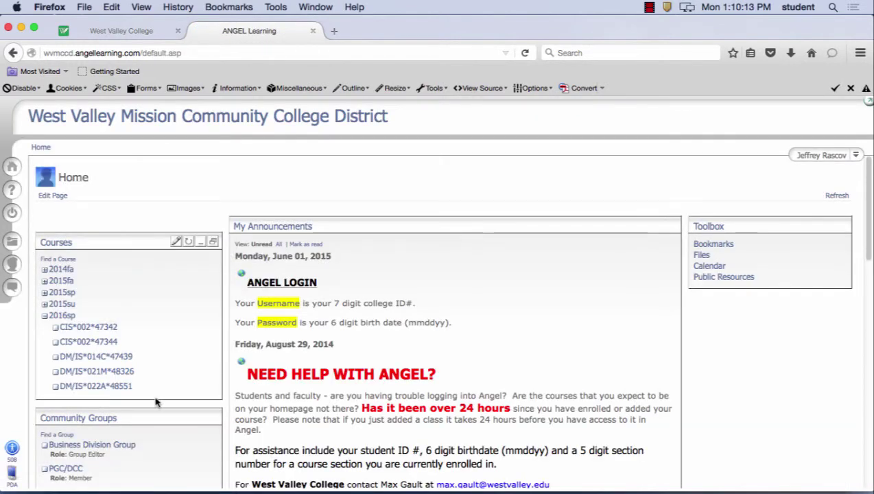
pyautogui.click(115, 383)
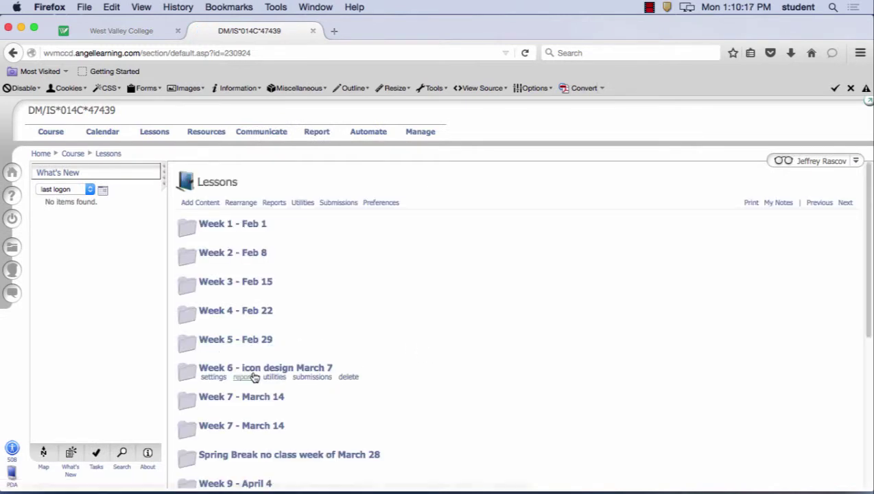
# - From the Week 6 - icon design folder, open Apple's iOS icon size table and review it
pyautogui.click(256, 367)
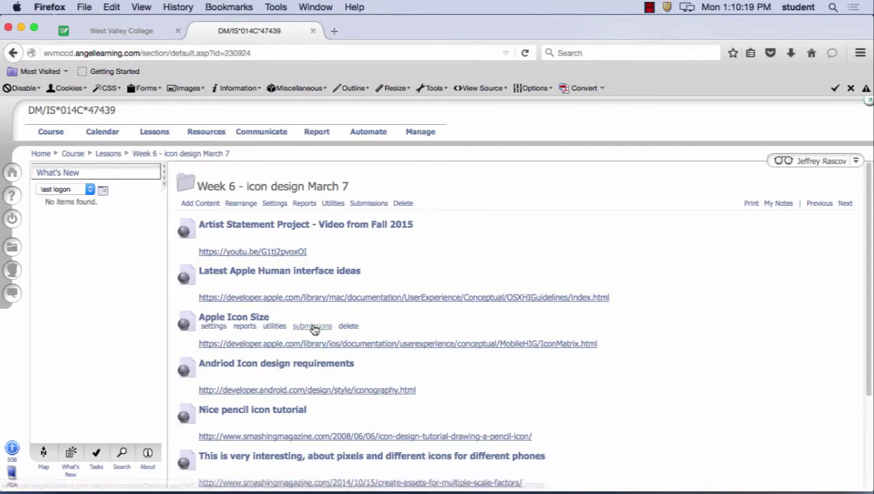
pyautogui.click(318, 343)
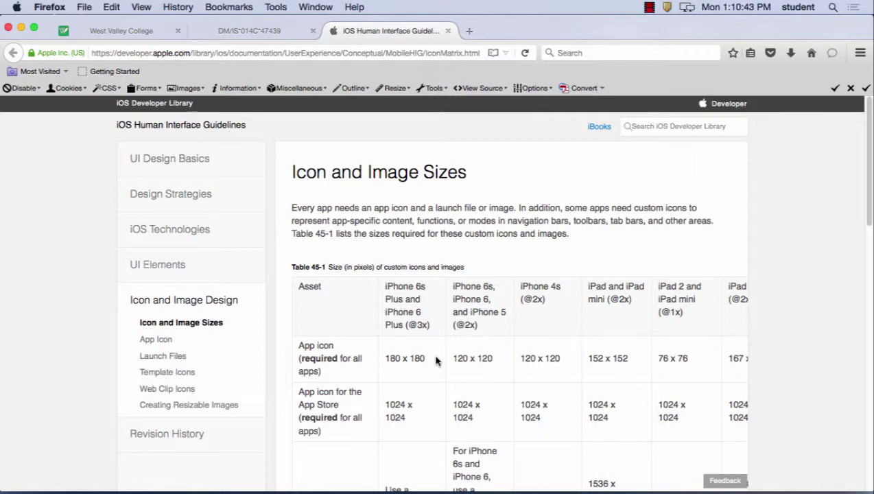
pyautogui.scroll(-10, 436, 360)
pyautogui.scroll(6, 529, 303)
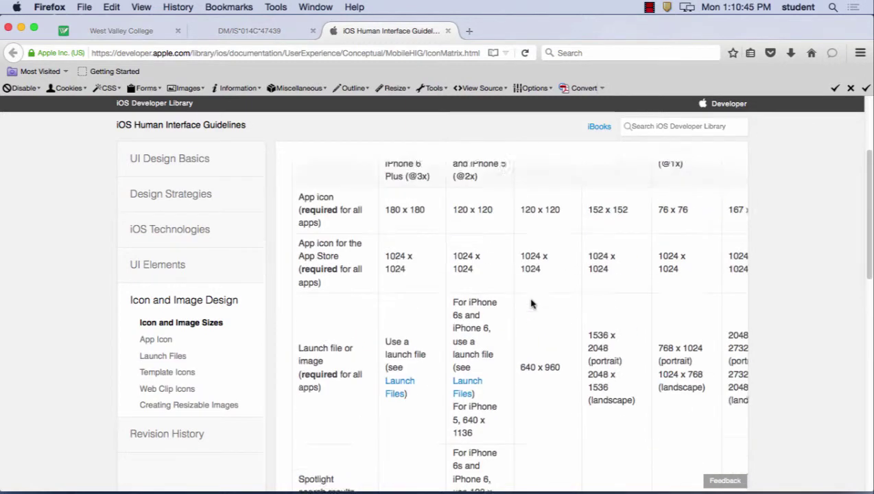
pyautogui.scroll(4, 531, 304)
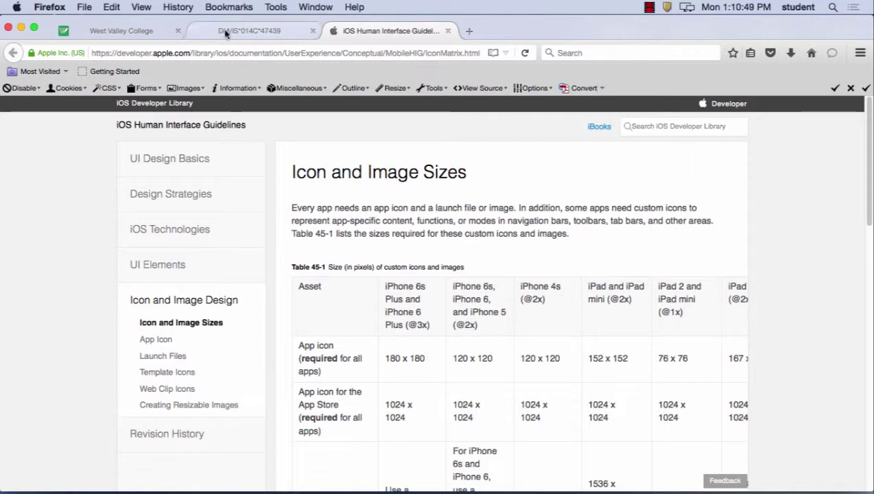
pyautogui.click(273, 31)
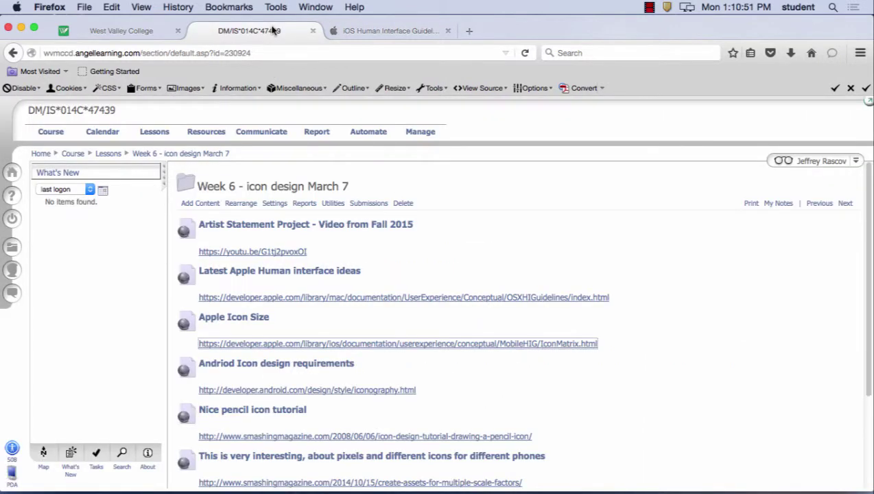
pyautogui.click(333, 31)
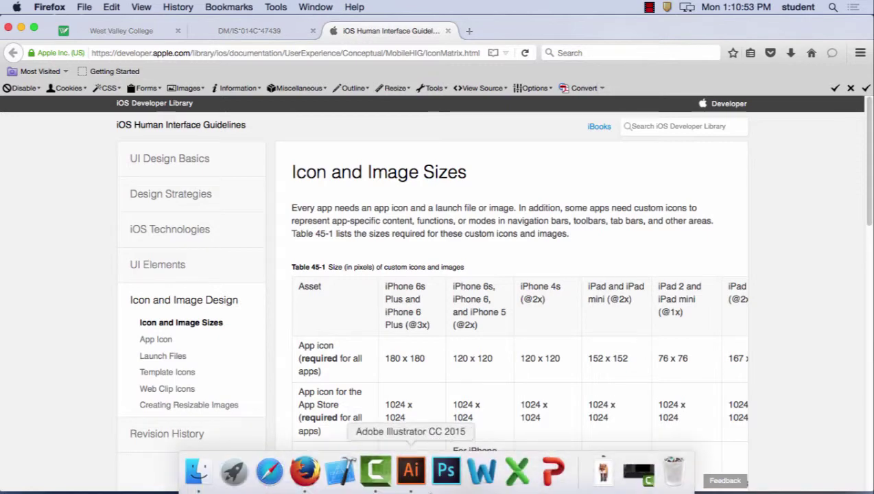
# - Back in Illustrator, name the artboard '180 x 180' and give it width and height 180
pyautogui.click(412, 472)
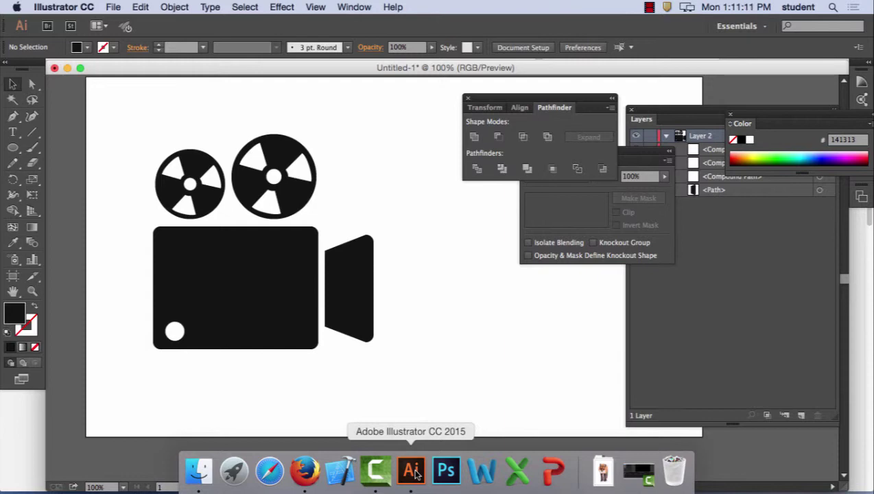
pyautogui.doubleClick(13, 278)
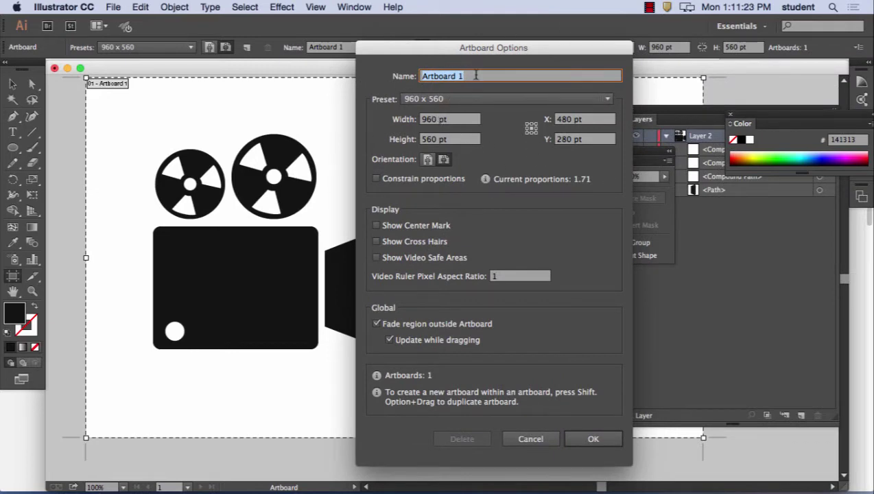
pyautogui.write('180')
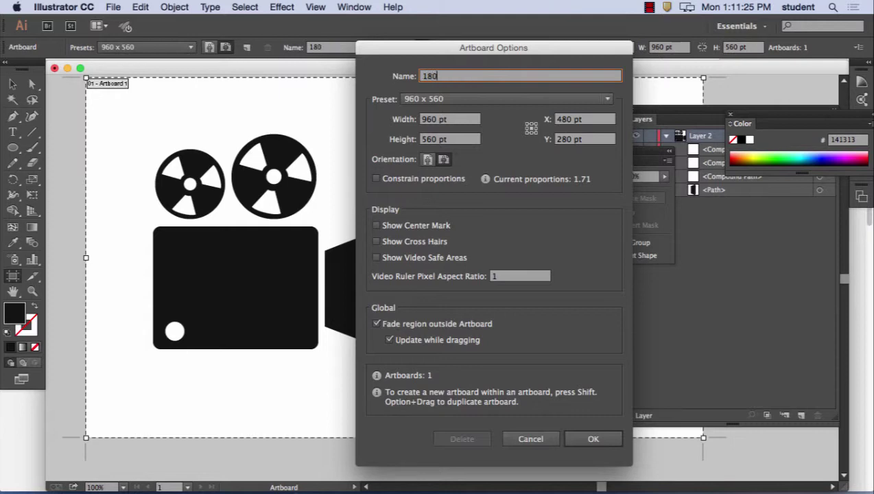
pyautogui.write(' x 180')
pyautogui.press('Tab')
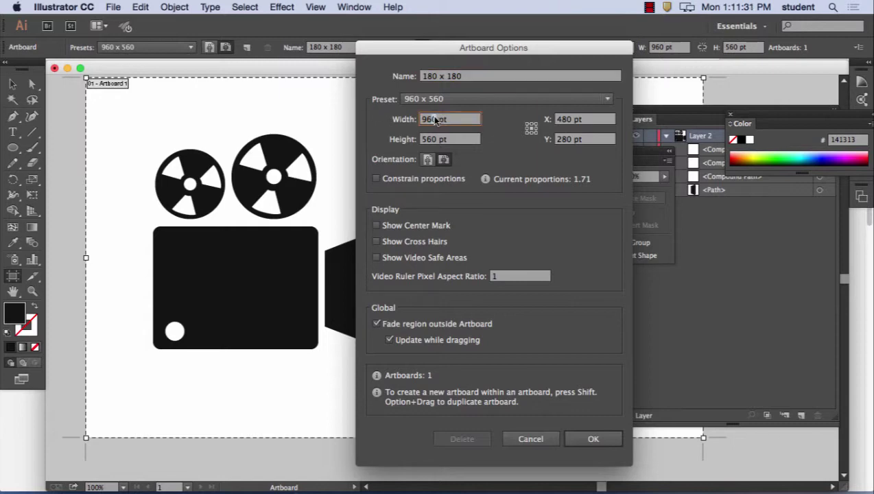
pyautogui.write('0')
pyautogui.press('BackSpace')
pyautogui.write('x')
pyautogui.press('Tab')
pyautogui.write('180')
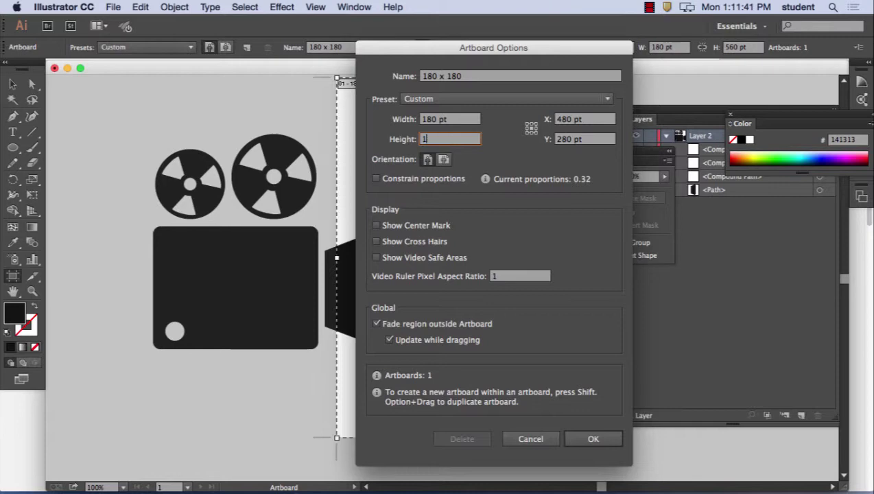
pyautogui.write(' px')
pyautogui.press('Tab')
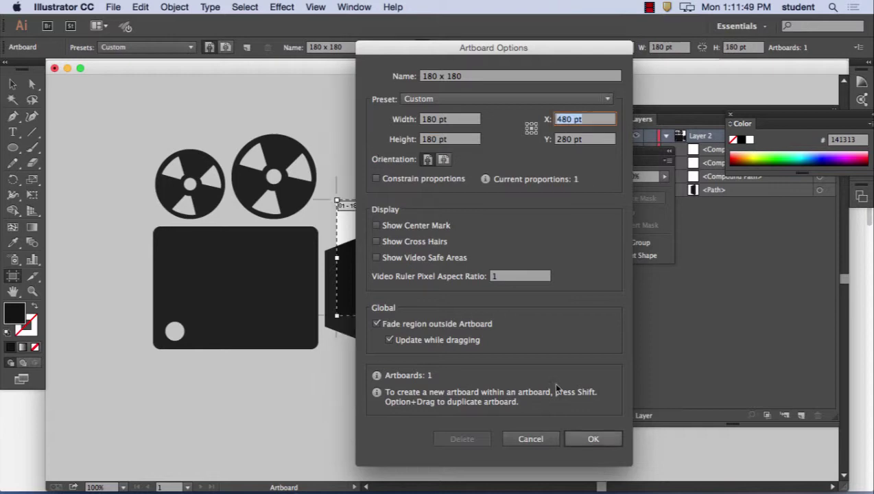
pyautogui.click(603, 440)
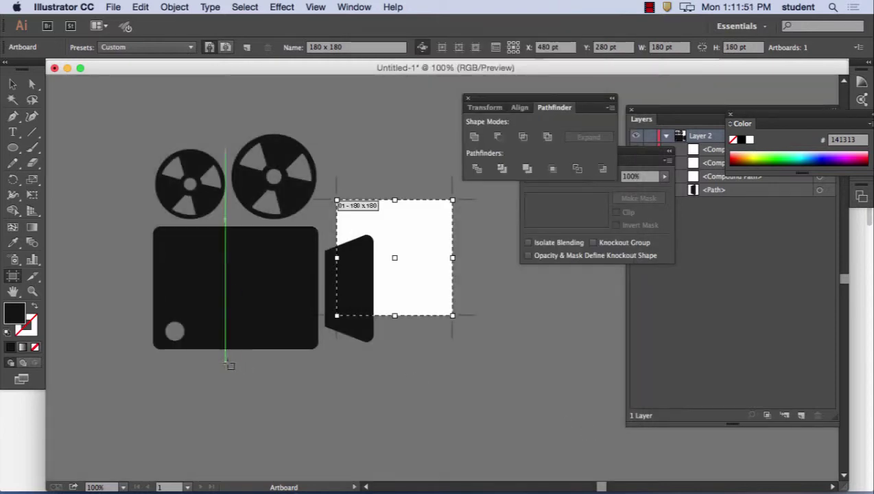
# - Reopen Artboard Options, glance at the size presets keeping Custom, and cancel
pyautogui.doubleClick(13, 277)
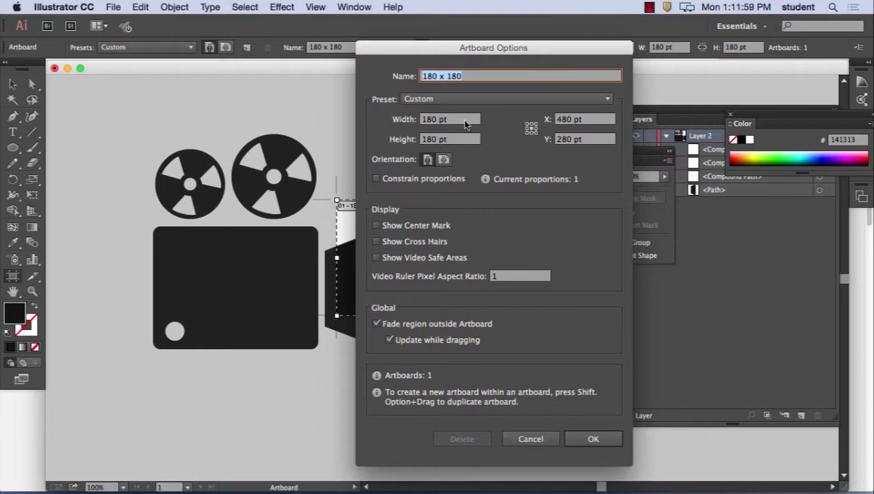
pyautogui.click(500, 104)
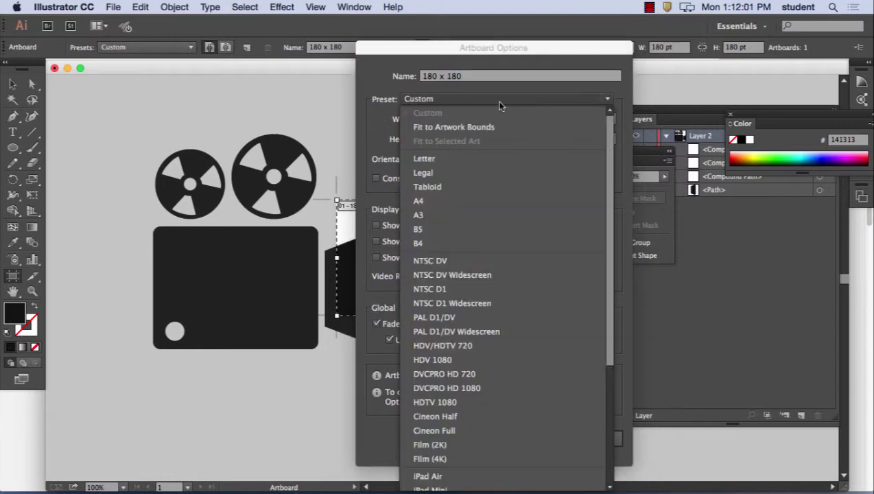
pyautogui.click(360, 112)
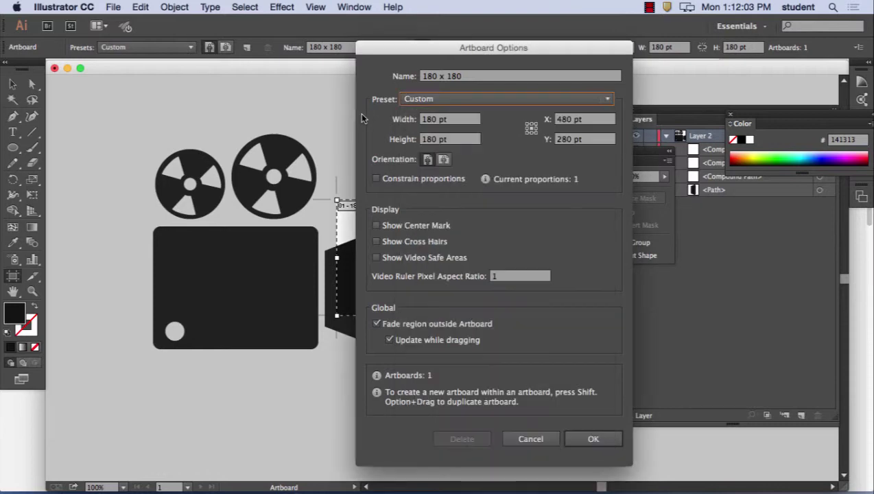
pyautogui.click(546, 439)
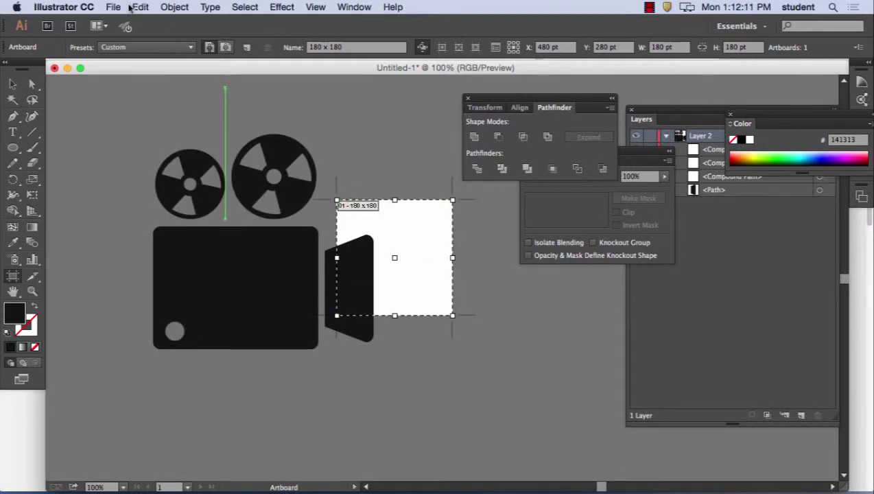
# - In Preferences > Units, set General, Stroke and Type to Pixels
pyautogui.click(83, 6)
pyautogui.moveTo(88, 44)
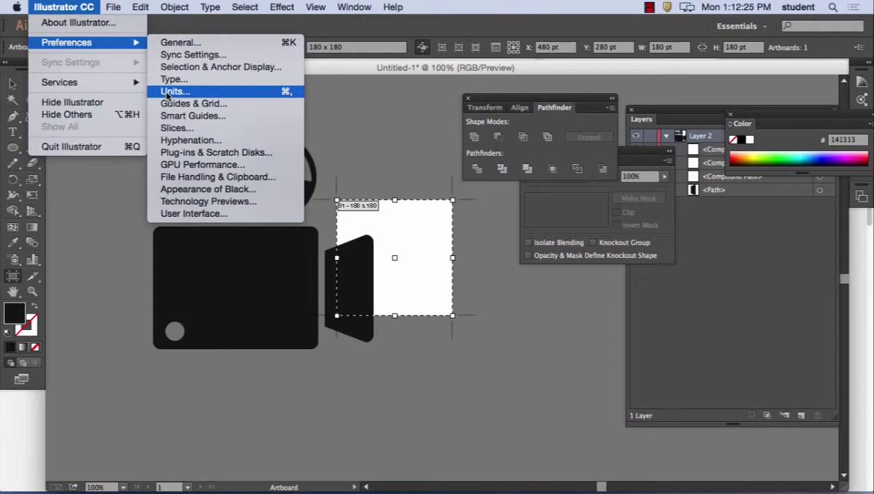
pyautogui.click(168, 91)
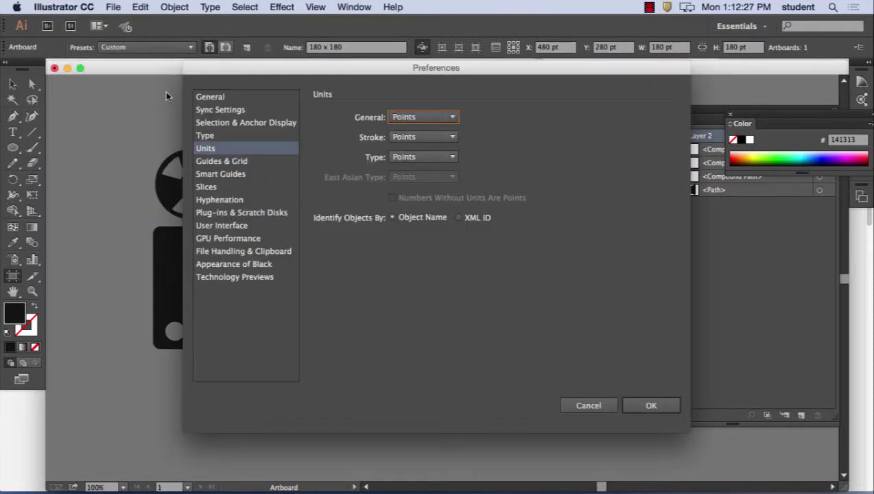
pyautogui.click(423, 118)
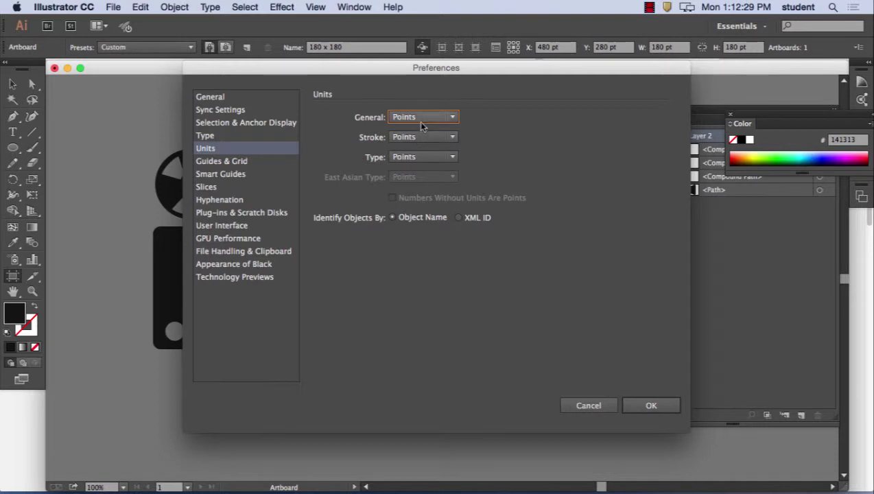
pyautogui.click(416, 199)
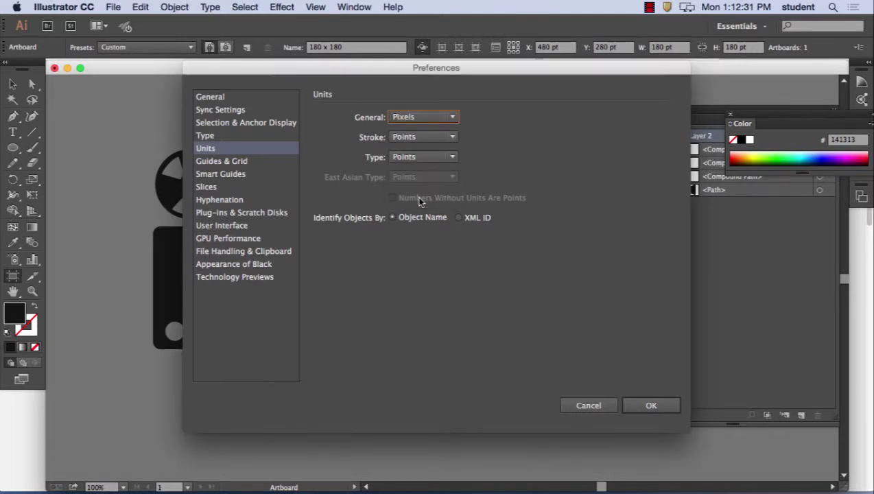
pyautogui.click(422, 137)
pyautogui.click(416, 220)
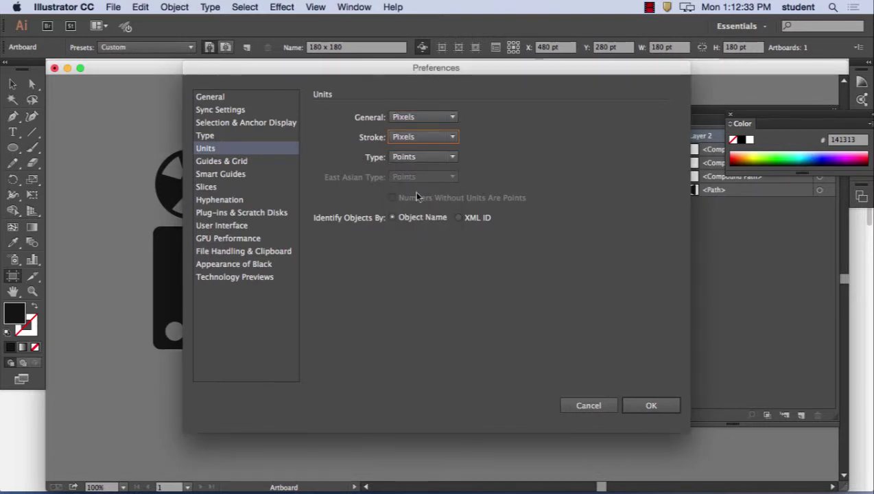
pyautogui.click(418, 155)
pyautogui.click(416, 214)
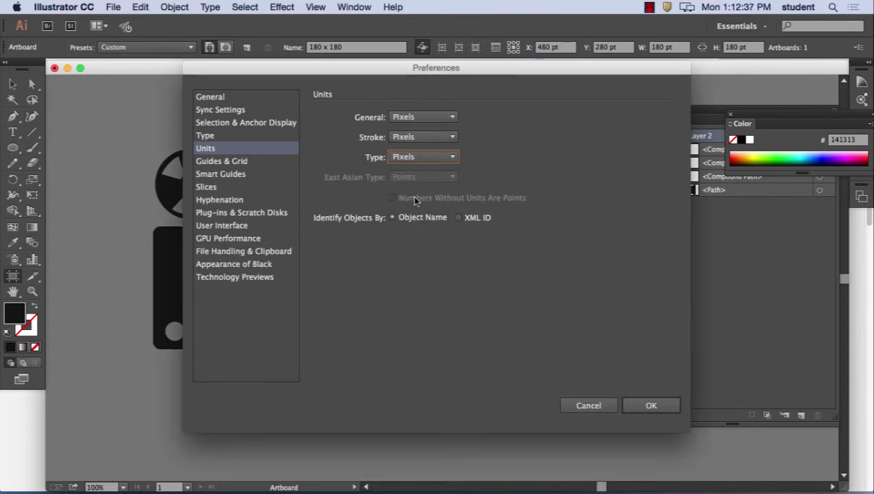
pyautogui.click(643, 410)
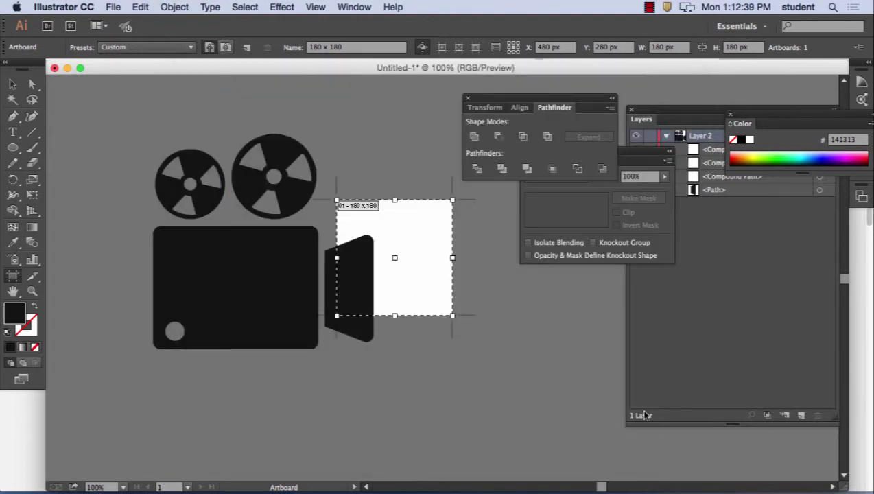
# - Reopen the Units preferences to verify the Pixels settings and close them
pyautogui.click(69, 7)
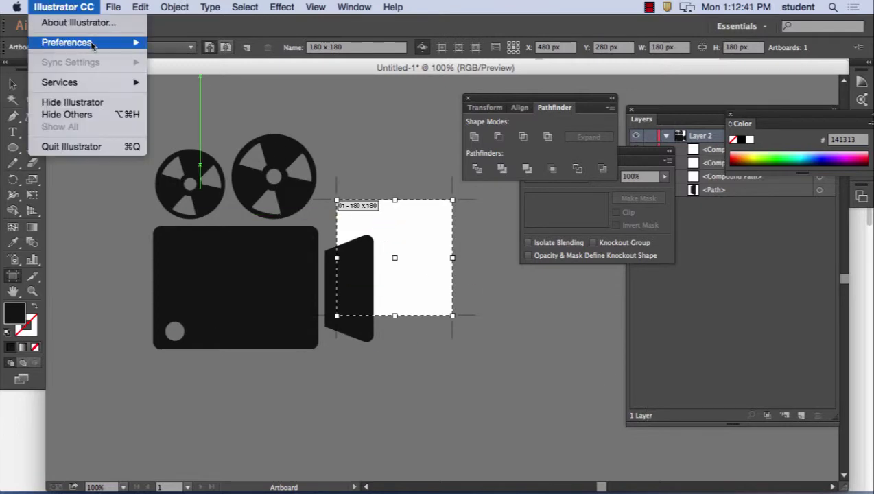
pyautogui.click(180, 91)
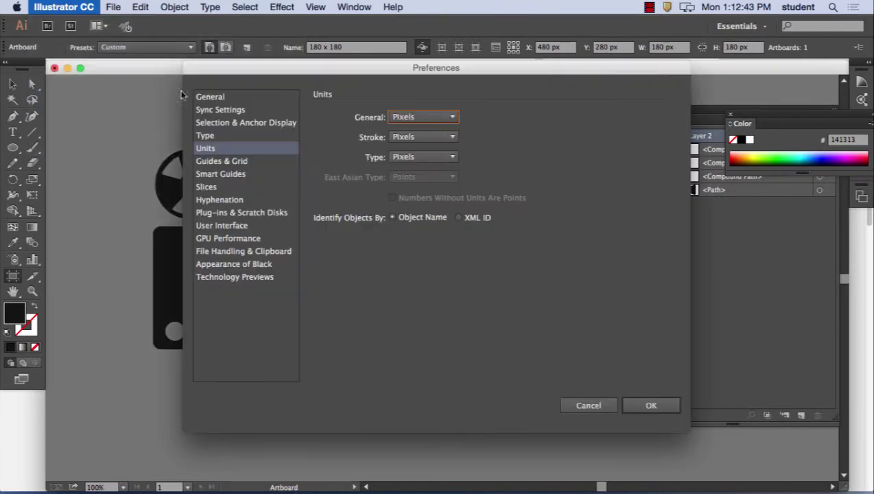
pyautogui.click(660, 409)
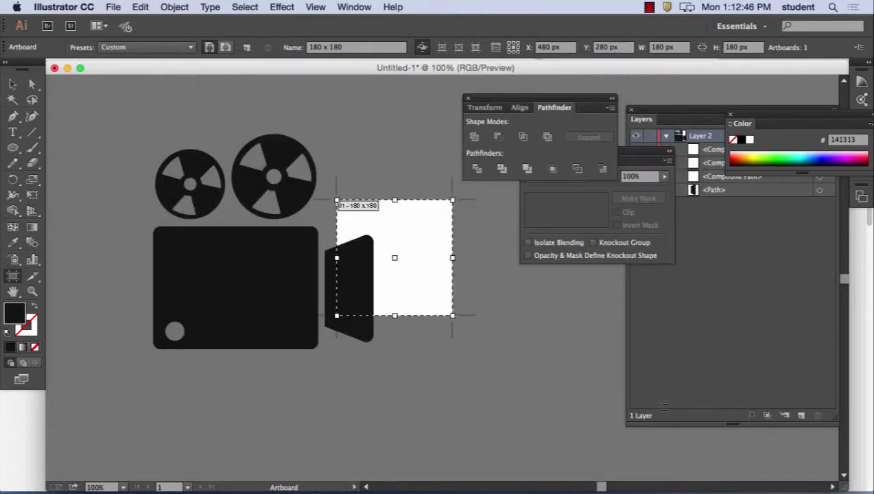
# - Reopen Artboard Options to confirm the 180 × 180 px size and accept it
pyautogui.doubleClick(14, 276)
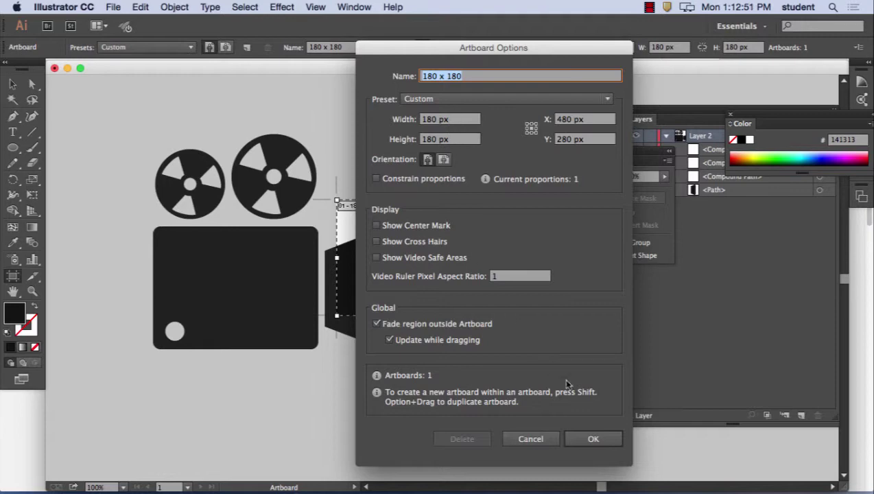
pyautogui.click(604, 439)
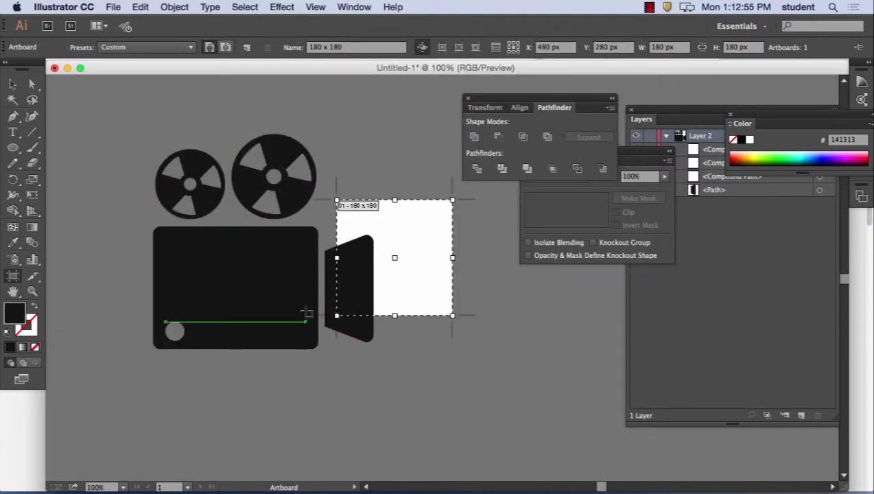
# - Select all camera shapes, scale them proportionally and fit them inside the 180 px artboard
pyautogui.click(13, 83)
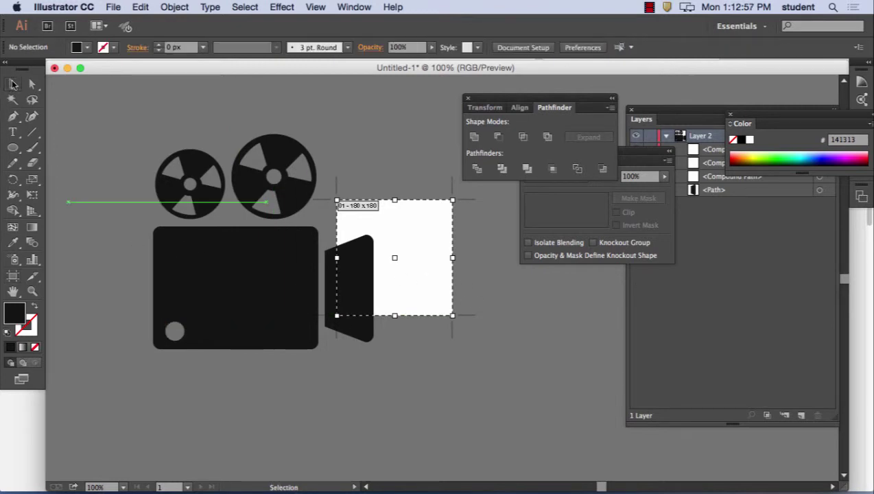
pyautogui.moveTo(107, 139); pyautogui.dragTo(379, 374)
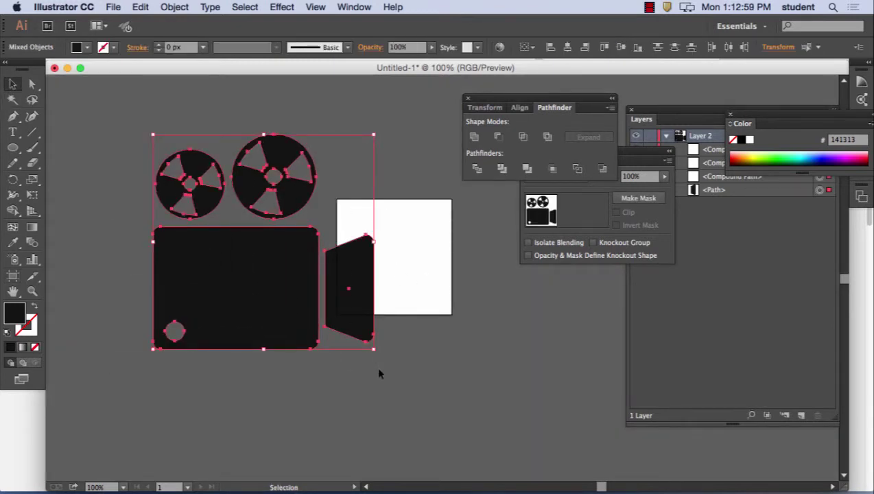
pyautogui.moveTo(374, 135); pyautogui.dragTo(236, 269)
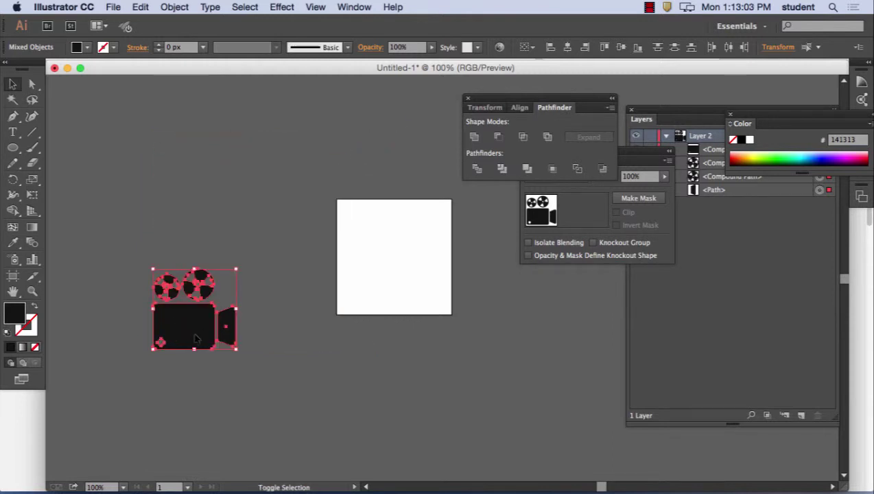
pyautogui.moveTo(196, 338); pyautogui.dragTo(444, 308)
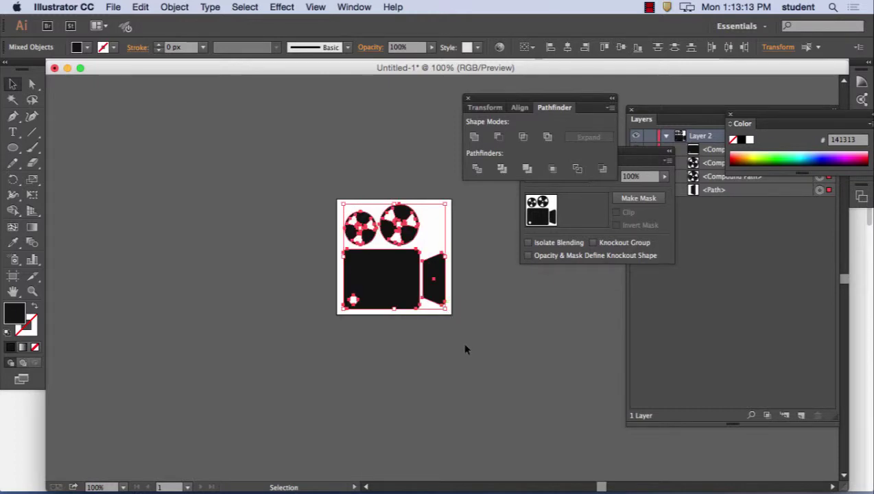
pyautogui.click(139, 7)
pyautogui.click(168, 26)
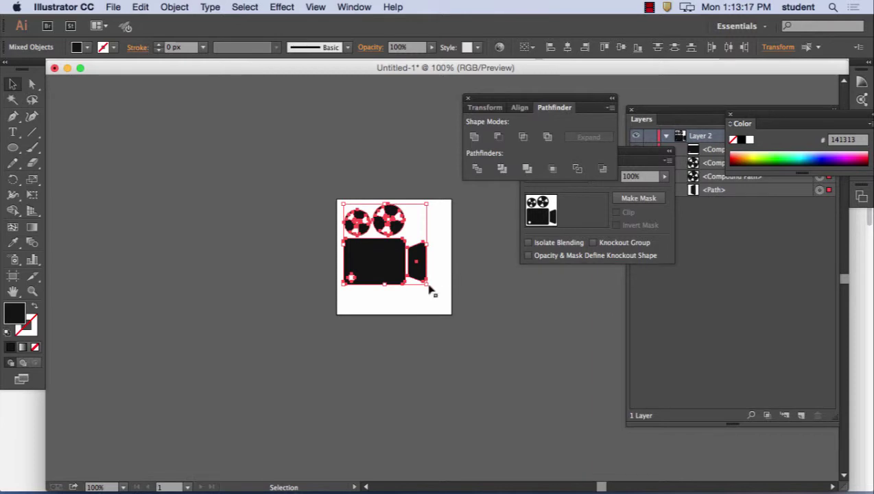
pyautogui.moveTo(427, 284); pyautogui.dragTo(447, 309)
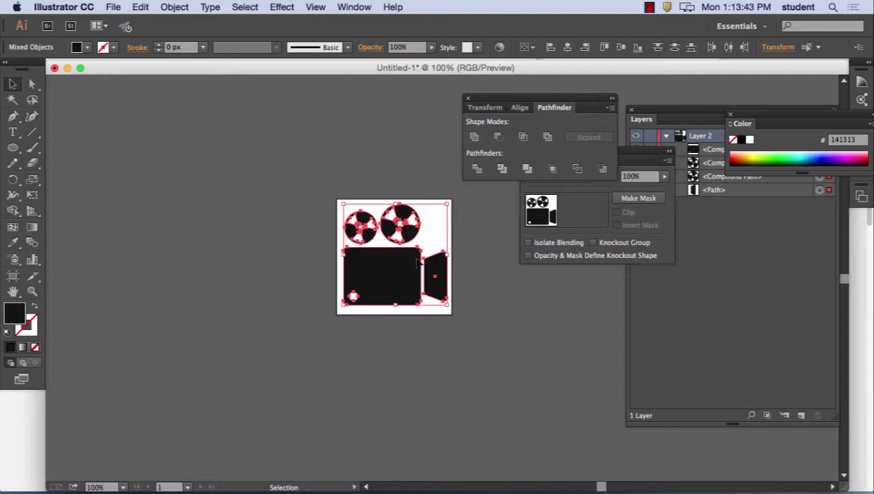
# - Open the Align panel with its full options shown
pyautogui.click(357, 6)
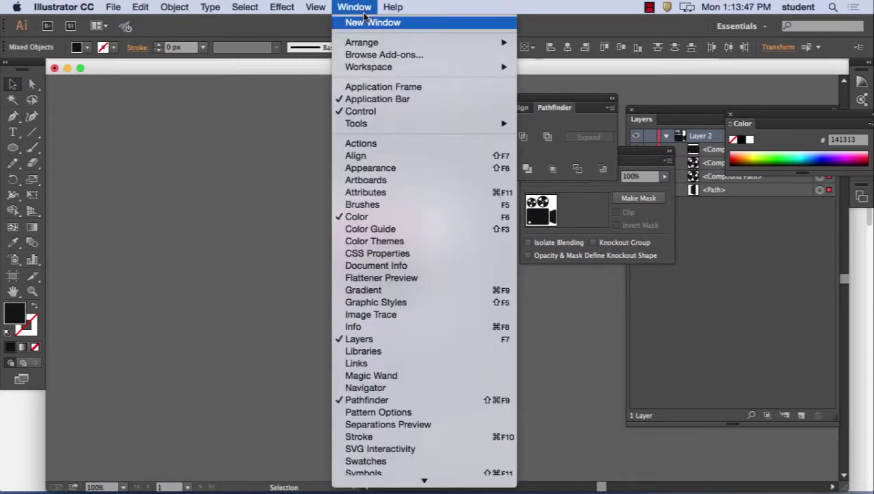
pyautogui.click(403, 160)
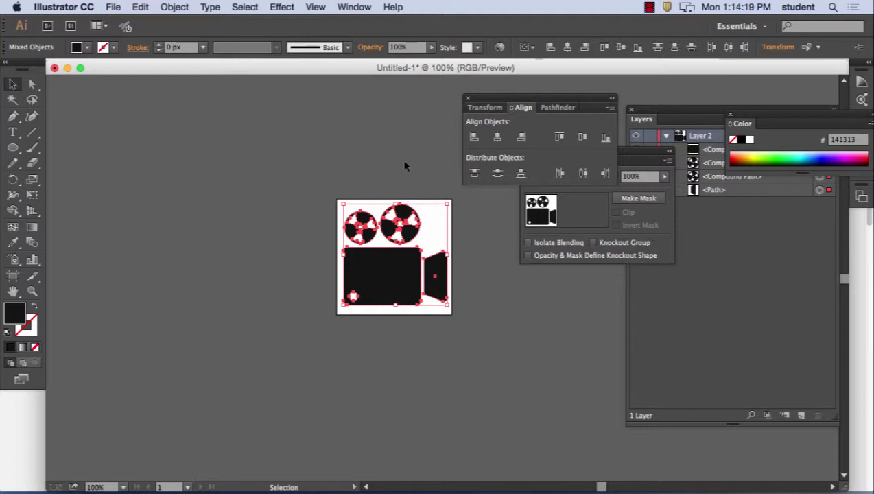
pyautogui.click(611, 108)
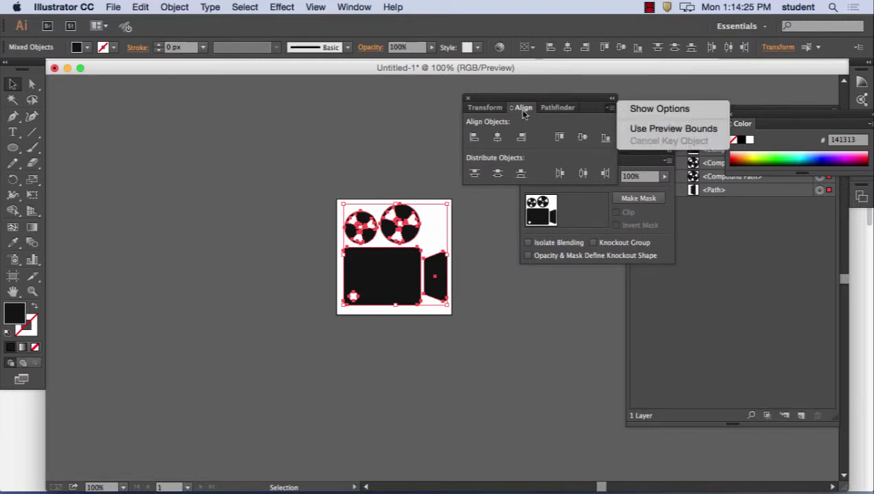
pyautogui.click(659, 109)
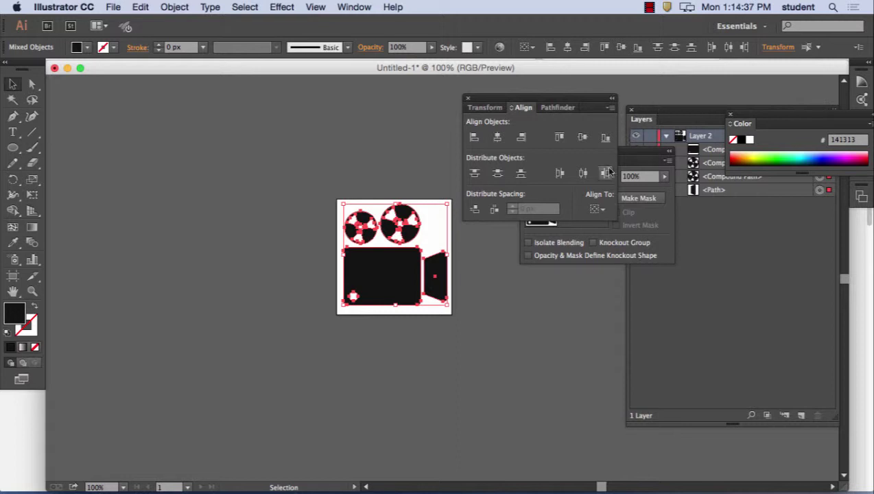
# - Set Align To to Align to Artboard and vertically centre the camera pieces
pyautogui.click(603, 210)
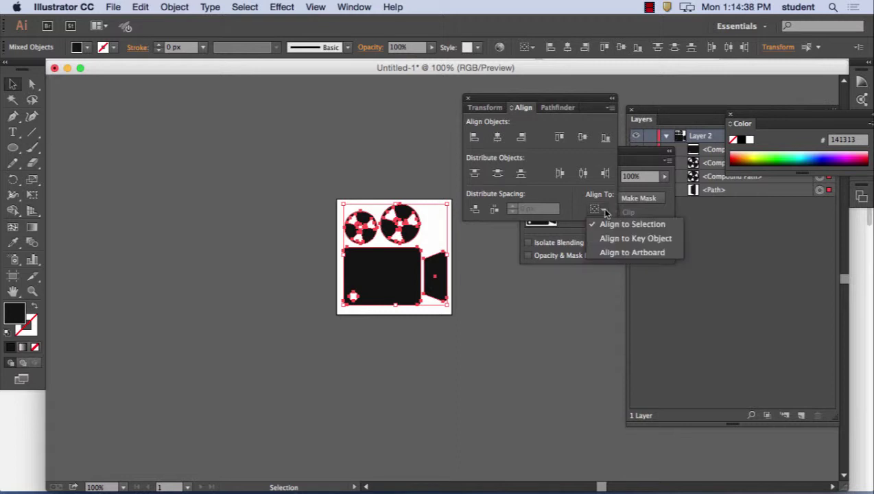
pyautogui.click(619, 253)
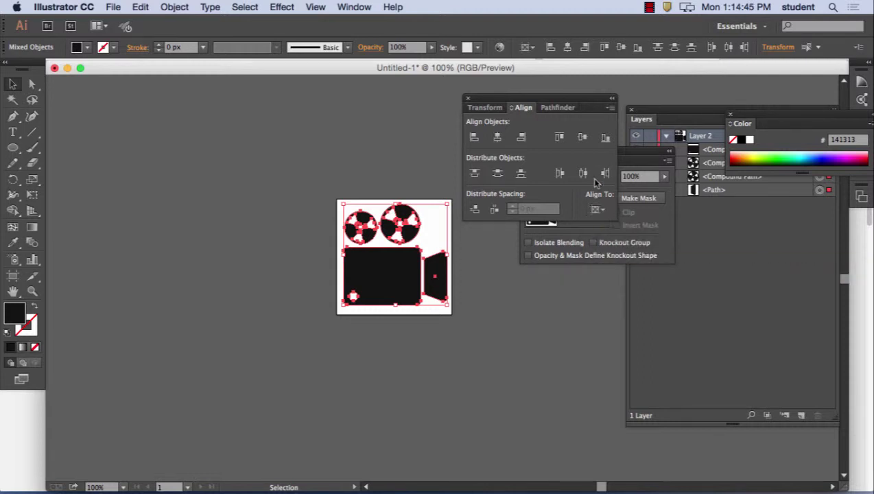
pyautogui.click(583, 138)
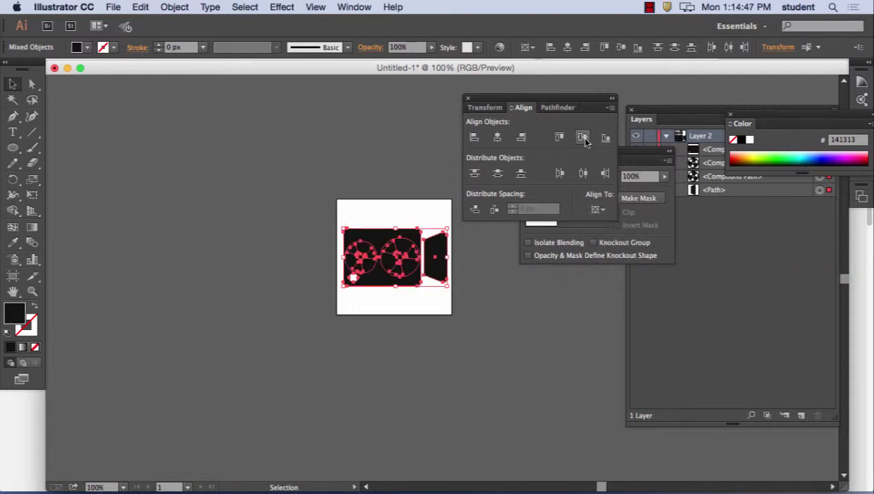
# - Undo the vertical centring and group the camera pieces
pyautogui.click(140, 6)
pyautogui.click(144, 24)
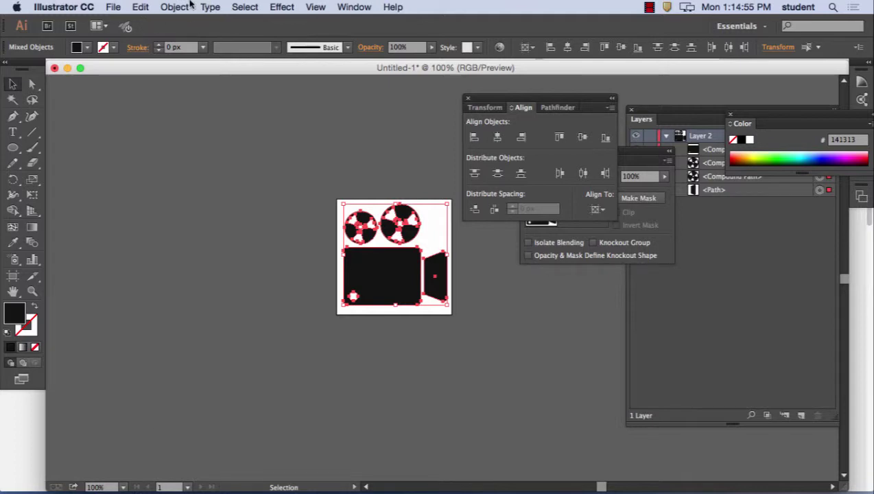
pyautogui.click(184, 7)
pyautogui.click(195, 55)
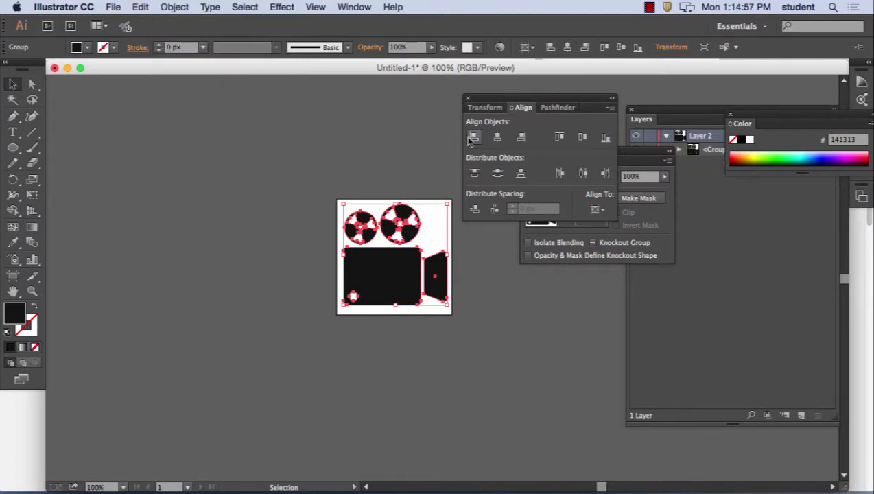
# - Centre the grouped camera vertically and horizontally relative to the artboard
pyautogui.click(582, 137)
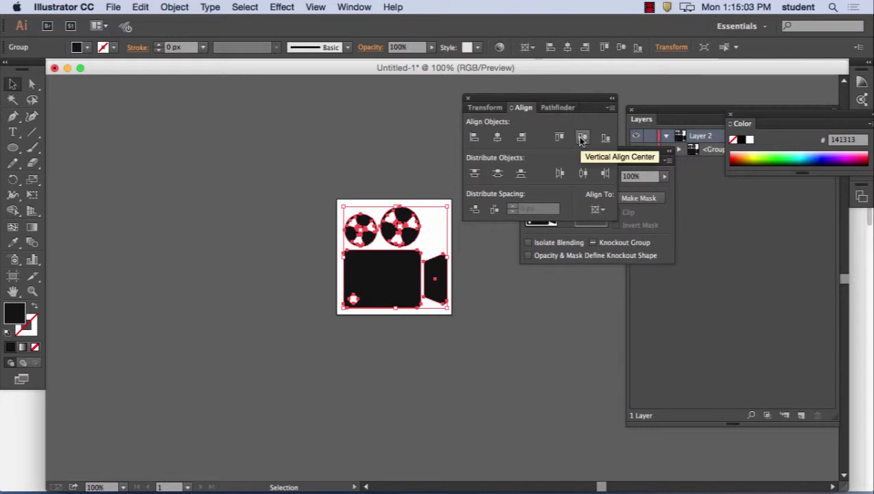
pyautogui.click(581, 138)
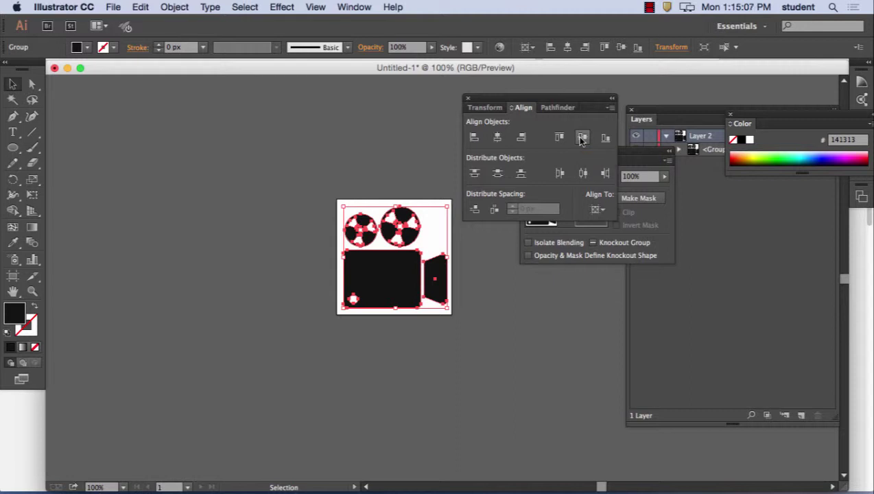
pyautogui.click(599, 209)
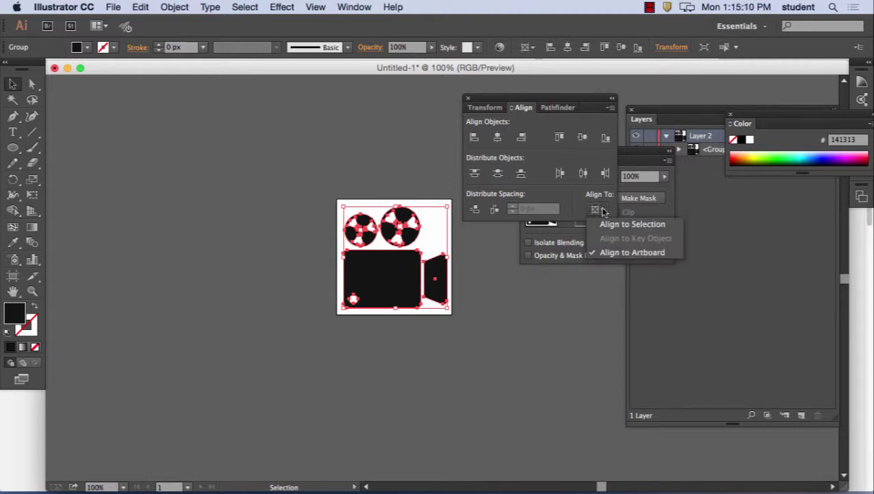
pyautogui.click(499, 139)
pyautogui.click(499, 139)
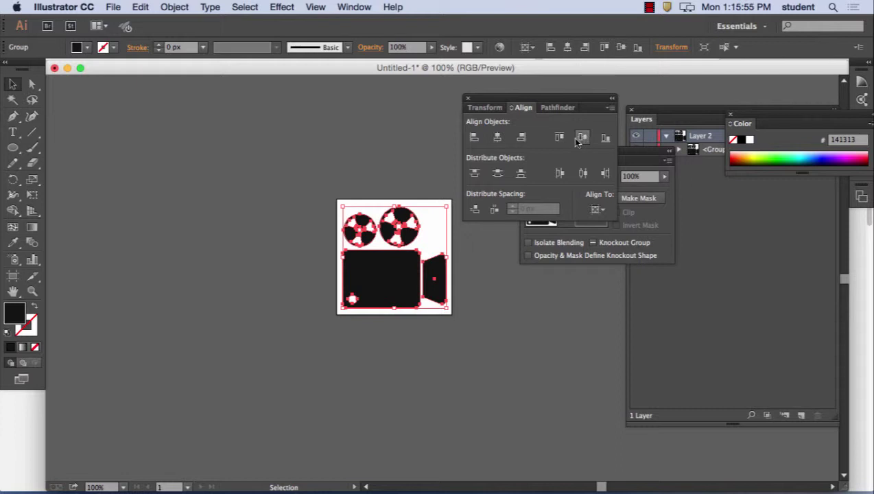
pyautogui.doubleClick(13, 275)
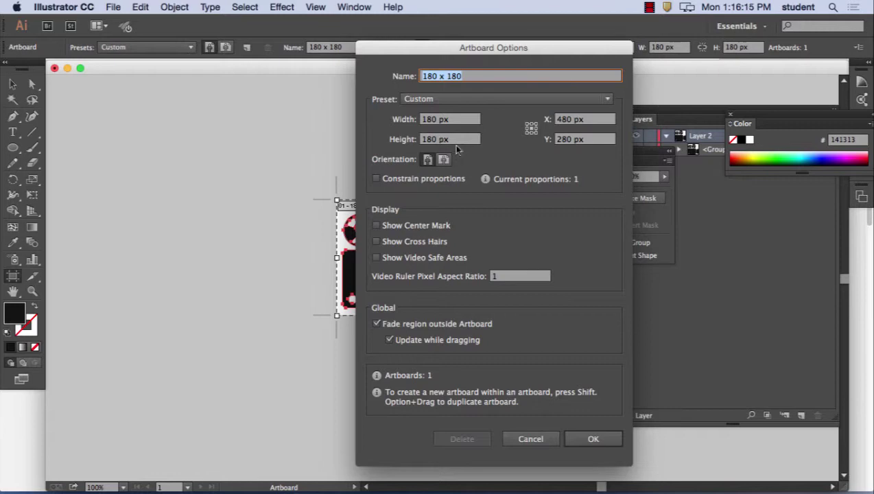
pyautogui.click(594, 438)
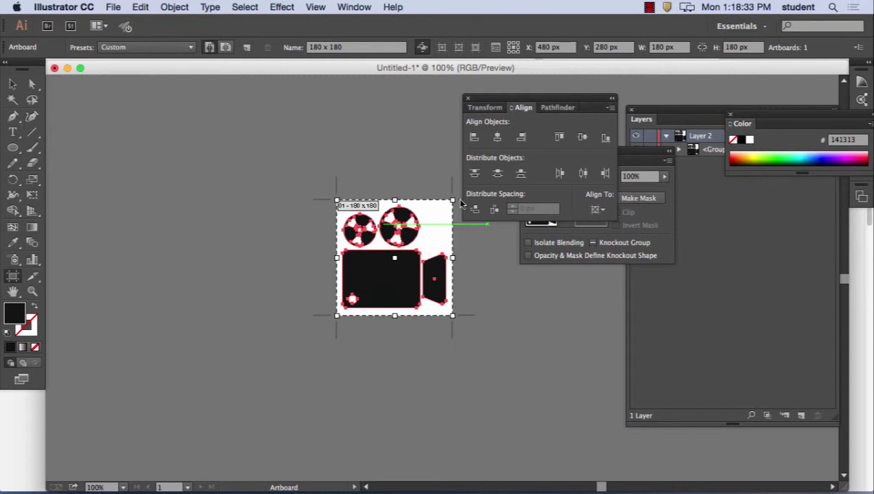
pyautogui.press('Escape')
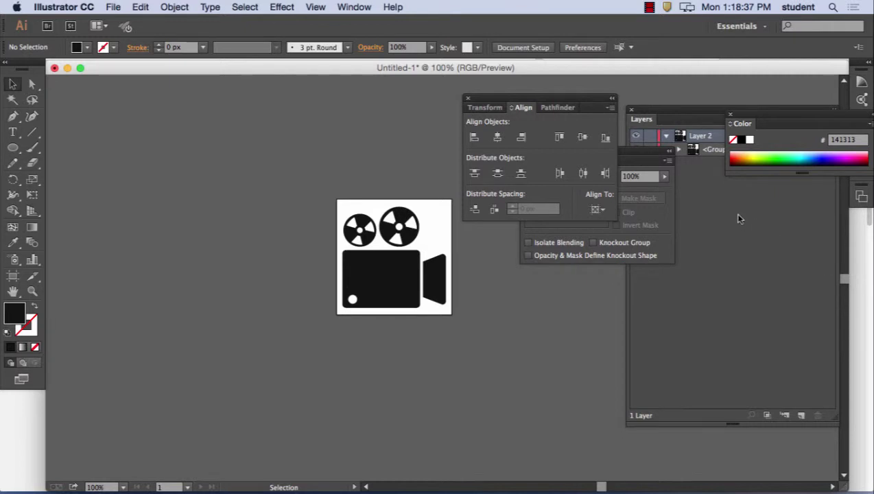
# - Draw a thin rectangle along the artboard's top edge and fill it red
pyautogui.click(707, 177)
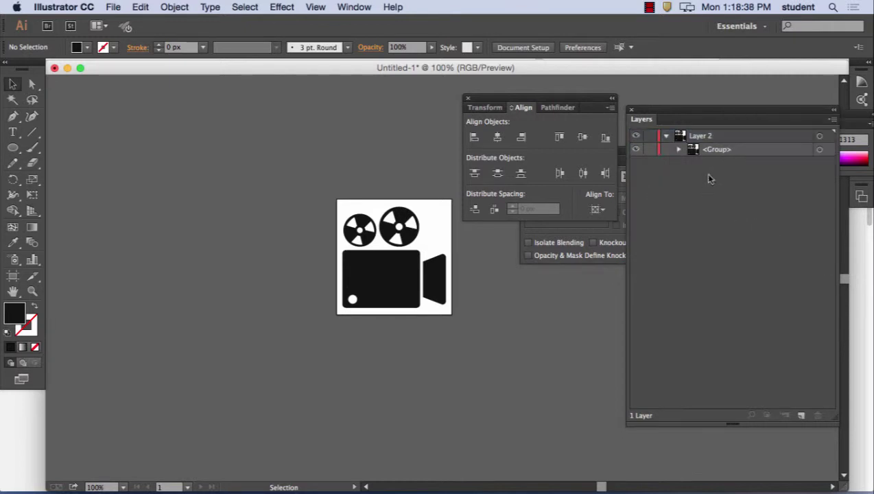
pyautogui.click(17, 148)
pyautogui.click(76, 148)
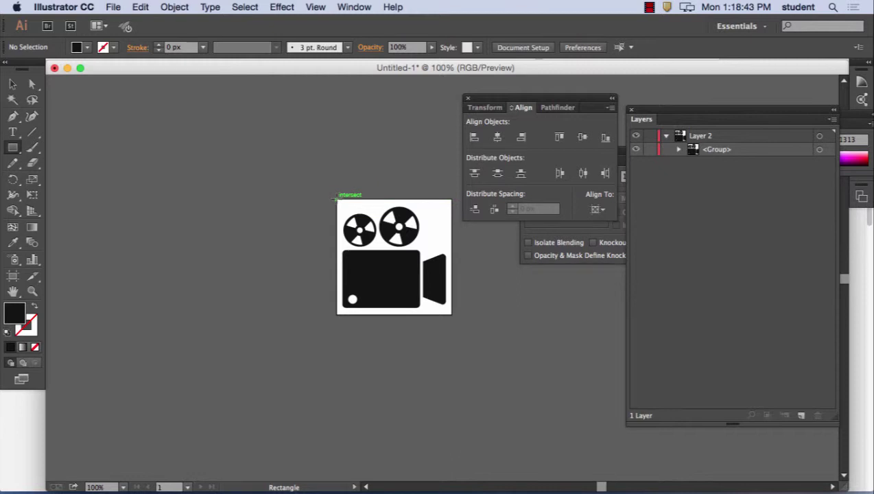
pyautogui.moveTo(336, 199); pyautogui.dragTo(452, 214)
pyautogui.doubleClick(15, 313)
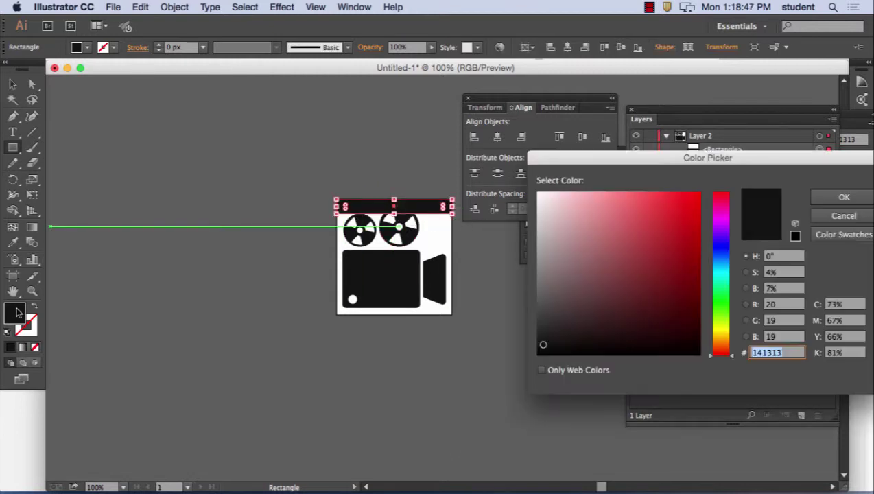
pyautogui.moveTo(682, 208); pyautogui.dragTo(692, 197)
pyautogui.click(844, 196)
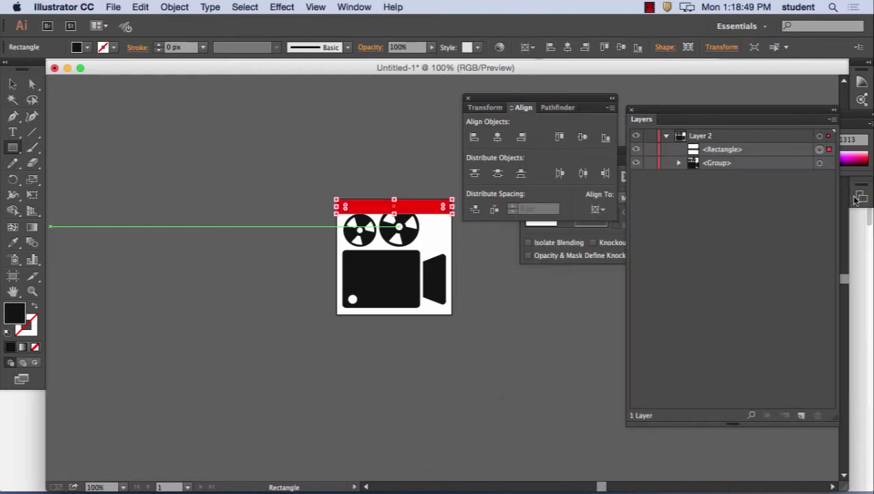
# - Add yellow and green copies of the strip stacked directly below it
pyautogui.click(12, 84)
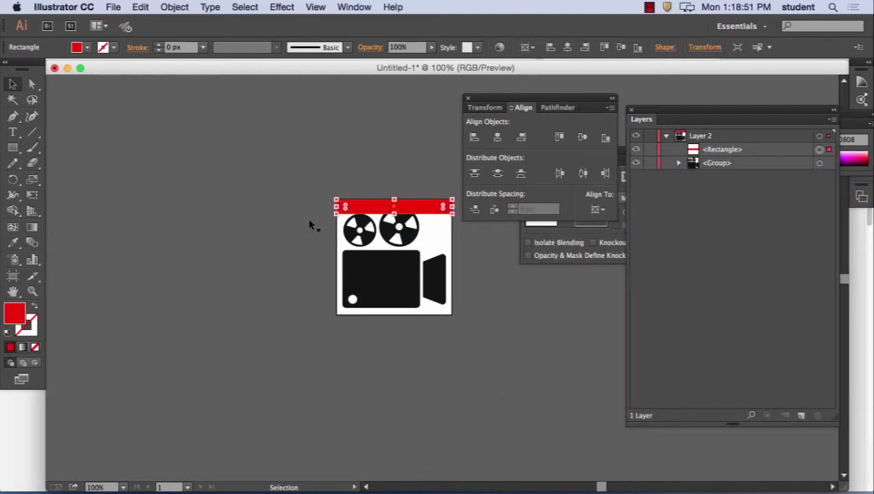
pyautogui.moveTo(424, 211); pyautogui.dragTo(422, 226)
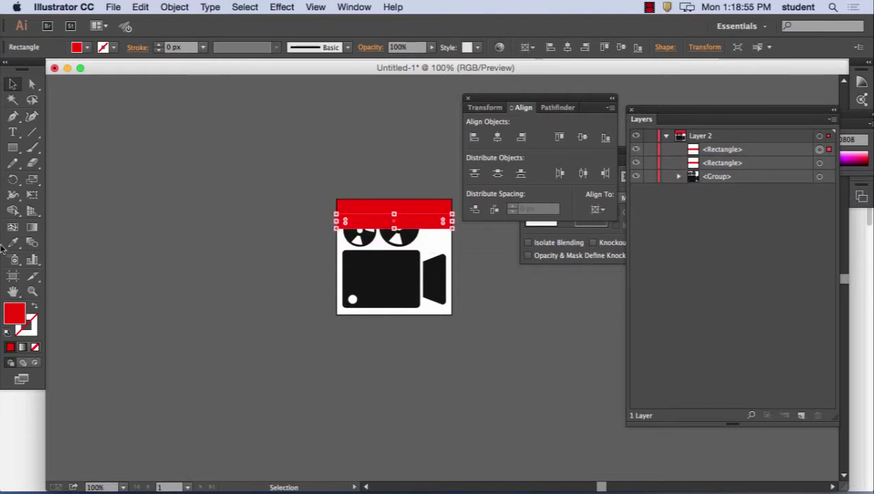
pyautogui.doubleClick(30, 317)
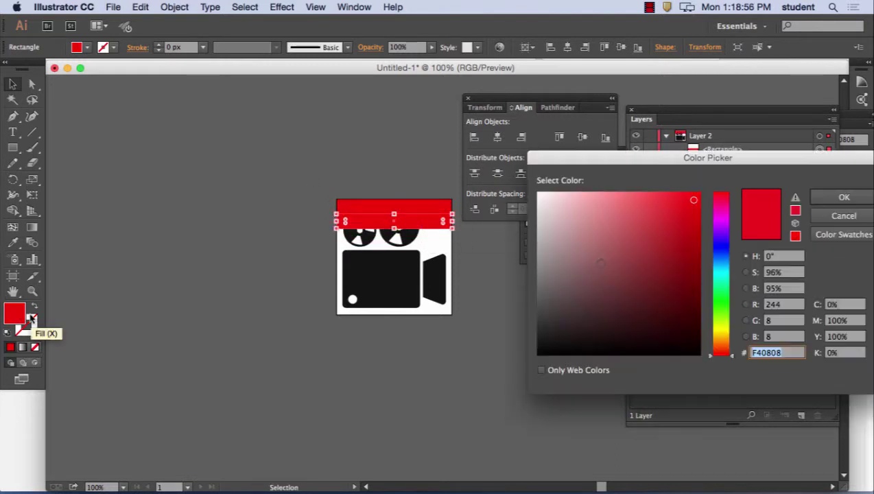
pyautogui.click(720, 332)
pyautogui.click(844, 197)
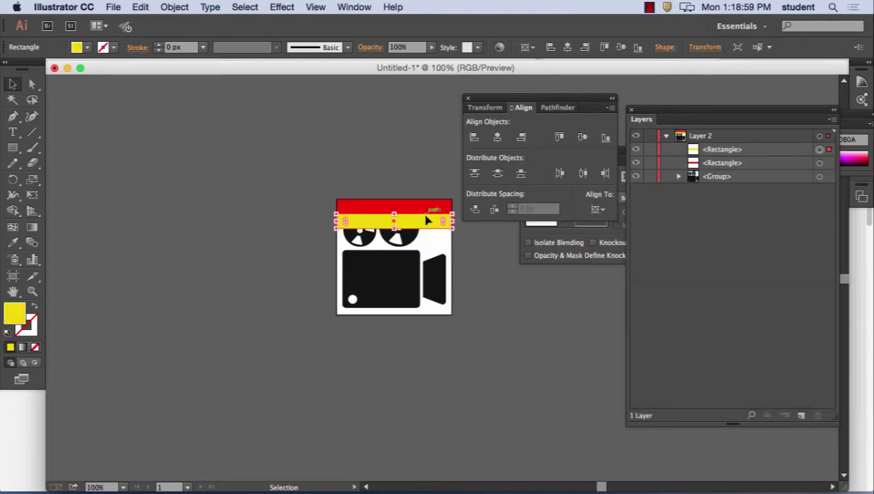
pyautogui.moveTo(426, 228); pyautogui.dragTo(377, 242)
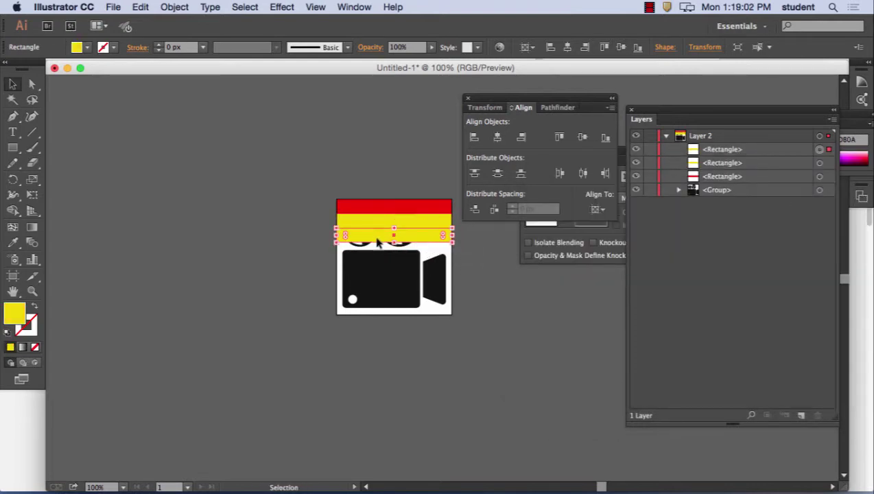
pyautogui.doubleClick(15, 315)
pyautogui.click(717, 302)
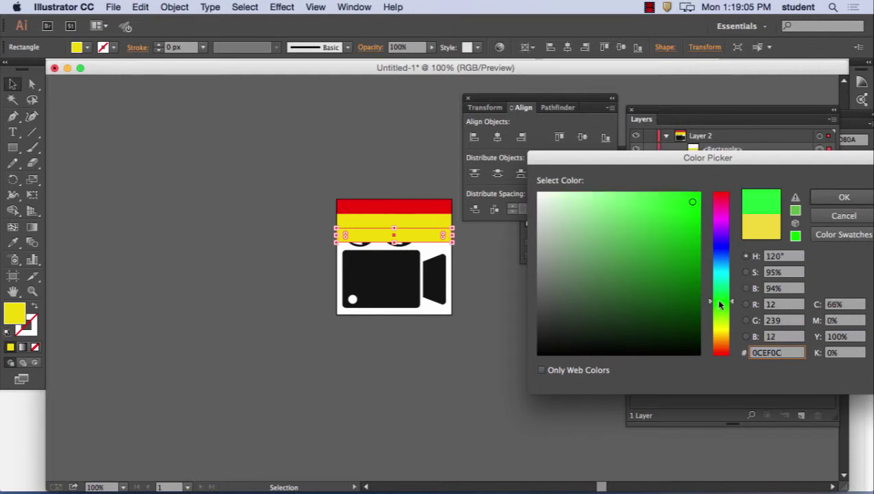
pyautogui.click(844, 197)
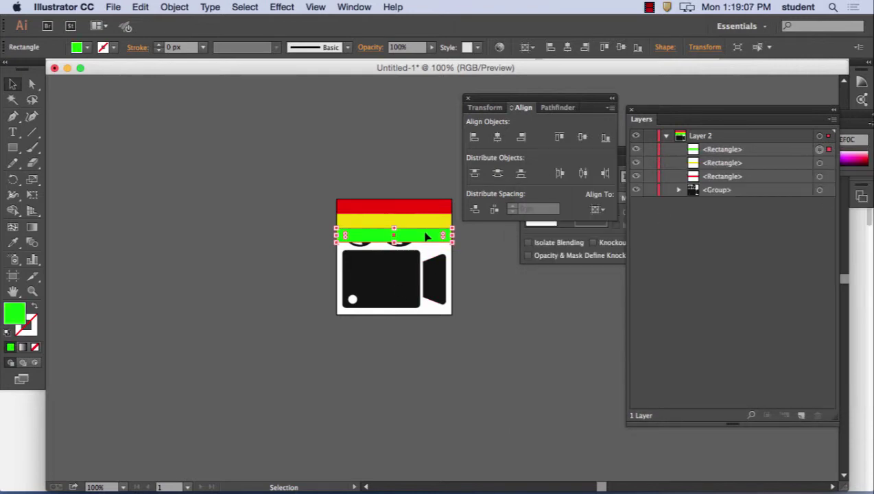
# - Add cyan, blue and magenta strips below, then select all stripes with the icon
pyautogui.moveTo(426, 236); pyautogui.dragTo(431, 243)
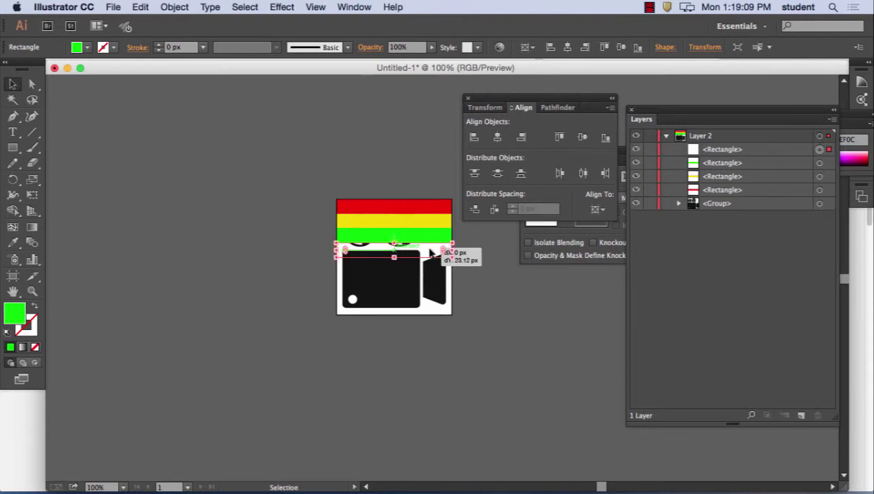
pyautogui.doubleClick(15, 313)
pyautogui.click(721, 274)
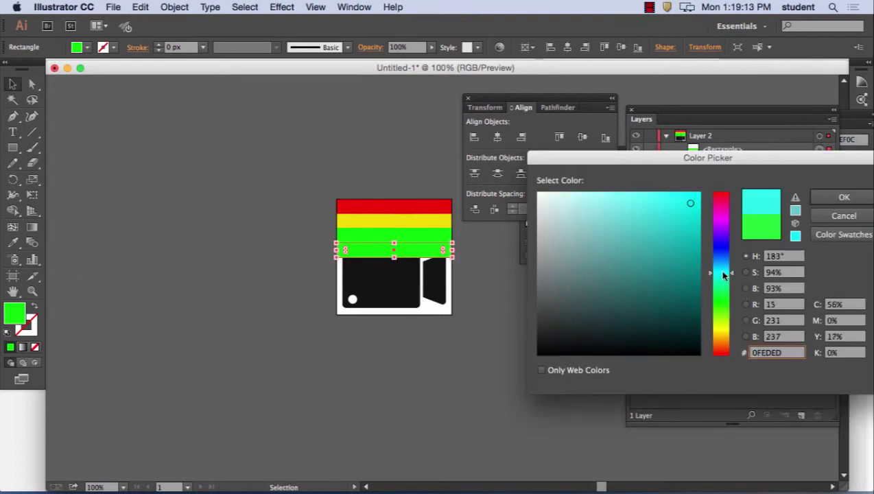
pyautogui.click(842, 198)
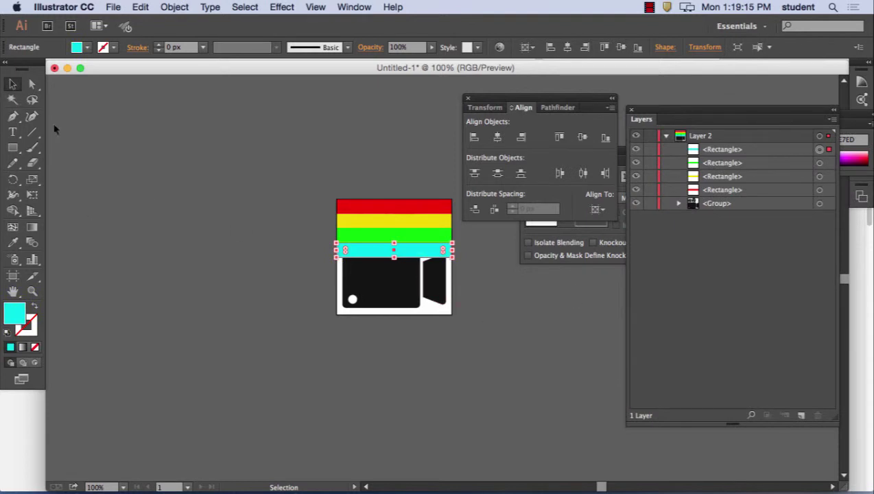
pyautogui.moveTo(415, 256); pyautogui.dragTo(412, 268)
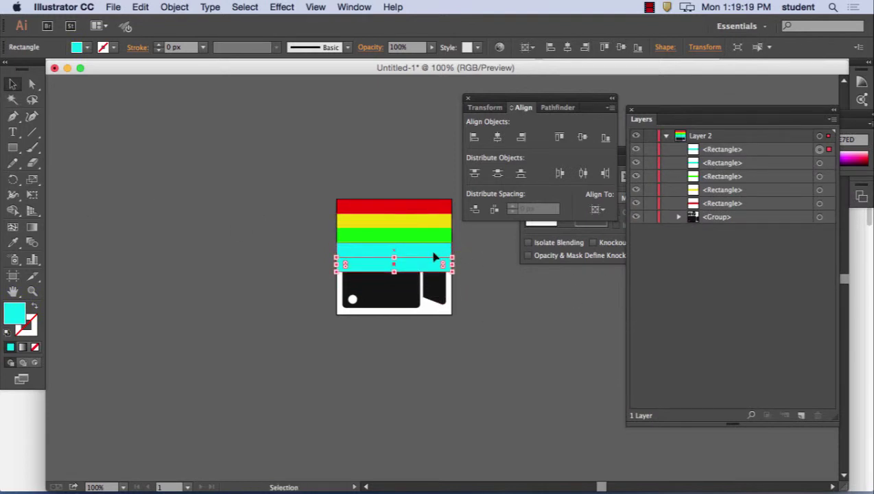
pyautogui.doubleClick(17, 321)
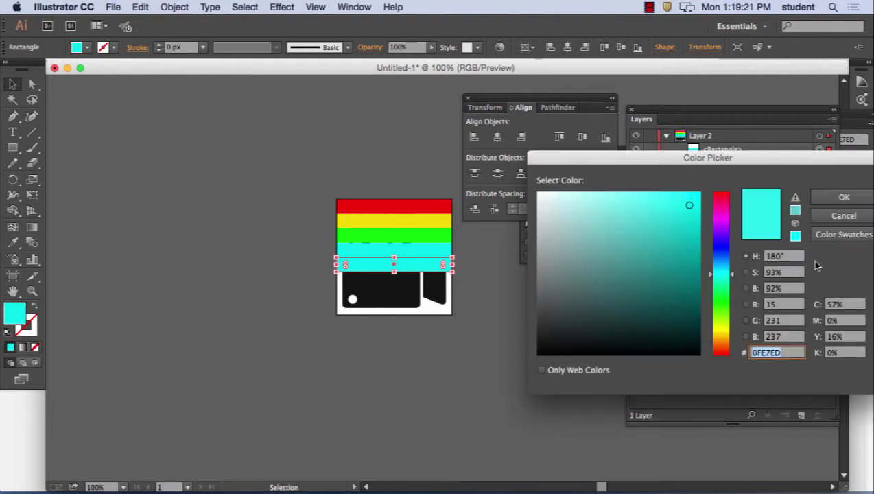
pyautogui.click(725, 253)
pyautogui.click(842, 196)
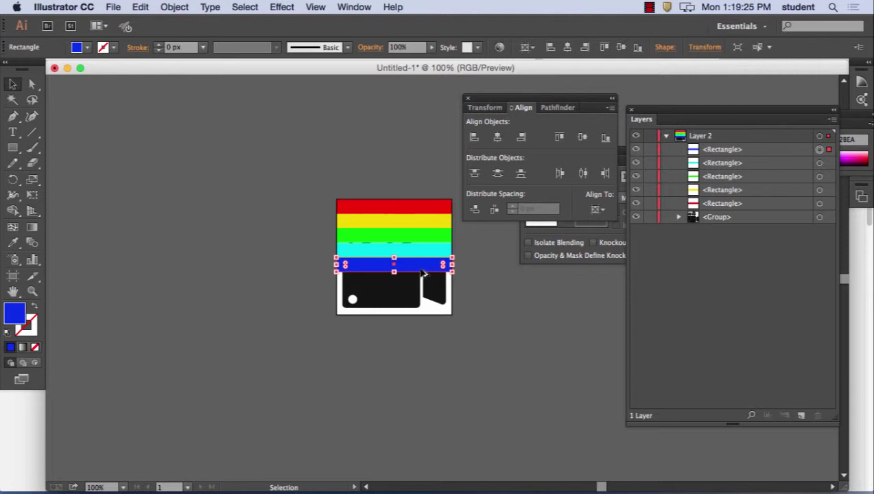
pyautogui.moveTo(421, 268); pyautogui.dragTo(419, 284)
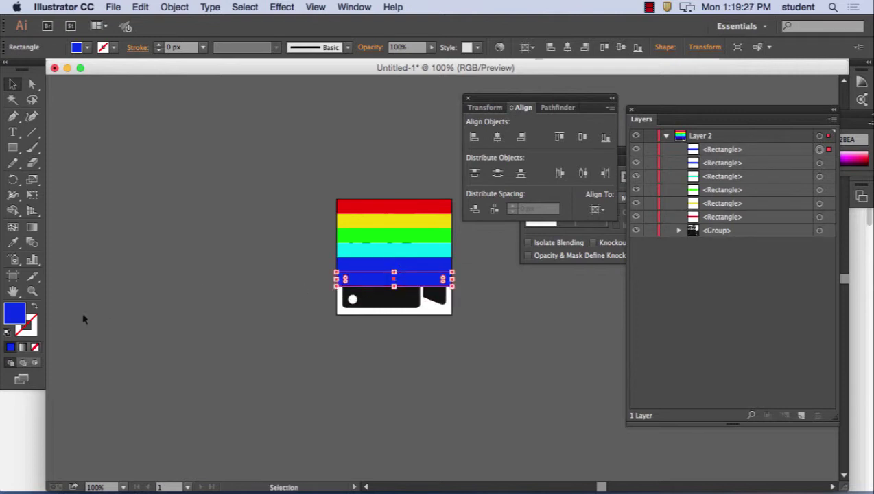
pyautogui.doubleClick(10, 317)
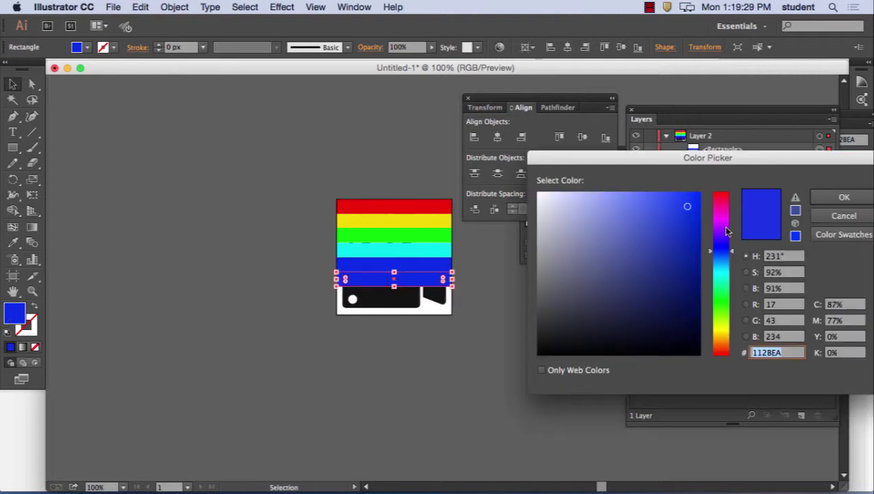
pyautogui.click(720, 220)
pyautogui.click(858, 199)
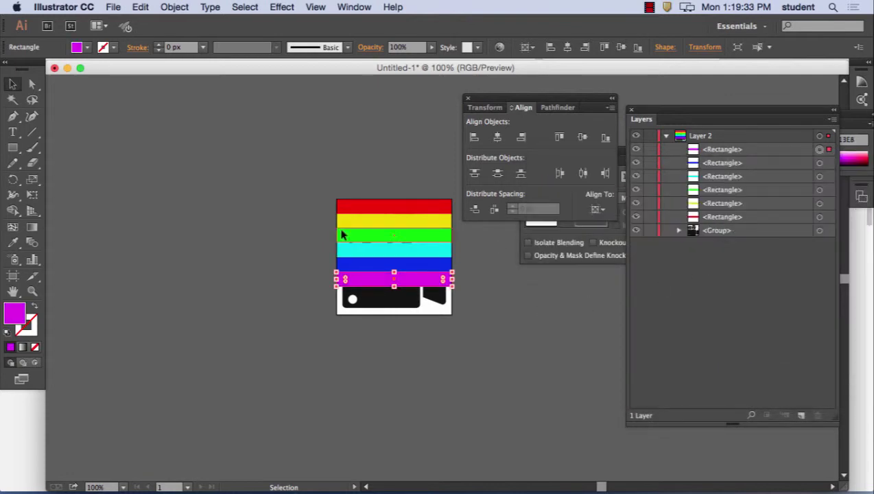
pyautogui.moveTo(293, 181); pyautogui.dragTo(502, 292)
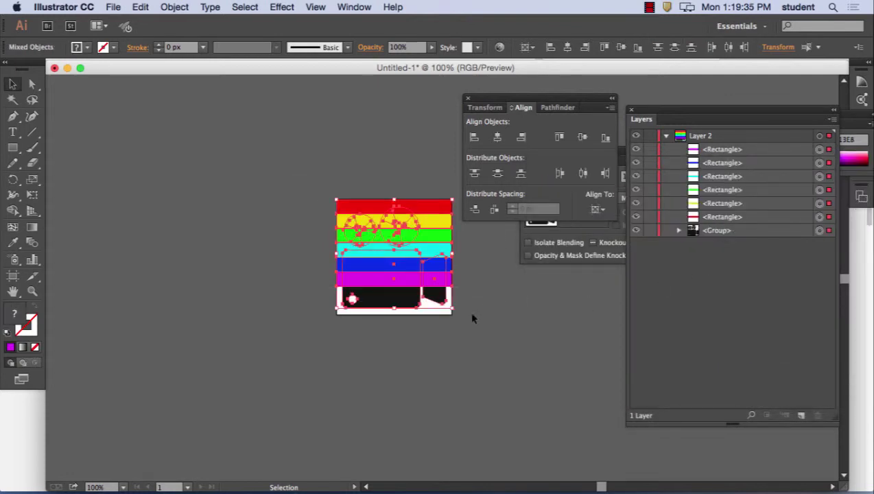
# - Stretch the six rainbow stripes over the artboard's bottom and send them behind the camera icon
pyautogui.keyDown('shift'); pyautogui.click(403, 301); pyautogui.keyUp('shift')
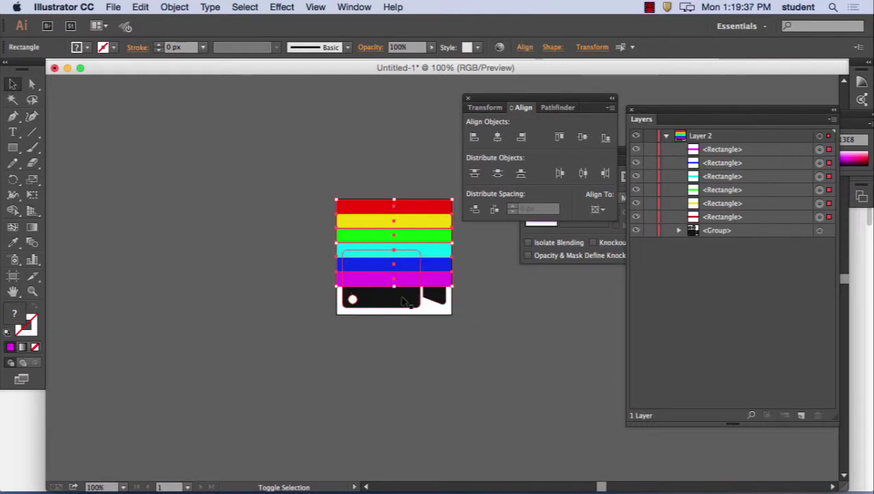
pyautogui.moveTo(394, 285); pyautogui.dragTo(395, 315)
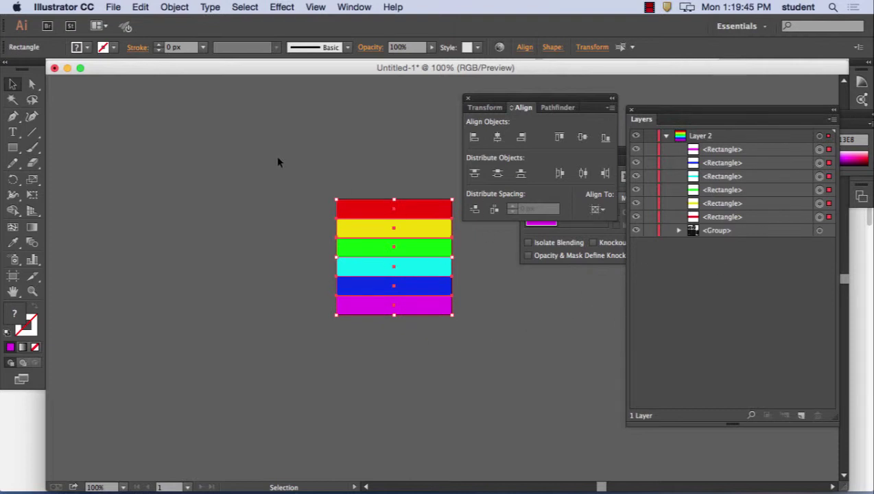
pyautogui.click(173, 6)
pyautogui.moveTo(176, 35)
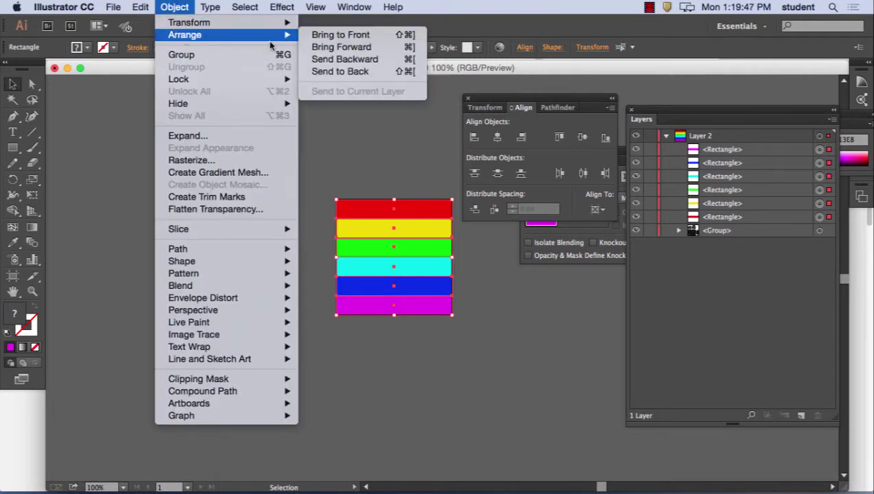
pyautogui.click(329, 71)
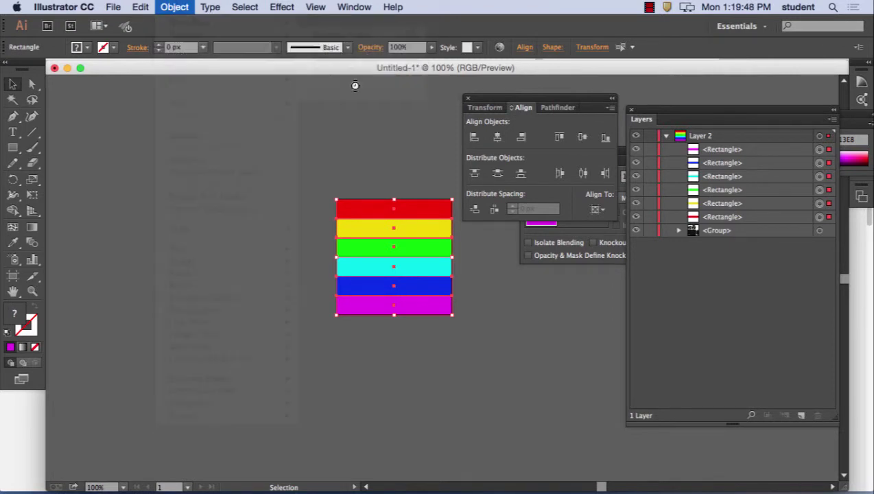
pyautogui.click(388, 147)
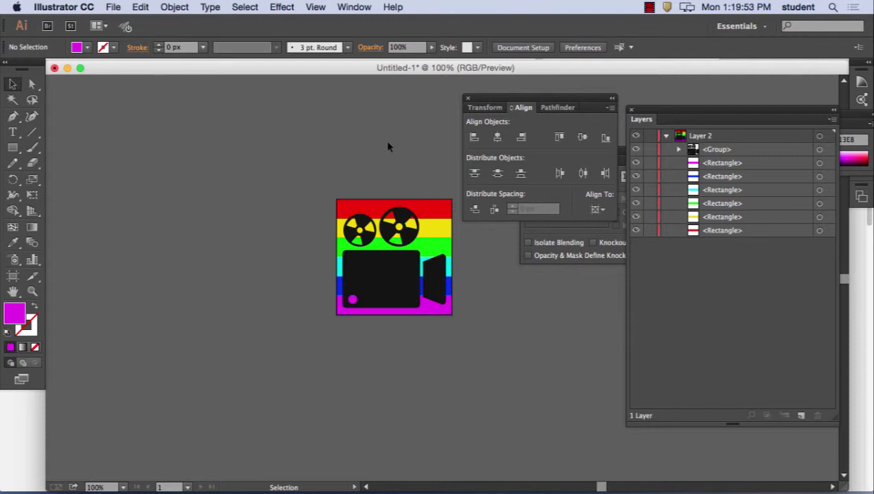
pyautogui.click(720, 151)
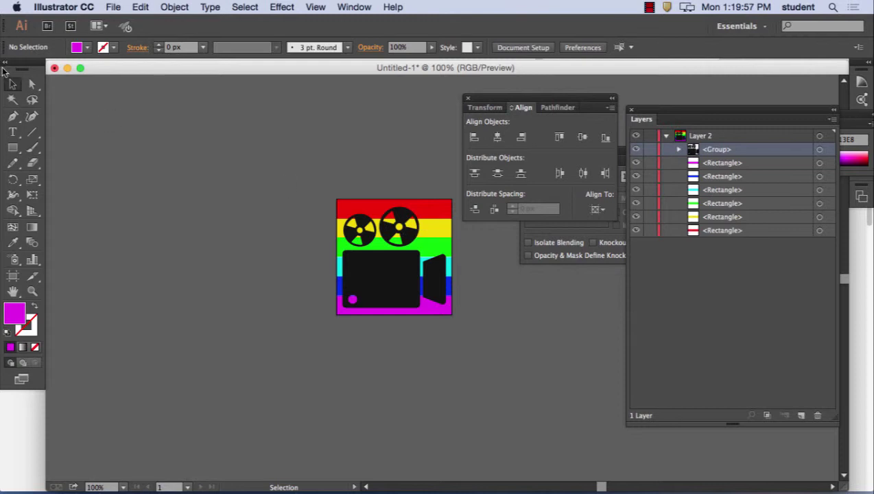
# - Fill the camera icon group with pure white (FFFFFF)
pyautogui.click(387, 266)
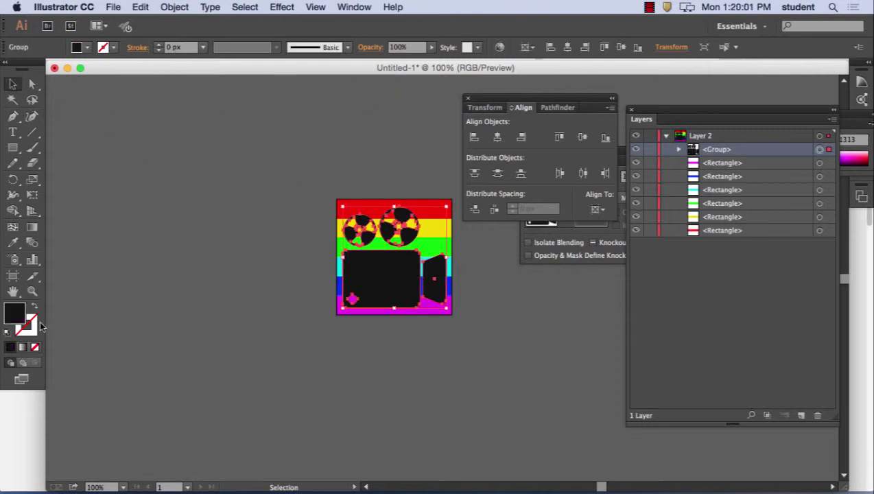
pyautogui.doubleClick(15, 313)
pyautogui.moveTo(574, 220); pyautogui.dragTo(538, 194)
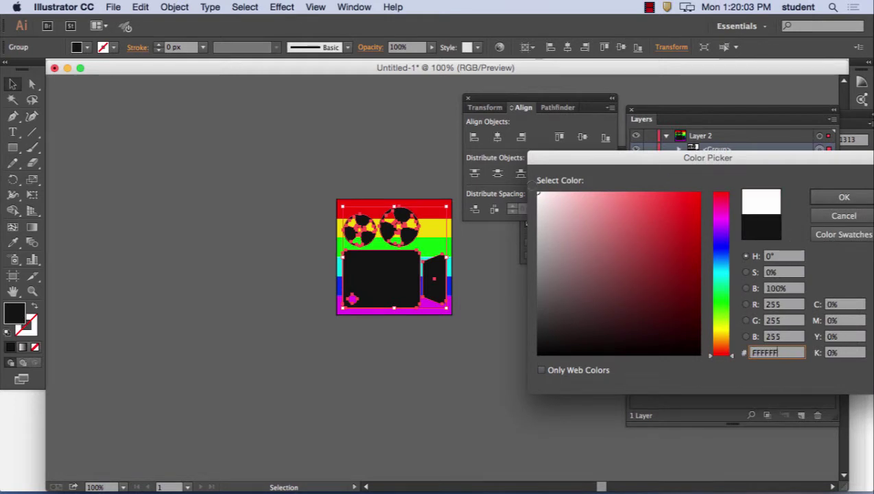
pyautogui.click(860, 199)
pyautogui.click(314, 121)
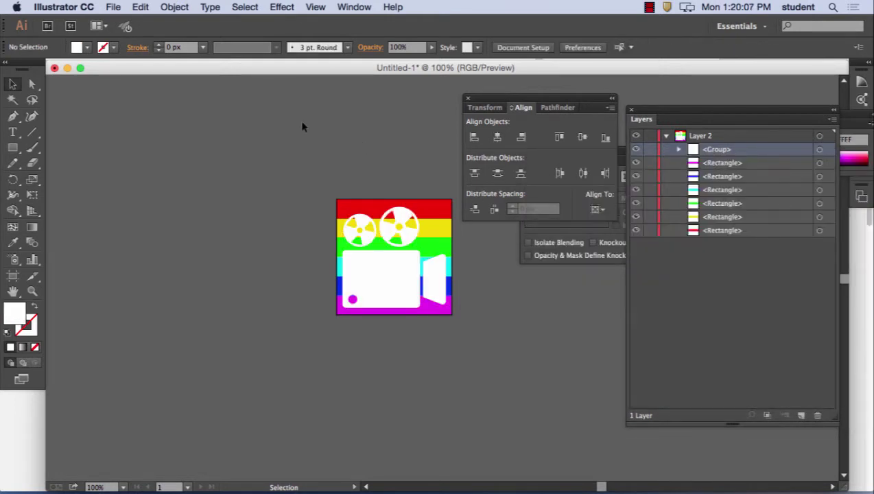
# - Give the camera icon a near-black 3 pt outline
pyautogui.click(400, 277)
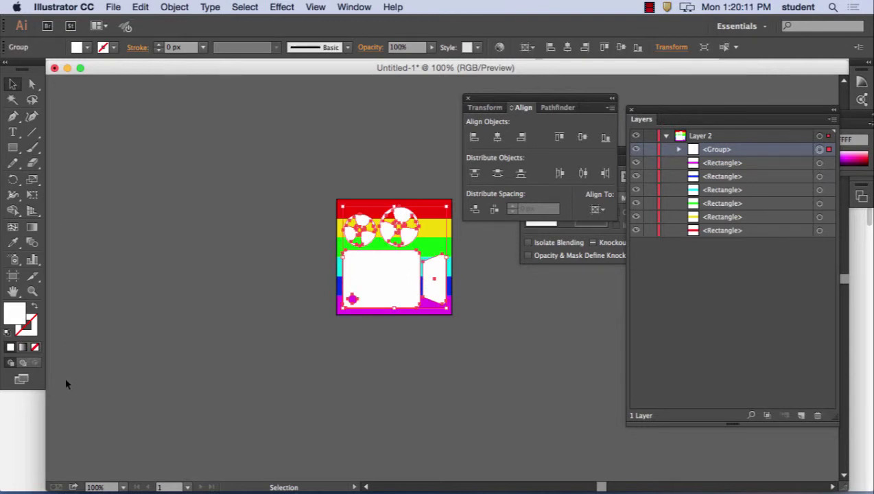
pyautogui.doubleClick(28, 328)
pyautogui.moveTo(611, 329); pyautogui.dragTo(538, 352)
pyautogui.click(844, 197)
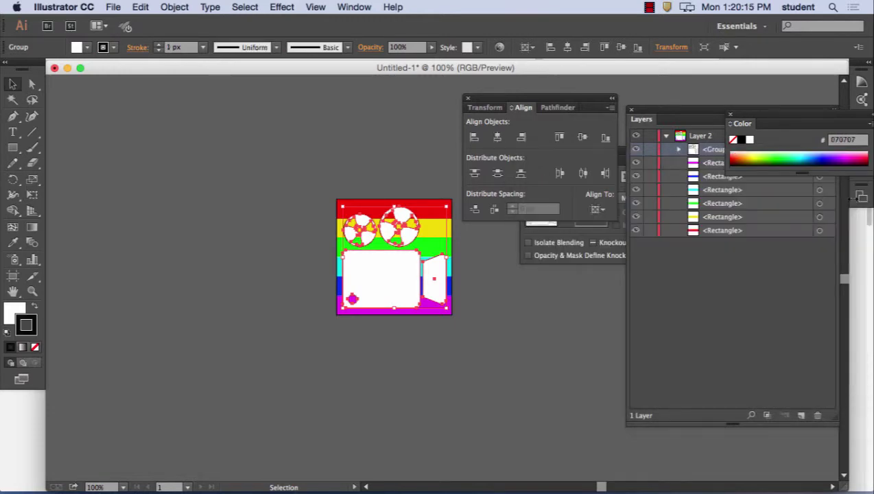
pyautogui.click(203, 47)
pyautogui.click(219, 132)
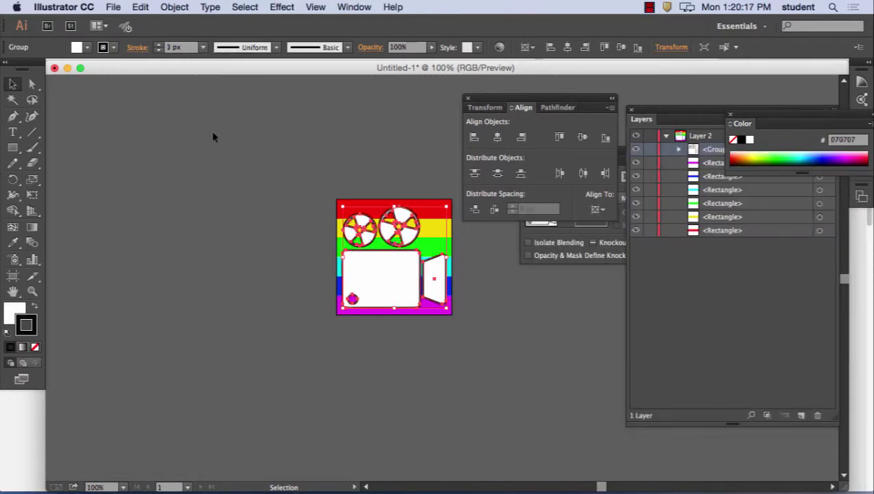
pyautogui.click(274, 140)
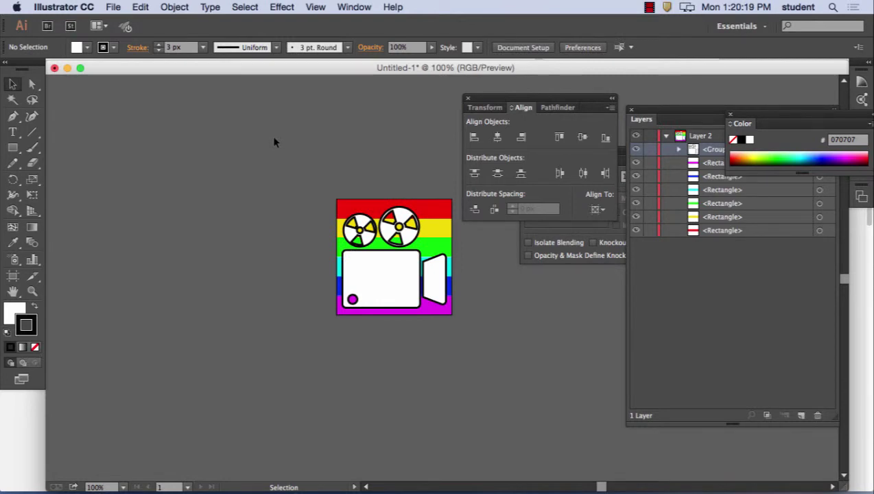
# - Set the camera icon's stroke to None, leaving the white fill active
pyautogui.click(369, 273)
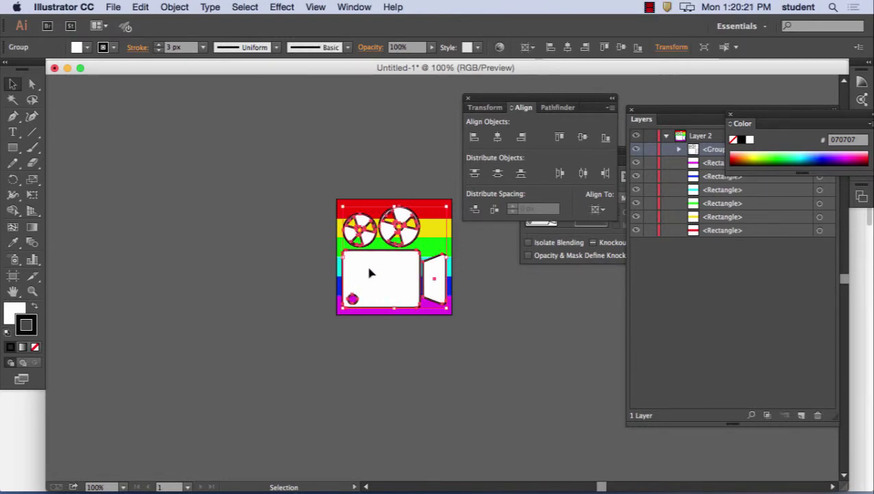
pyautogui.click(35, 347)
pyautogui.click(16, 313)
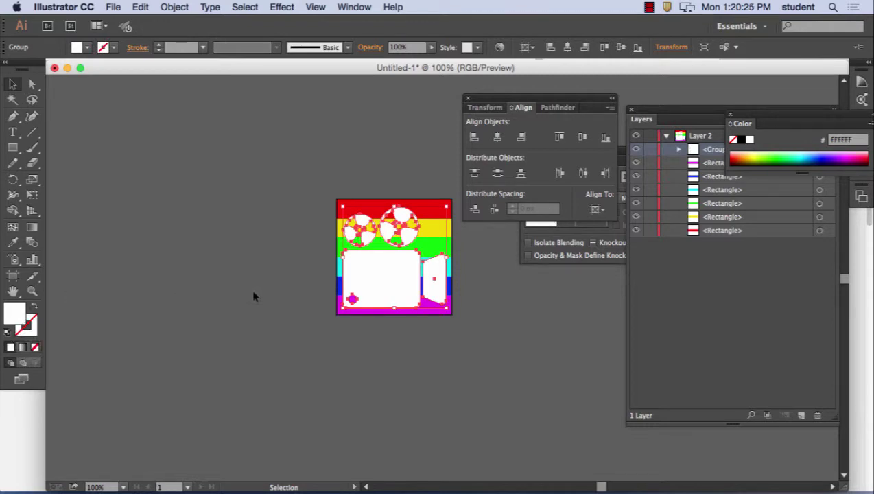
# - Apply an Effect > Stylize > Drop Shadow to the camera icon, previewing it first
pyautogui.click(289, 8)
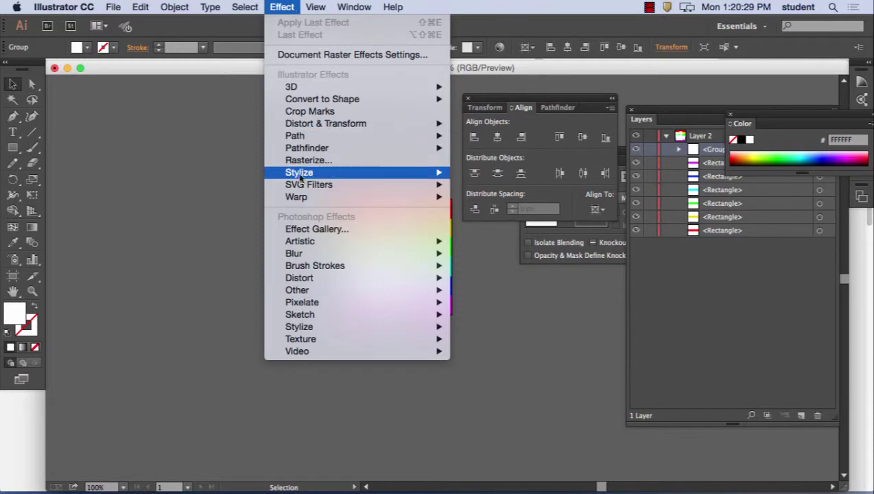
pyautogui.moveTo(301, 175)
pyautogui.click(495, 173)
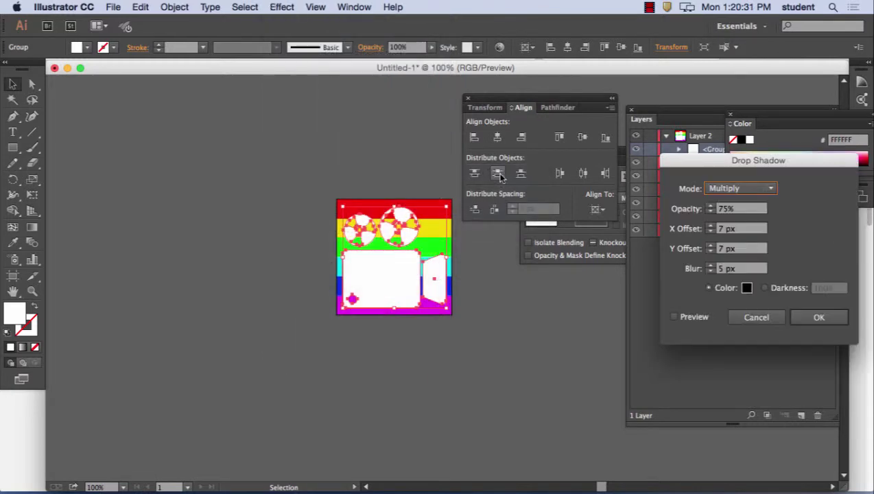
pyautogui.click(674, 317)
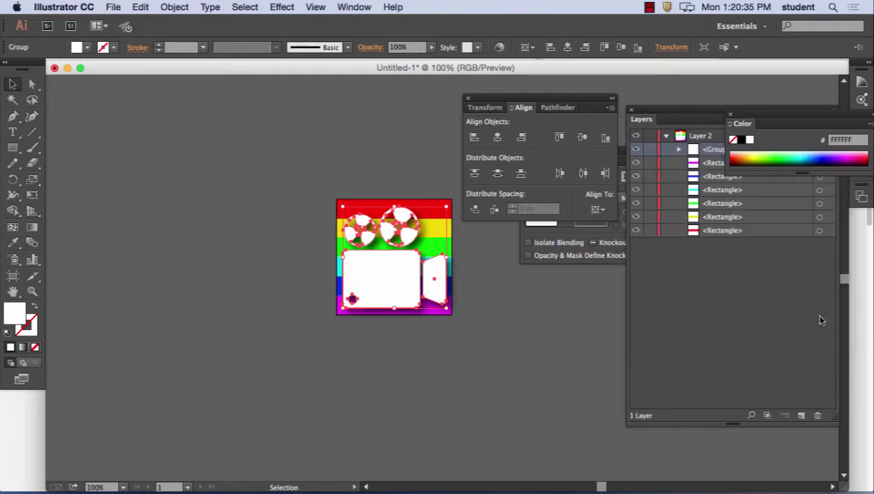
pyautogui.click(818, 318)
pyautogui.click(521, 319)
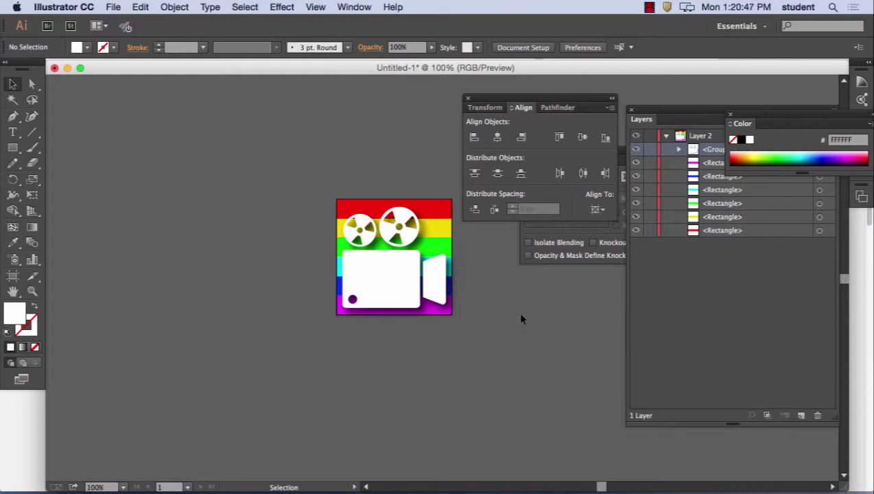
# - Reselect the camera group and browse the Effect menu, closing it without changes
pyautogui.click(369, 285)
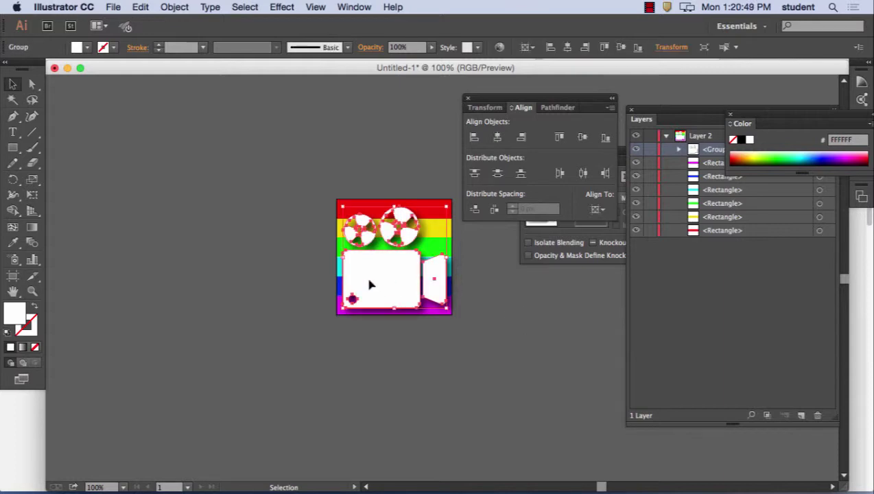
pyautogui.click(283, 6)
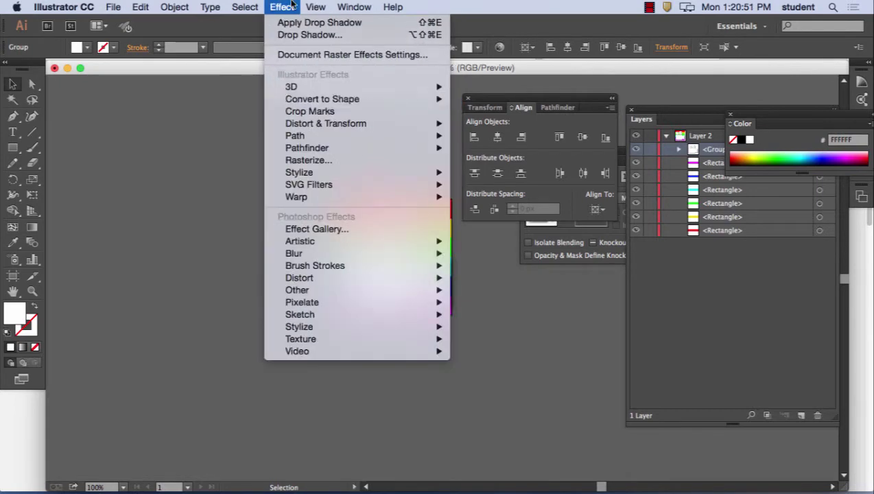
pyautogui.moveTo(348, 173)
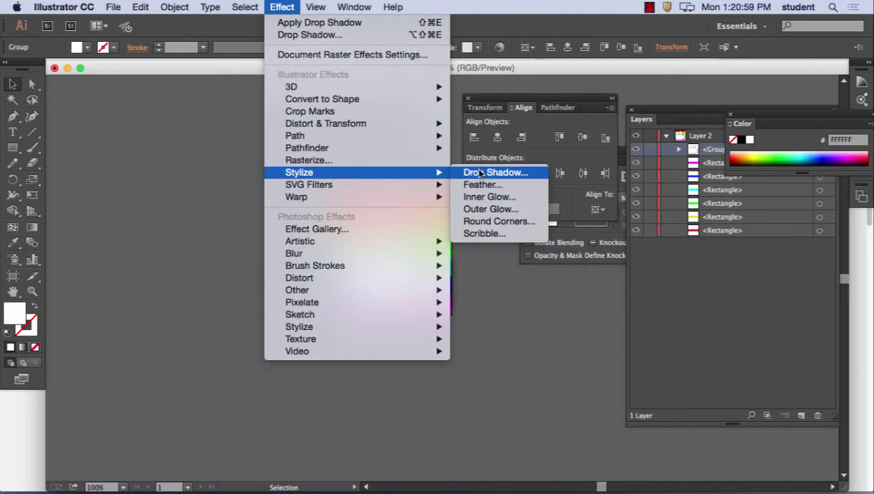
pyautogui.click(517, 294)
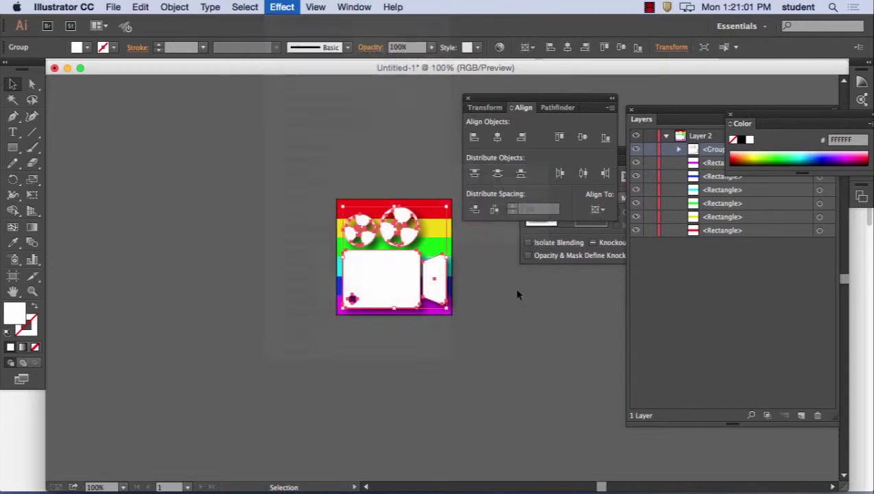
pyautogui.click(536, 295)
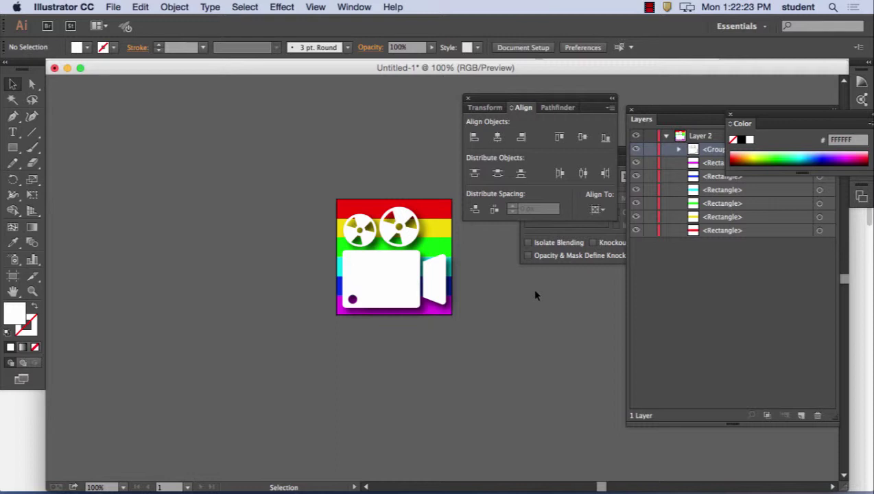
# - Type the caption '180 x 180' and position it centred beneath the rainbow camera icon
pyautogui.press('space')
pyautogui.moveTo(314, 170); pyautogui.dragTo(186, 107)
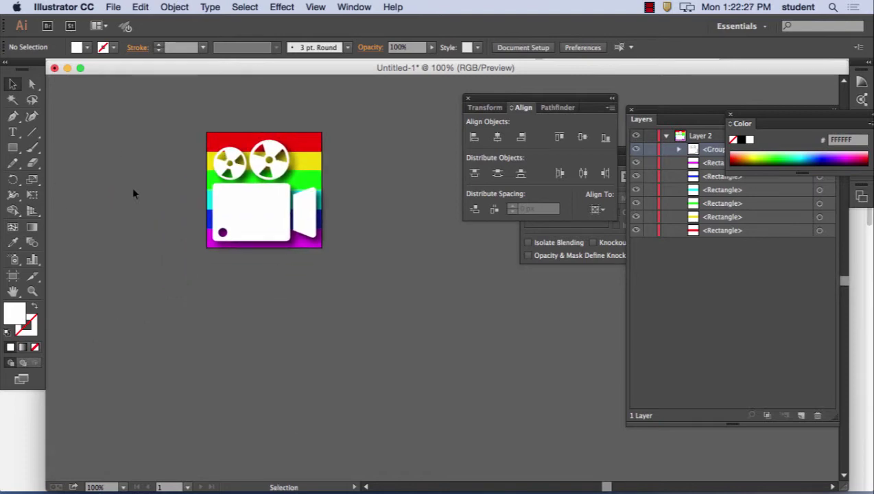
pyautogui.click(13, 132)
pyautogui.click(226, 267)
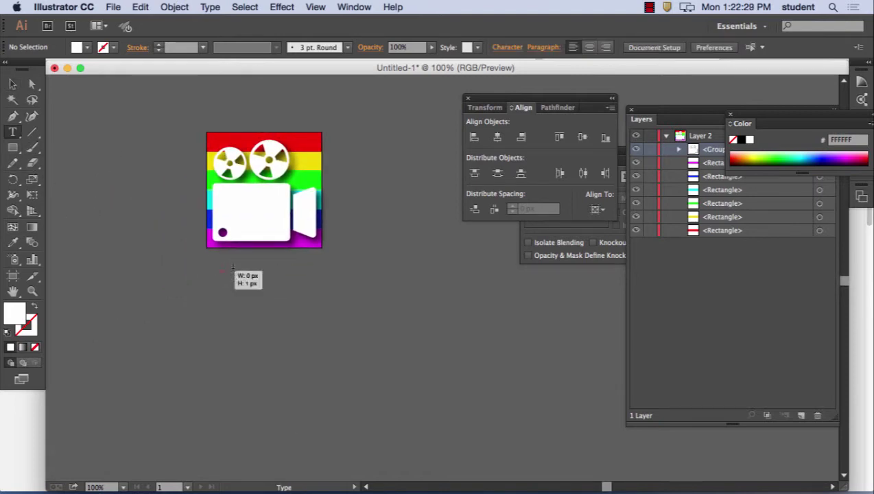
pyautogui.write('180')
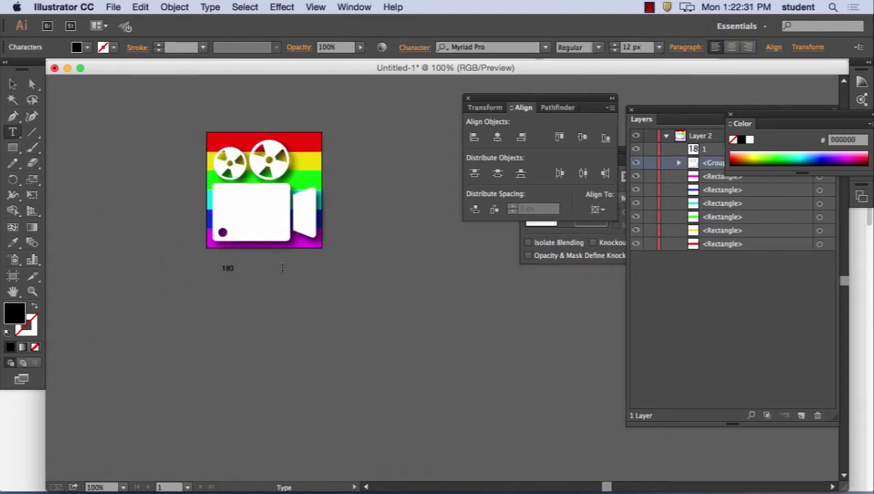
pyautogui.write(' x 180')
pyautogui.click(13, 83)
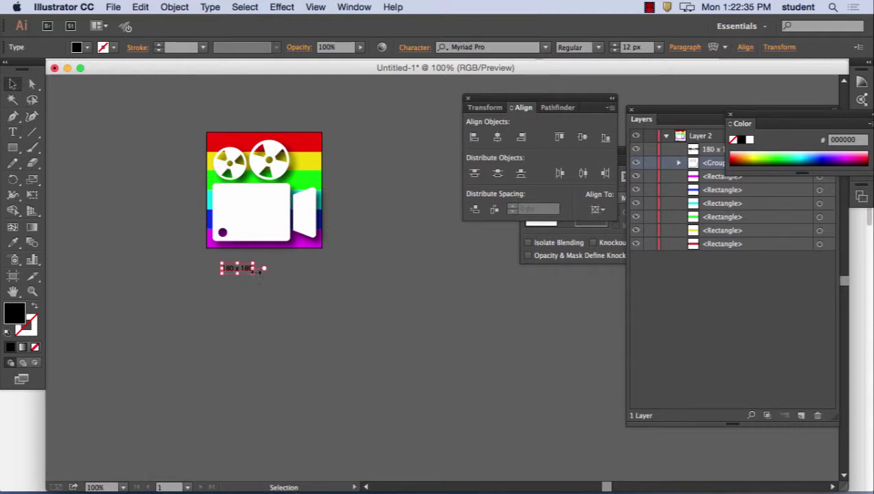
pyautogui.moveTo(245, 272); pyautogui.dragTo(266, 255)
pyautogui.click(346, 336)
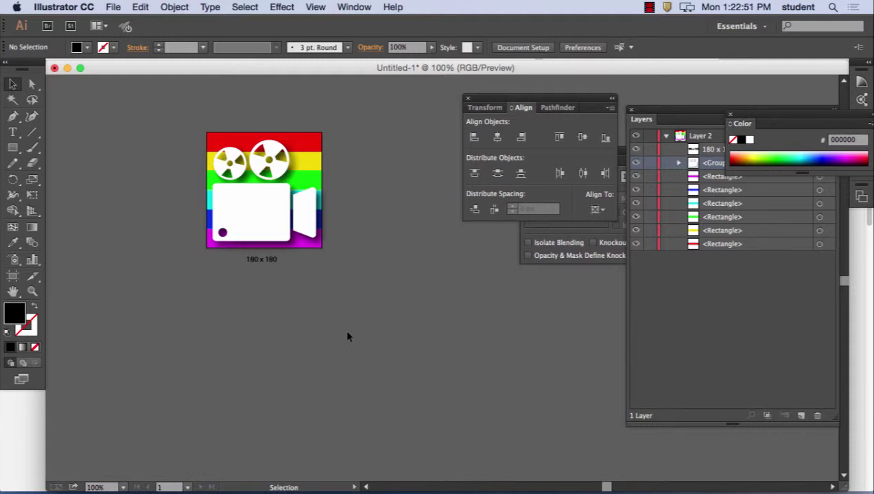
# - Show the Artboards panel from the Window menu as a floating panel and move the Align panel aside
pyautogui.click(347, 6)
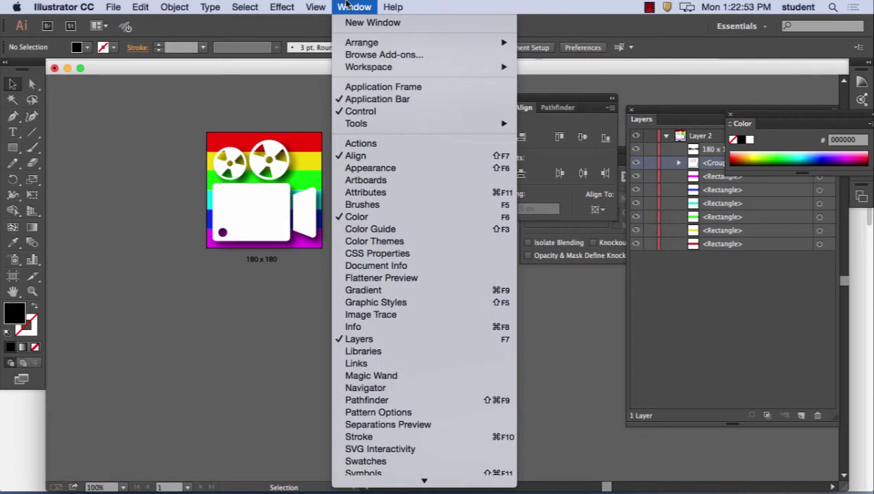
pyautogui.click(366, 181)
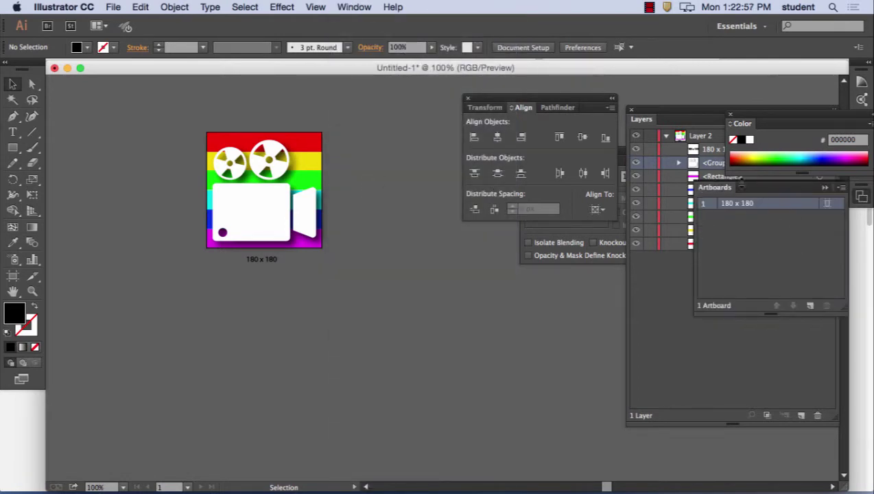
pyautogui.moveTo(714, 188); pyautogui.dragTo(426, 128)
pyautogui.moveTo(522, 104); pyautogui.dragTo(768, 99)
pyautogui.press('super+Tab')
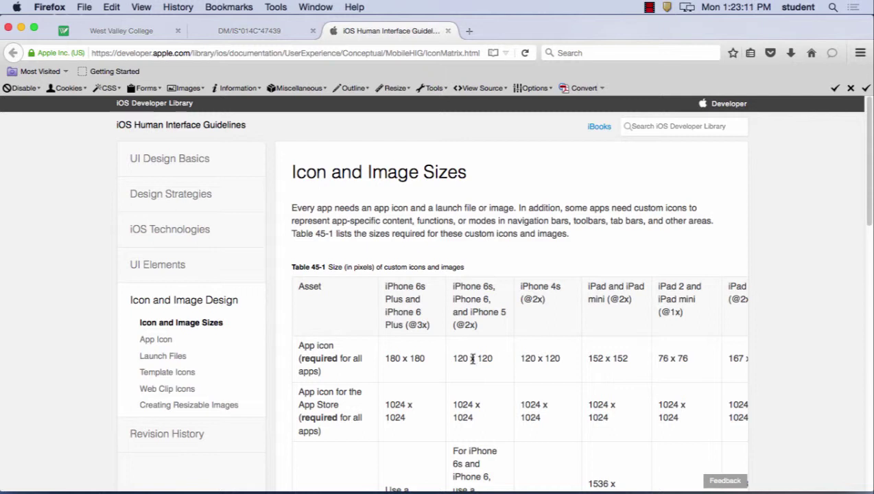
pyautogui.moveTo(412, 489)
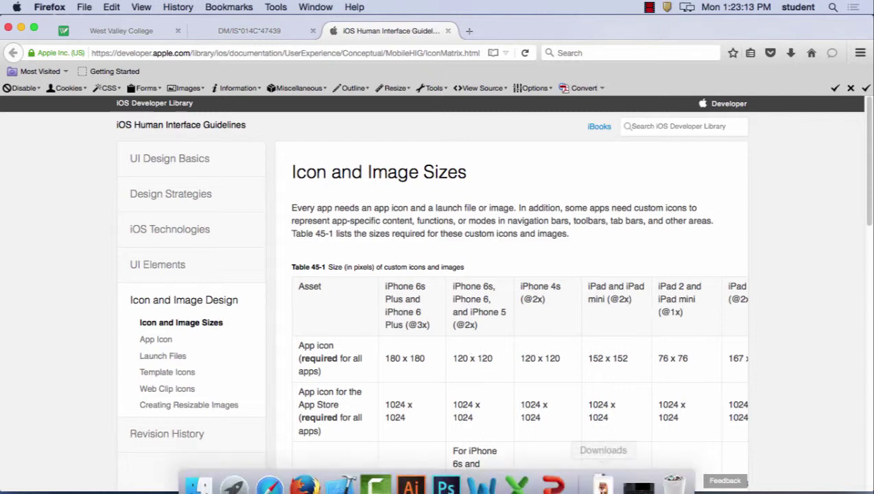
# - Add a new blank Artboard 2 from the Artboards panel menu after moving the Transparency panel aside
pyautogui.click(412, 479)
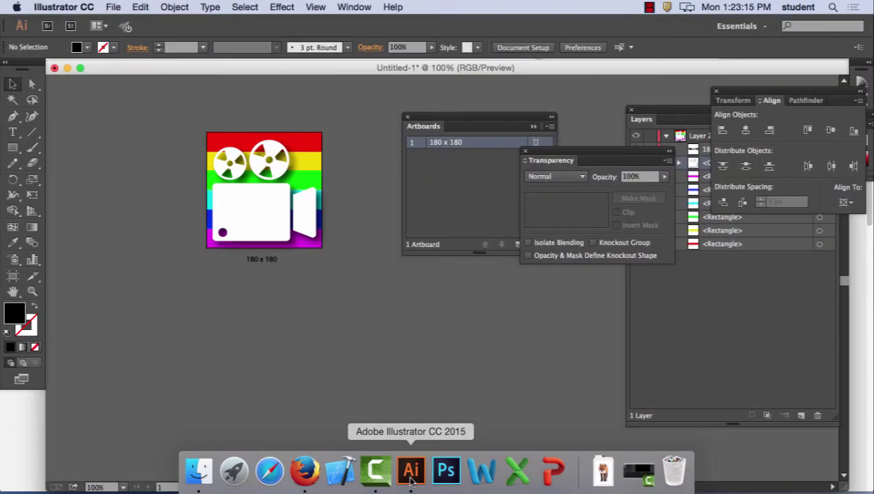
pyautogui.click(472, 173)
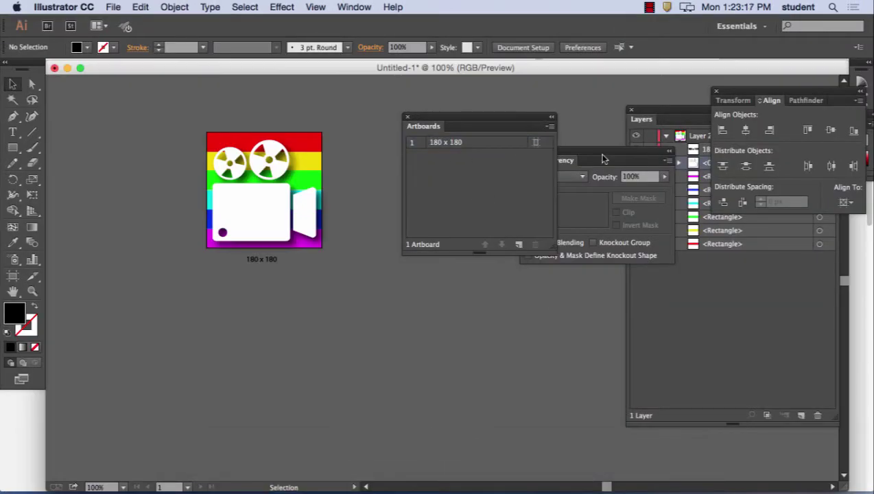
pyautogui.moveTo(598, 155); pyautogui.dragTo(755, 301)
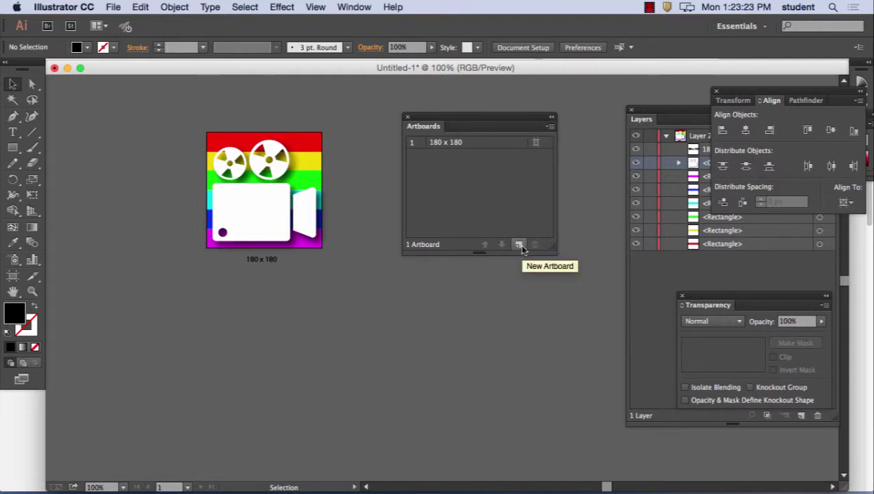
pyautogui.click(550, 126)
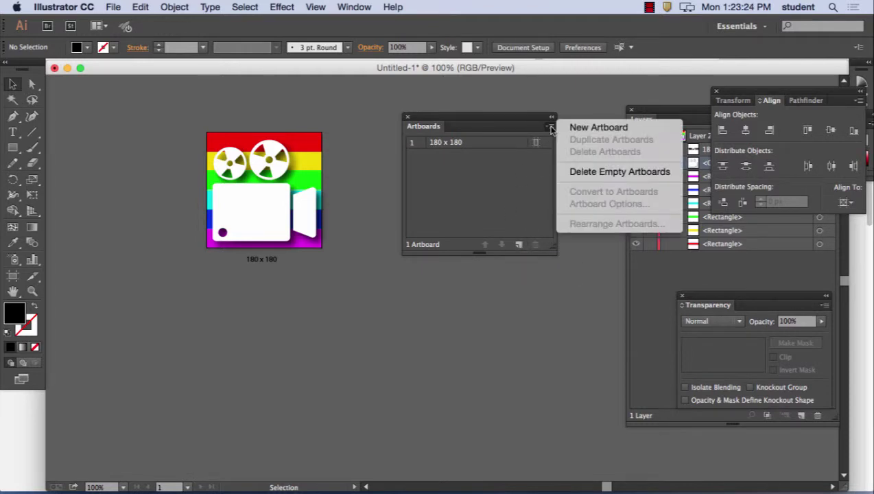
pyautogui.click(606, 128)
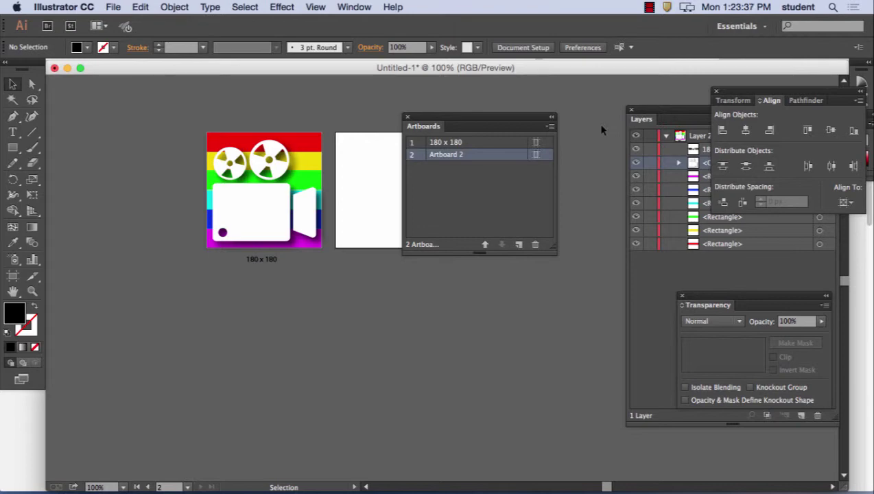
# - Set Artboard 2's width and height to 120 px in Artboard Options
pyautogui.doubleClick(13, 277)
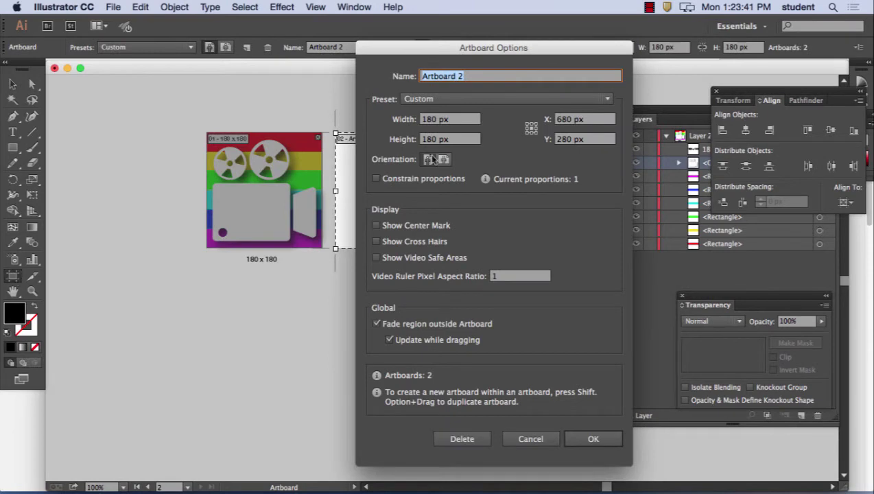
pyautogui.click(431, 120)
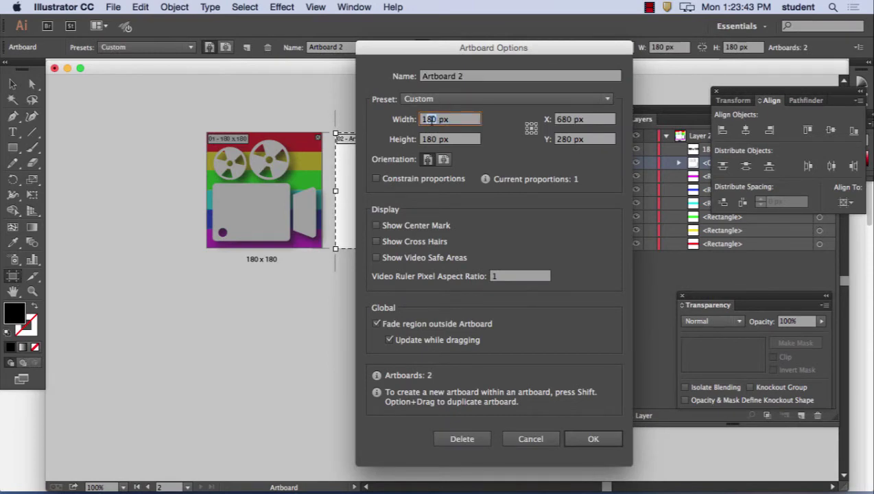
pyautogui.write('120')
pyautogui.doubleClick(438, 139)
pyautogui.write('120')
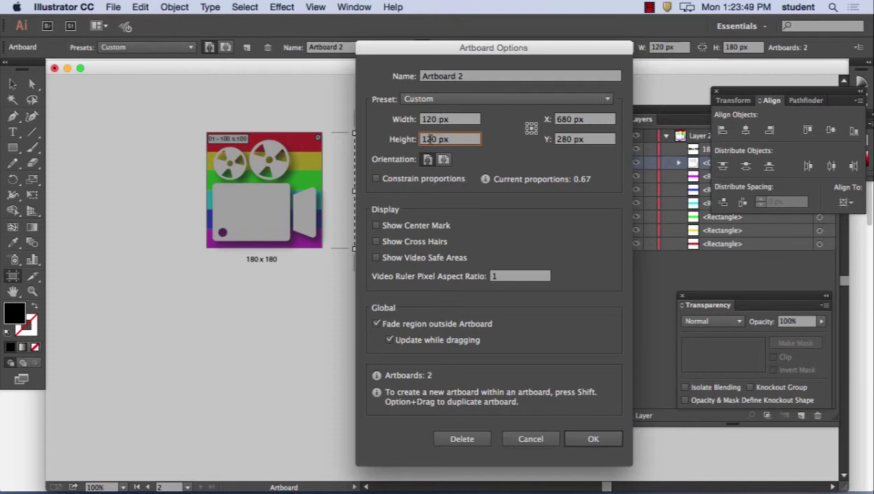
pyautogui.click(593, 440)
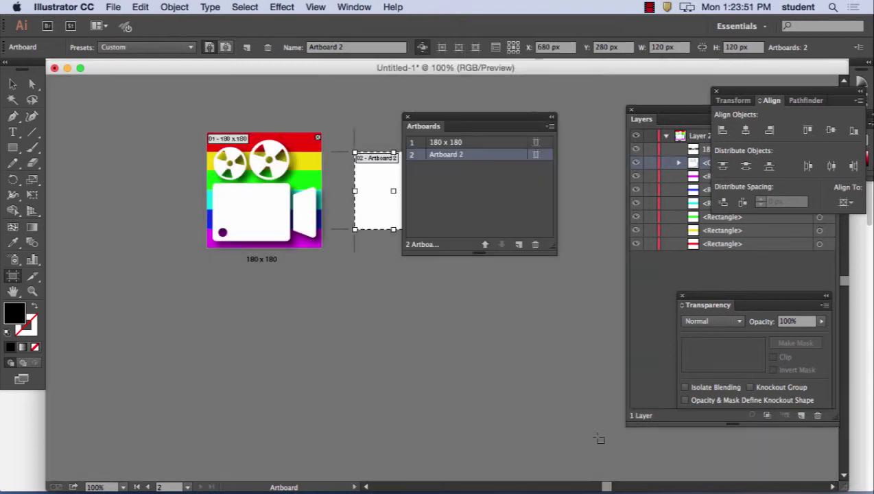
# - Marquee-select every part of the rainbow camera icon
pyautogui.moveTo(453, 115); pyautogui.dragTo(596, 114)
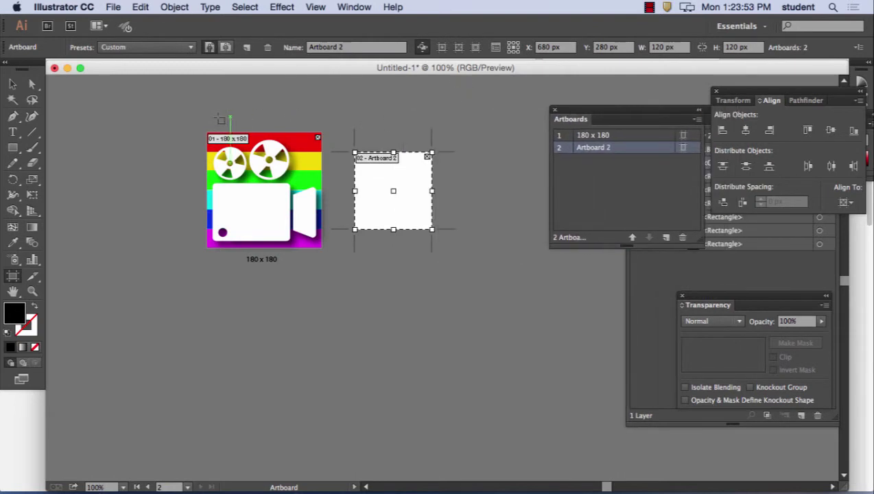
pyautogui.click(12, 83)
pyautogui.moveTo(184, 113); pyautogui.dragTo(336, 248)
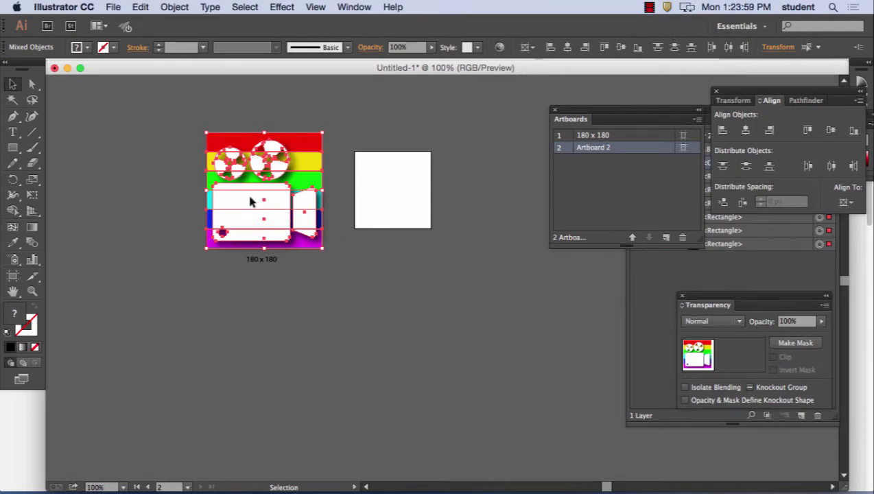
# - Alt-drag a full-size copy of the selected icon onto Artboard 2
pyautogui.moveTo(251, 202); pyautogui.dragTo(402, 220)
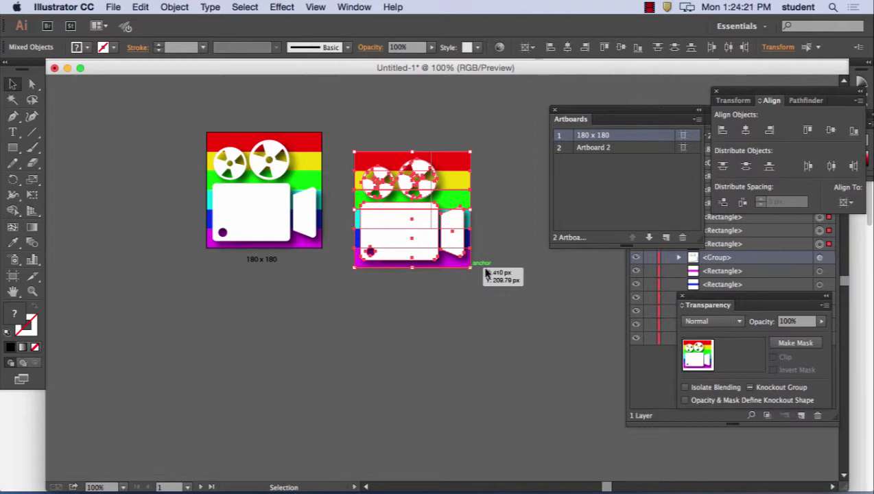
# - Scale the copied icon to 60% with corner scaling on and move it onto Artboard 2
pyautogui.doubleClick(31, 180)
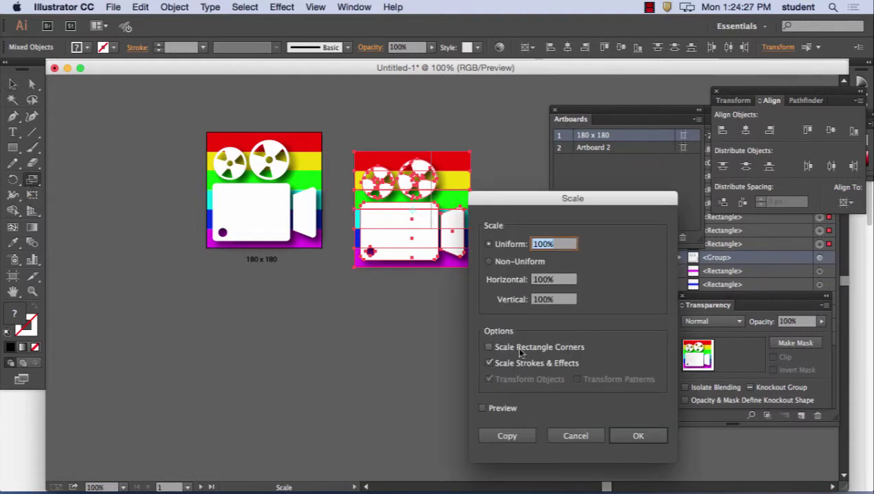
pyautogui.click(488, 346)
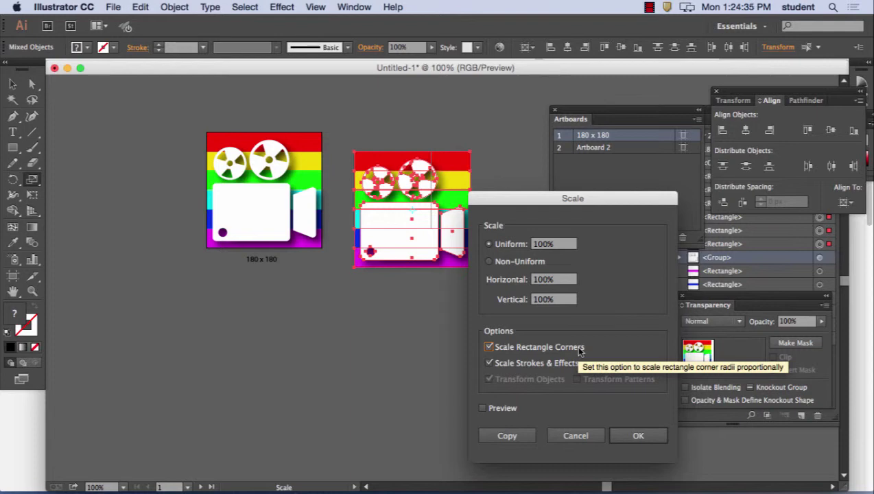
pyautogui.moveTo(542, 203); pyautogui.dragTo(585, 137)
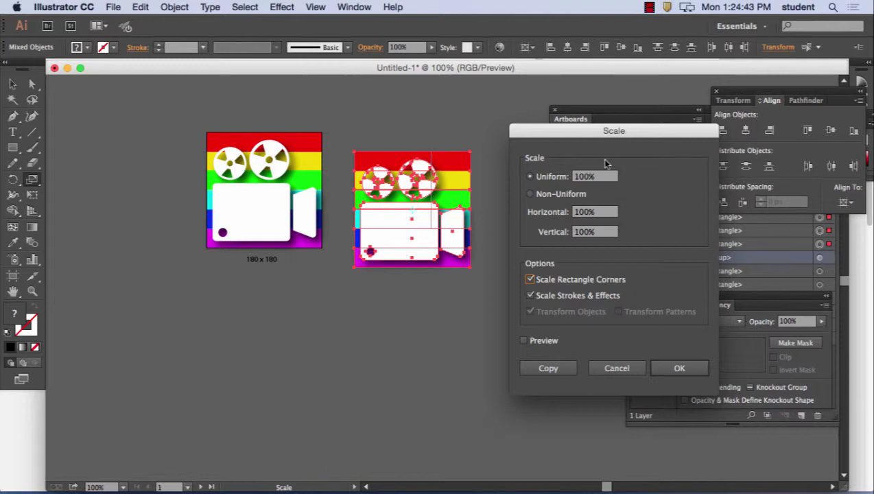
pyautogui.doubleClick(584, 176)
pyautogui.write('60')
pyautogui.click(524, 341)
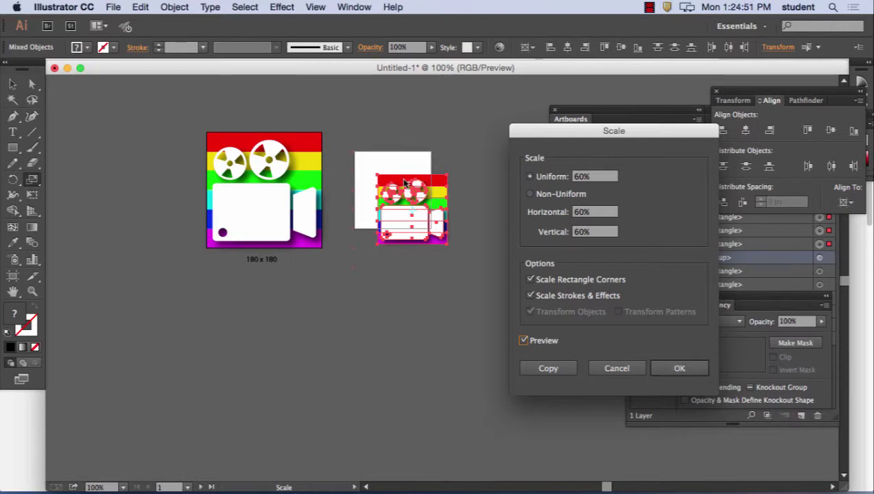
pyautogui.click(616, 369)
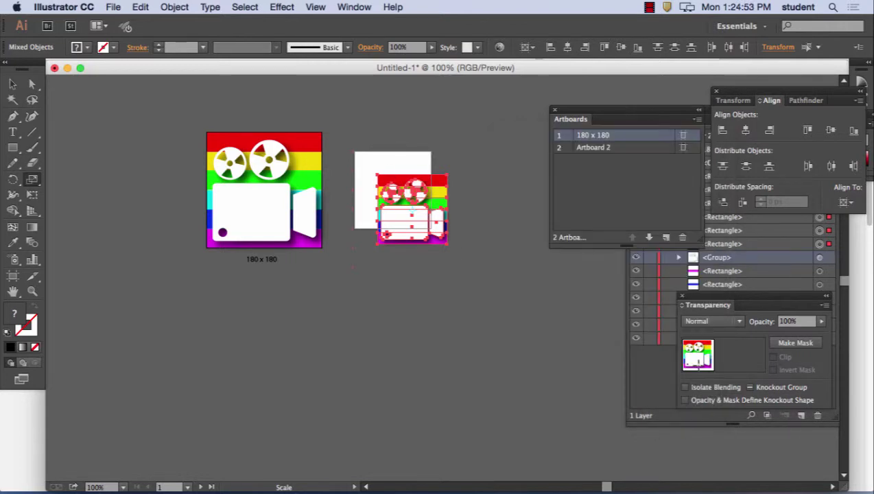
pyautogui.click(12, 83)
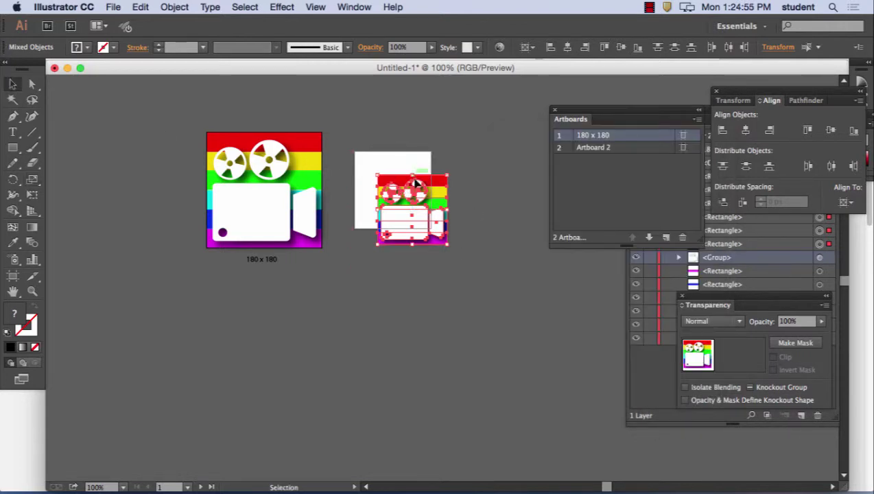
pyautogui.moveTo(420, 195); pyautogui.dragTo(396, 170)
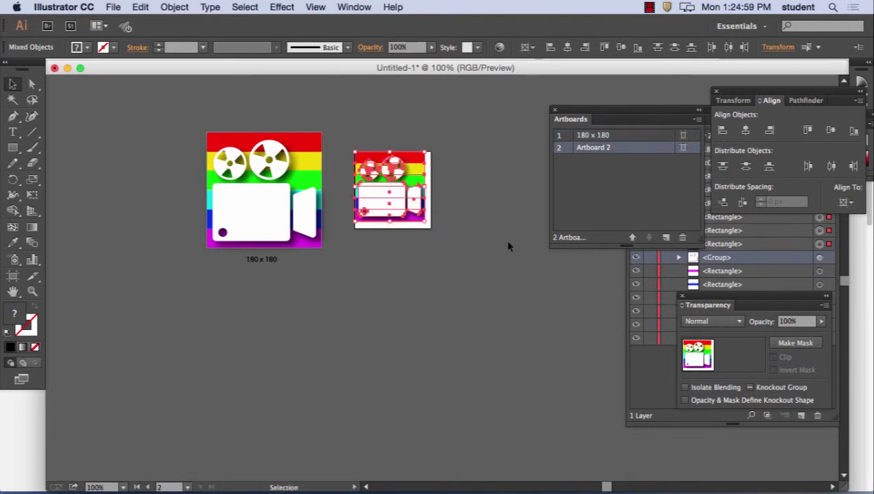
# - Try a 75% scale, then undo back to the full-size copy
pyautogui.doubleClick(33, 180)
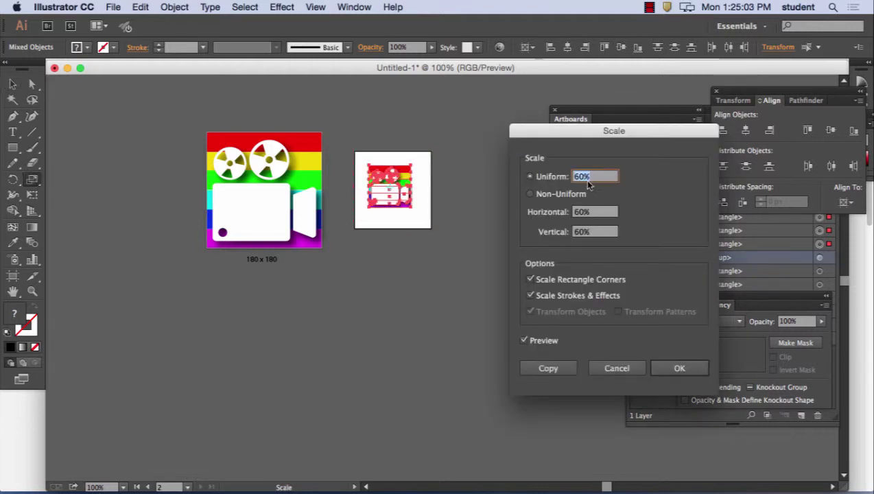
pyautogui.write('75 %')
pyautogui.click(663, 367)
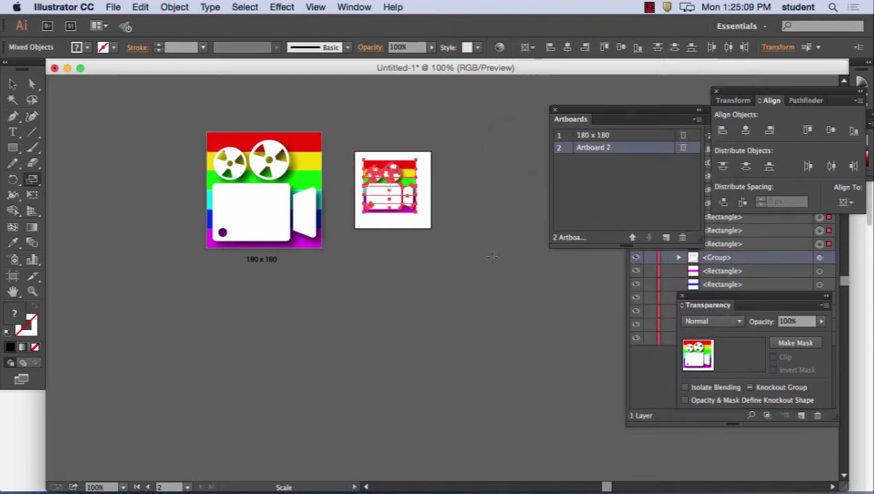
pyautogui.click(143, 7)
pyautogui.click(164, 23)
pyautogui.click(143, 7)
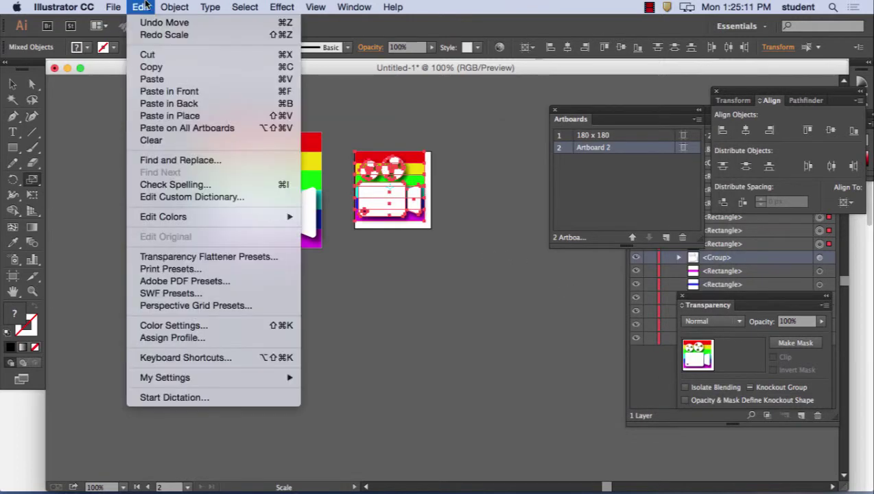
pyautogui.click(152, 34)
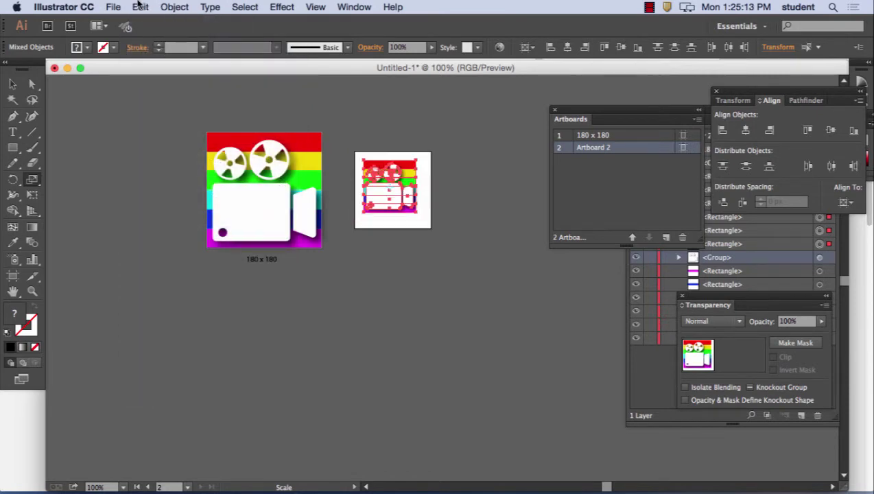
pyautogui.click(139, 5)
pyautogui.click(149, 25)
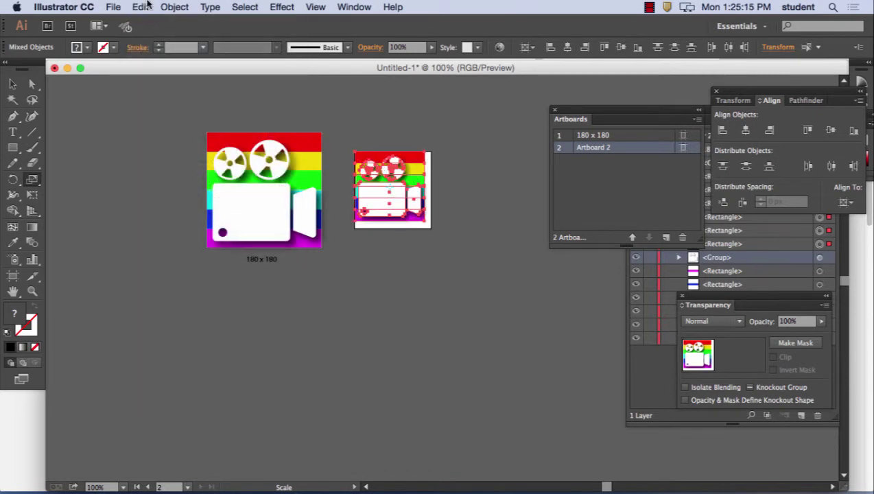
pyautogui.click(142, 7)
pyautogui.click(148, 23)
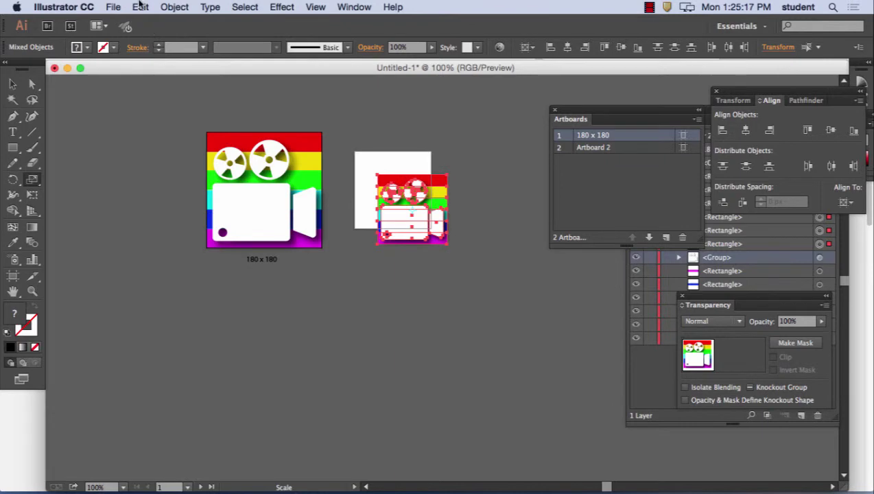
pyautogui.click(140, 5)
pyautogui.click(154, 23)
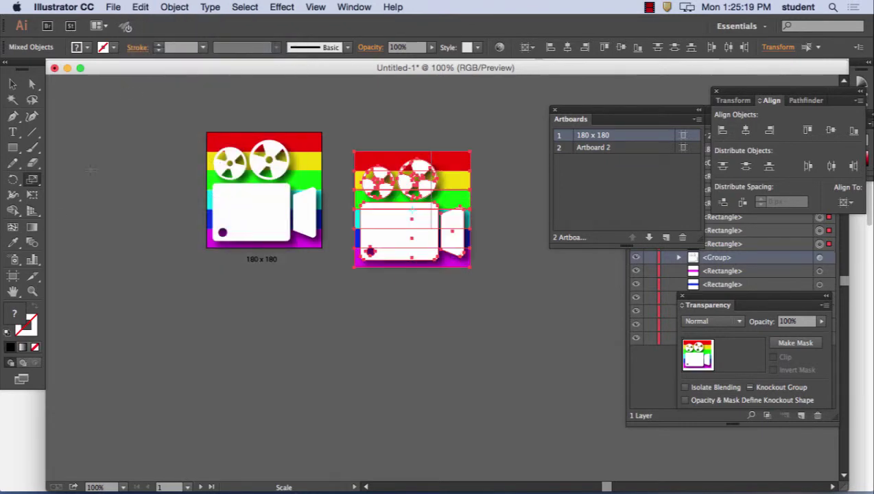
# - Scale the copied icon uniformly to 75% and move it onto Artboard 2
pyautogui.doubleClick(32, 179)
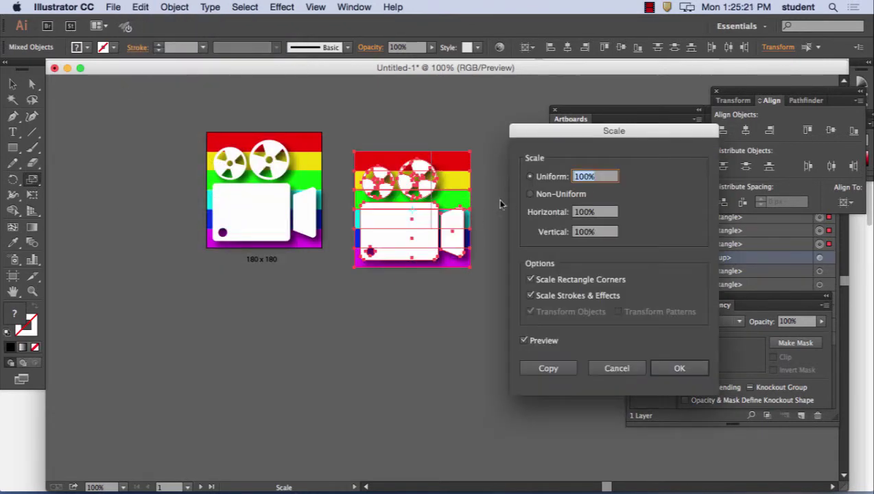
pyautogui.click(588, 176)
pyautogui.doubleClick(589, 176)
pyautogui.write('75')
pyautogui.click(689, 363)
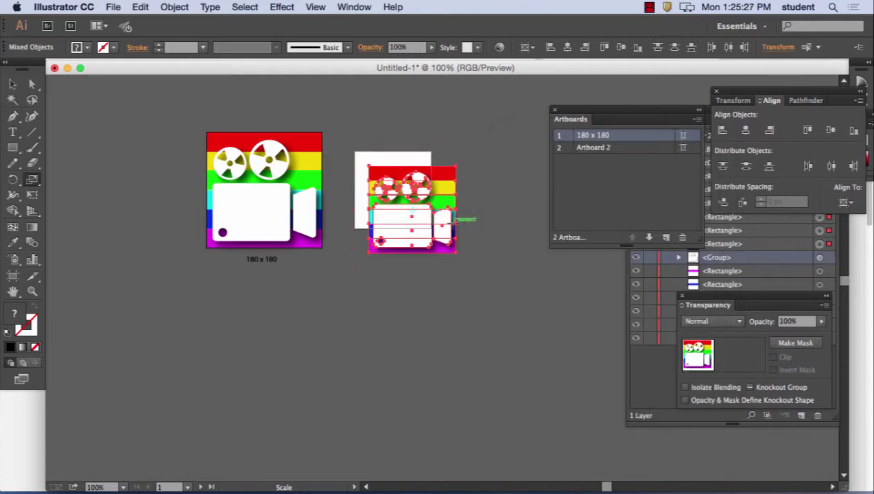
pyautogui.click(12, 84)
pyautogui.moveTo(444, 194); pyautogui.dragTo(409, 170)
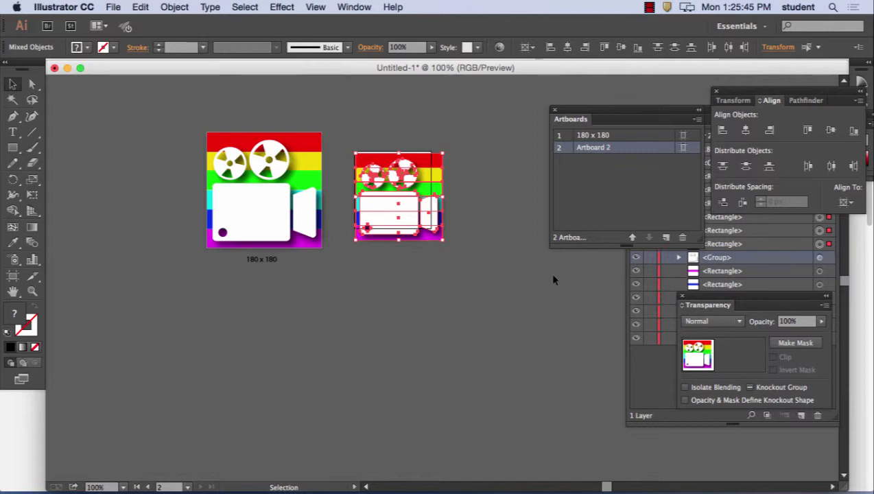
# - Undo the move and the 75% scale of the copied icon
pyautogui.click(141, 7)
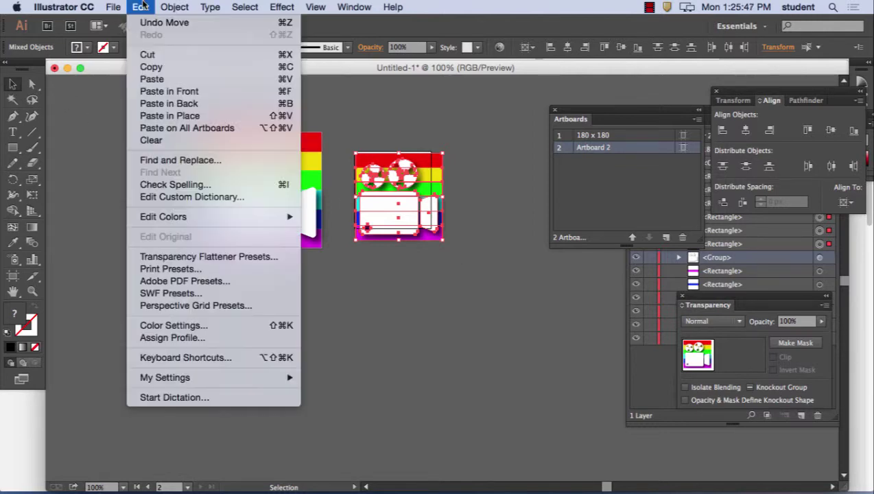
pyautogui.click(147, 22)
pyautogui.click(141, 7)
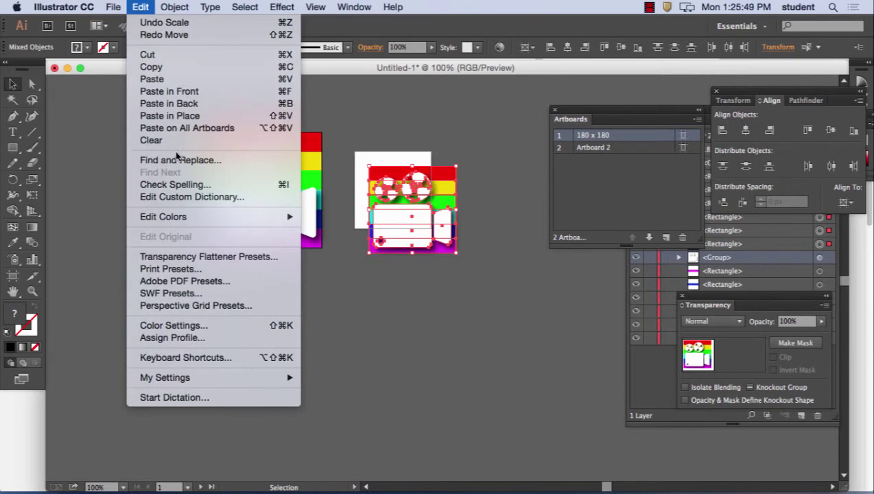
pyautogui.click(165, 23)
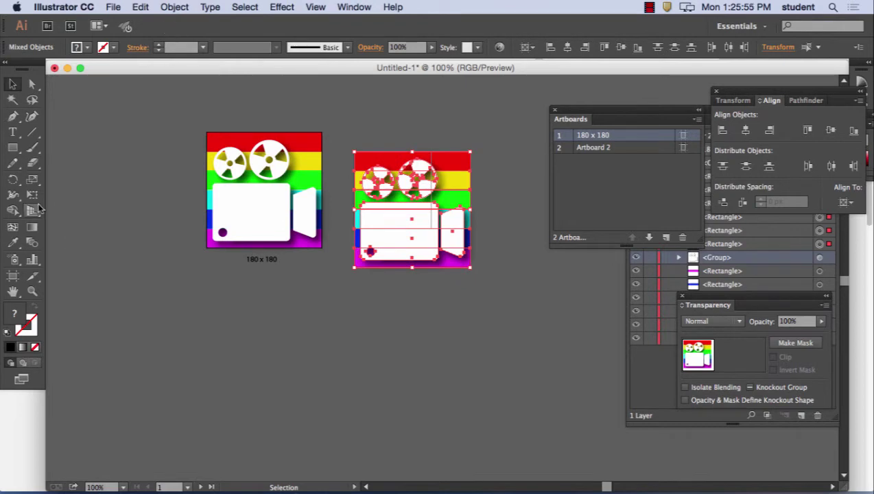
# - Try an 80% scale, undo it, and drag-scale the icon to about 73% instead
pyautogui.doubleClick(32, 179)
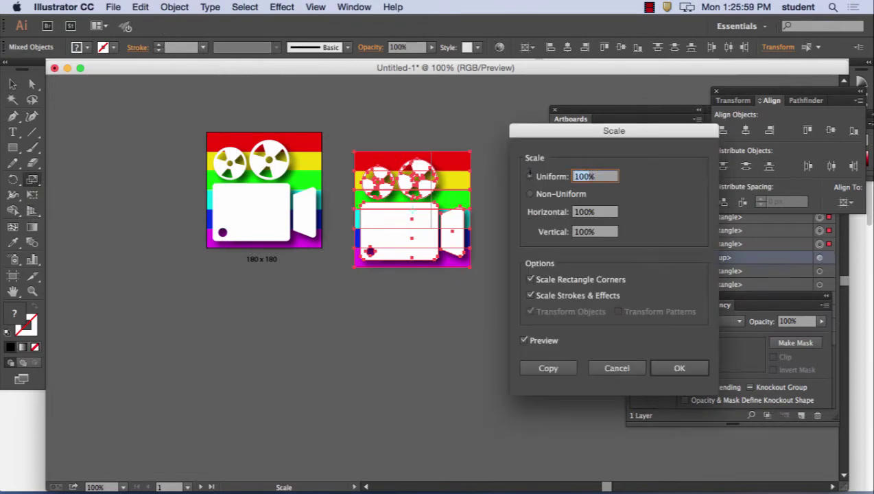
pyautogui.write('80%')
pyautogui.click(667, 371)
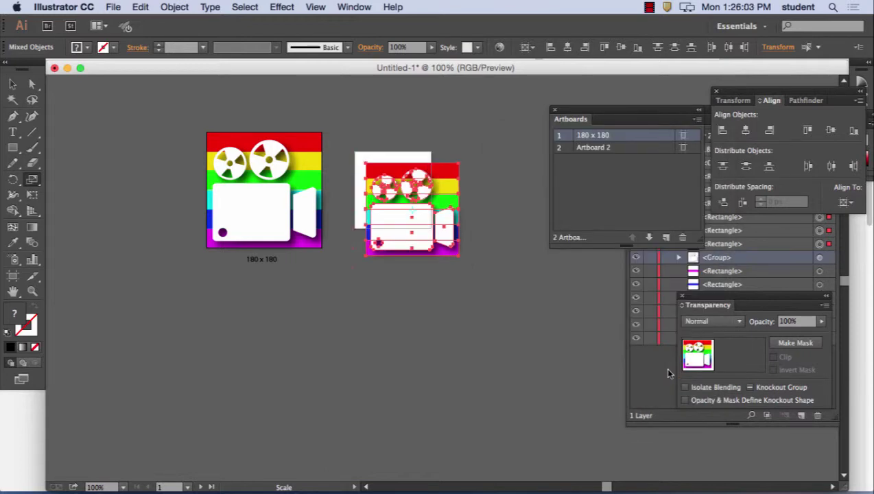
pyautogui.click(140, 7)
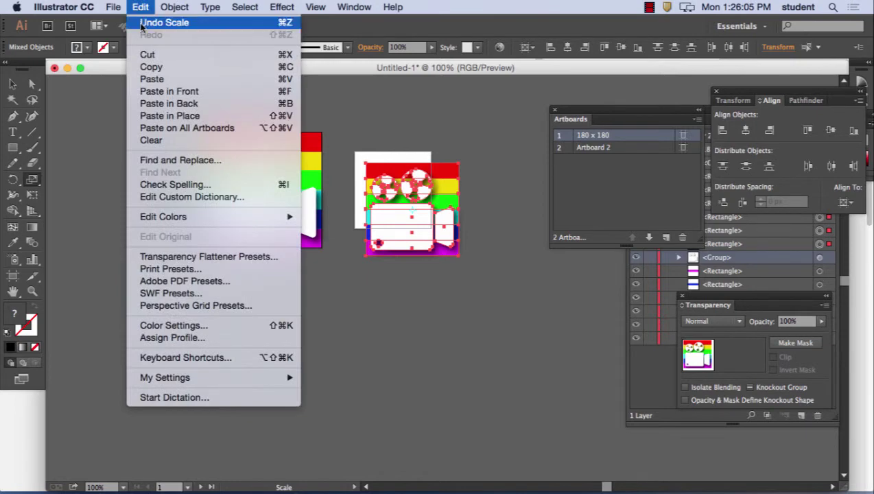
pyautogui.click(142, 25)
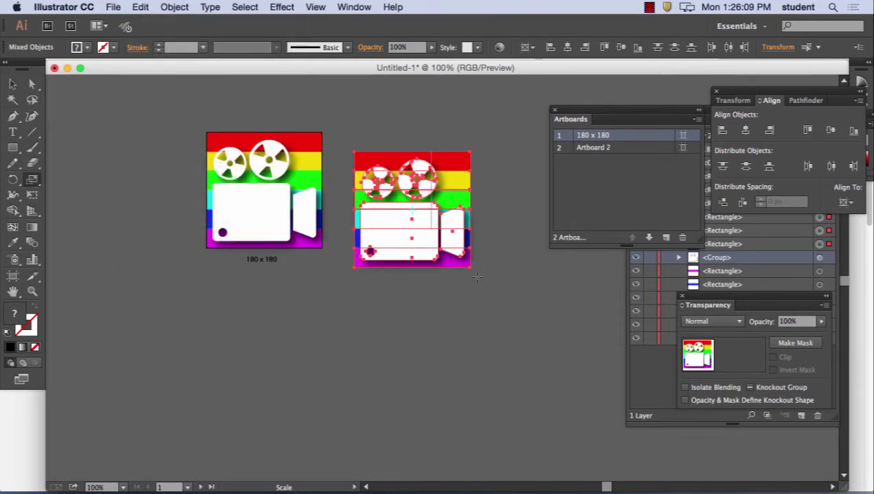
pyautogui.moveTo(470, 266); pyautogui.dragTo(448, 251)
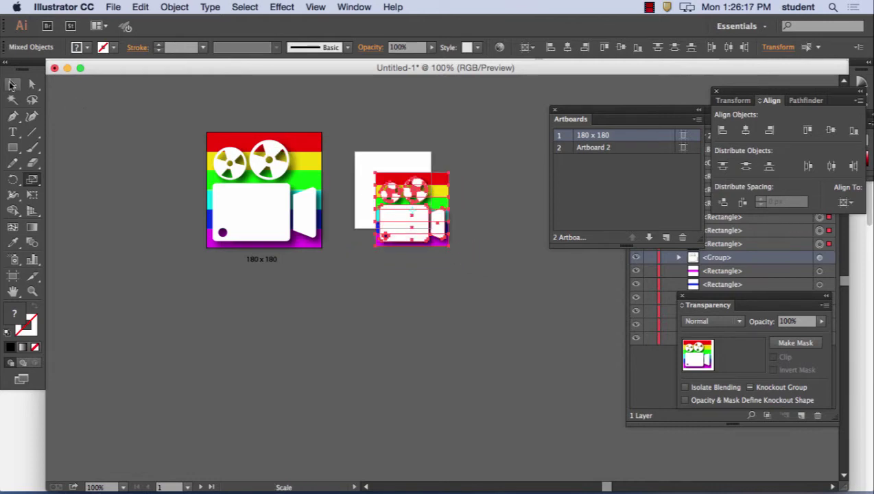
# - Resize the icon to about 120 px on Artboard 2 and copy the 180 x 180 label below it
pyautogui.click(12, 83)
pyautogui.moveTo(422, 219); pyautogui.dragTo(401, 196)
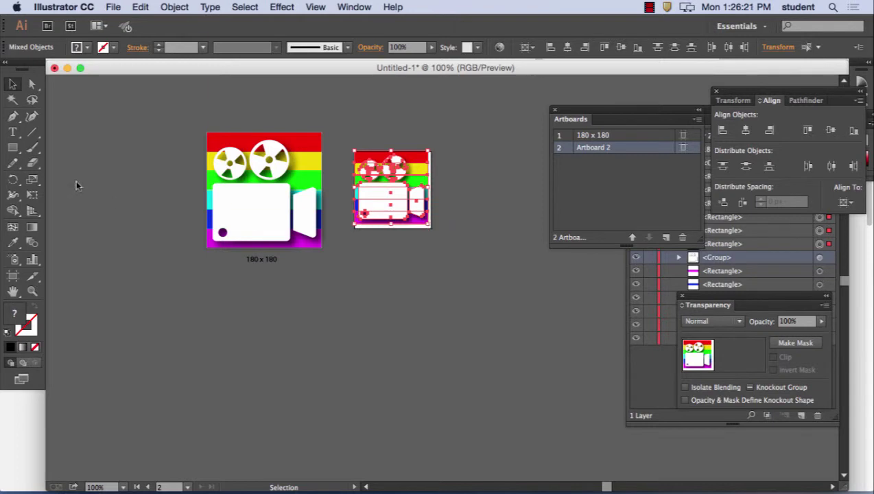
pyautogui.click(32, 179)
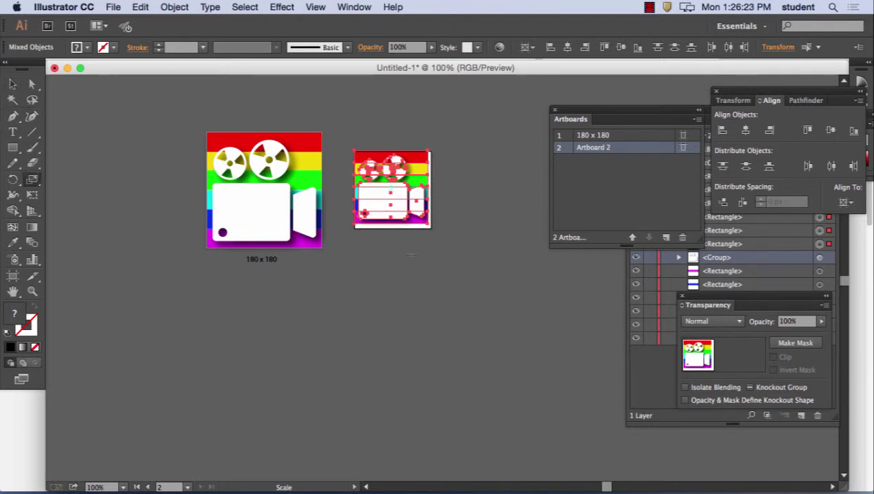
pyautogui.moveTo(429, 223); pyautogui.dragTo(429, 230)
pyautogui.click(13, 83)
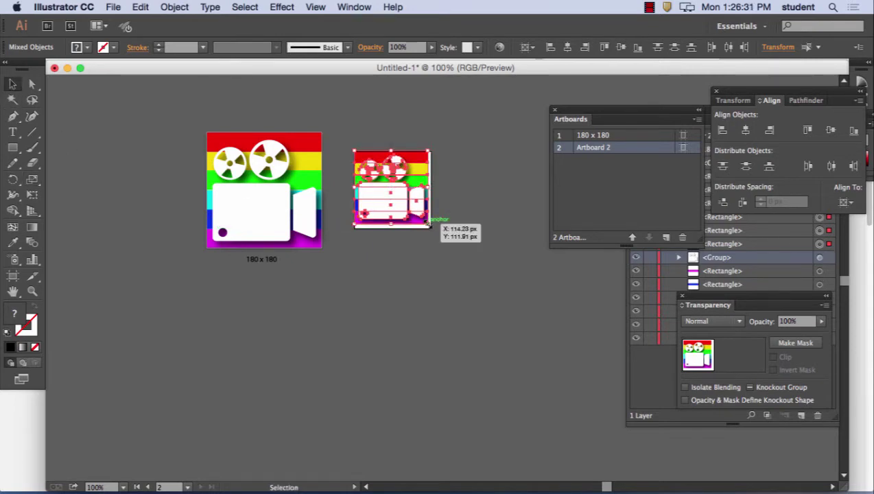
pyautogui.moveTo(430, 229); pyautogui.dragTo(432, 228)
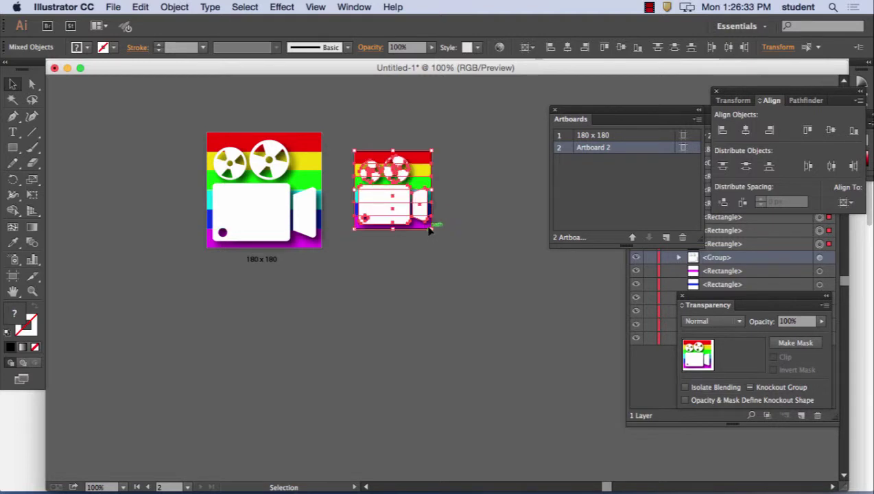
pyautogui.click(418, 268)
pyautogui.moveTo(261, 261); pyautogui.dragTo(395, 239)
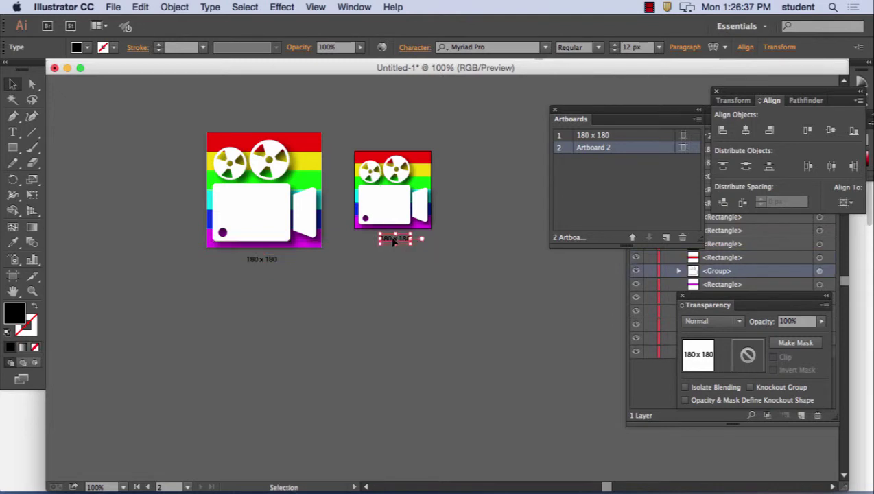
# - Replace both 180 values in the copied label with 120 so it reads 120 x 120
pyautogui.press('t')
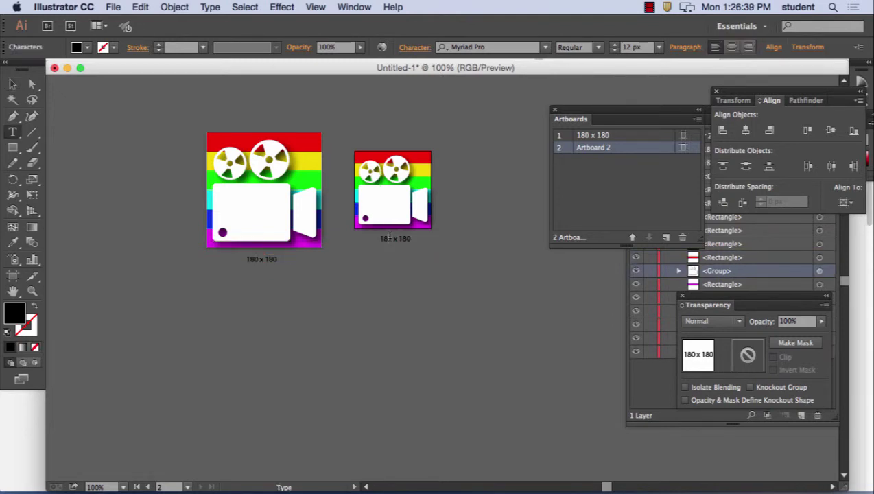
pyautogui.doubleClick(389, 237)
pyautogui.write('120')
pyautogui.doubleClick(404, 238)
pyautogui.write('120')
pyautogui.click(12, 84)
pyautogui.click(364, 335)
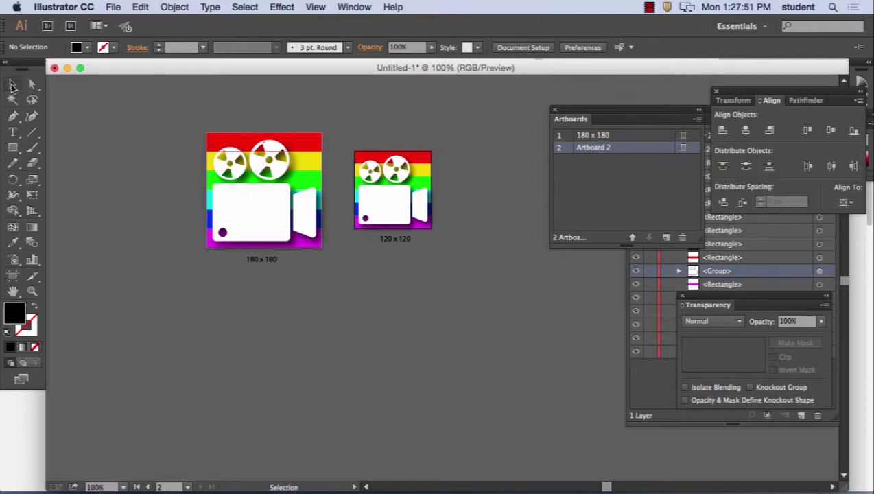
# - Alt-drag a copy of the large icon to the left of the artboards and shrink it to about 75 px
pyautogui.moveTo(189, 117); pyautogui.dragTo(328, 254)
pyautogui.moveTo(291, 187); pyautogui.dragTo(144, 180)
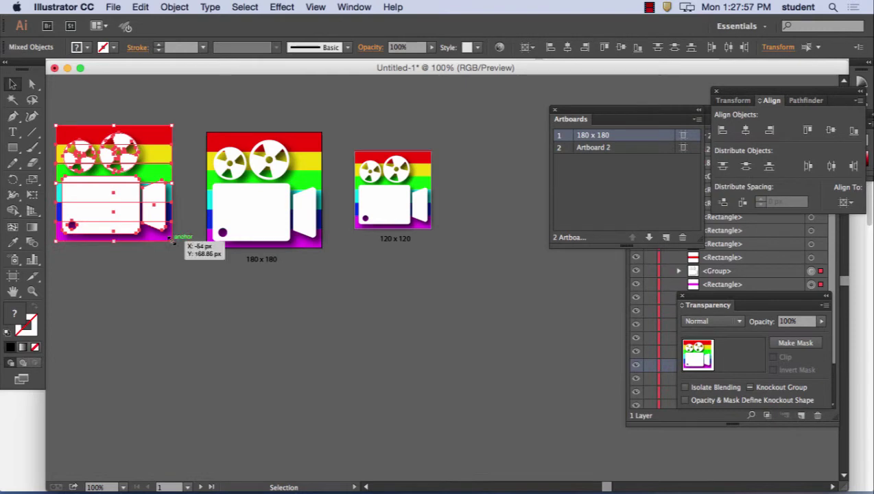
pyautogui.moveTo(172, 237); pyautogui.dragTo(108, 188)
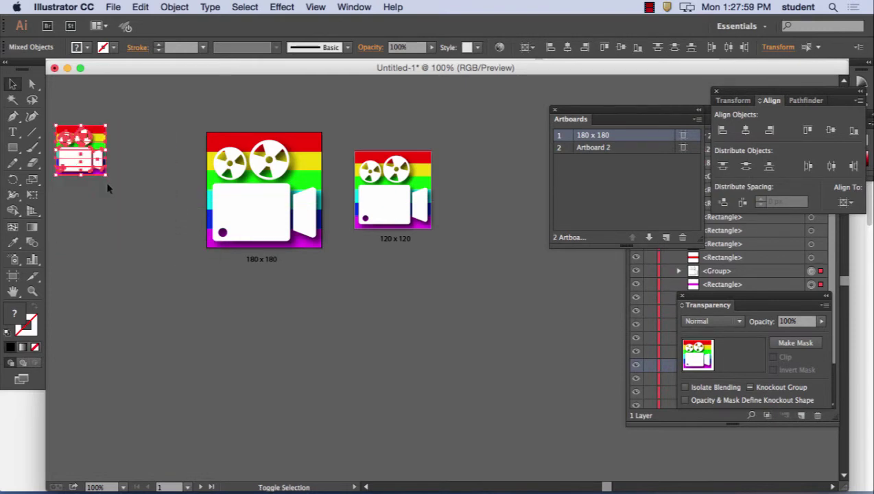
pyautogui.click(120, 210)
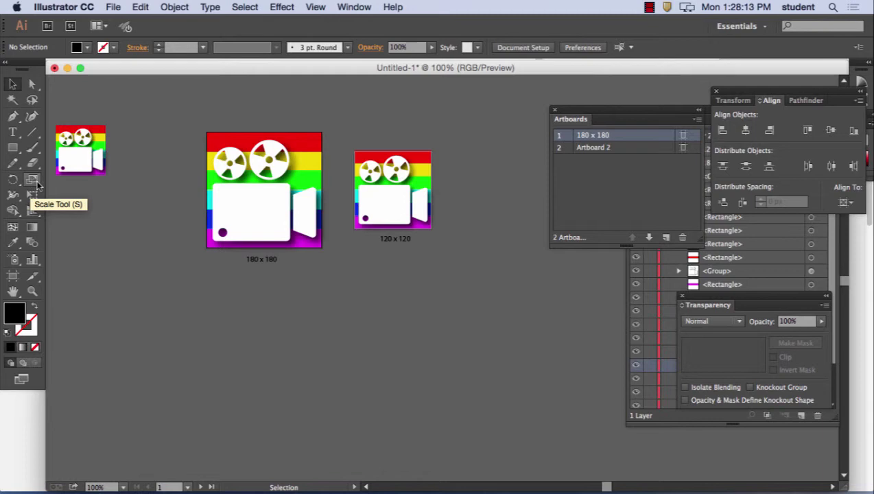
pyautogui.click(14, 85)
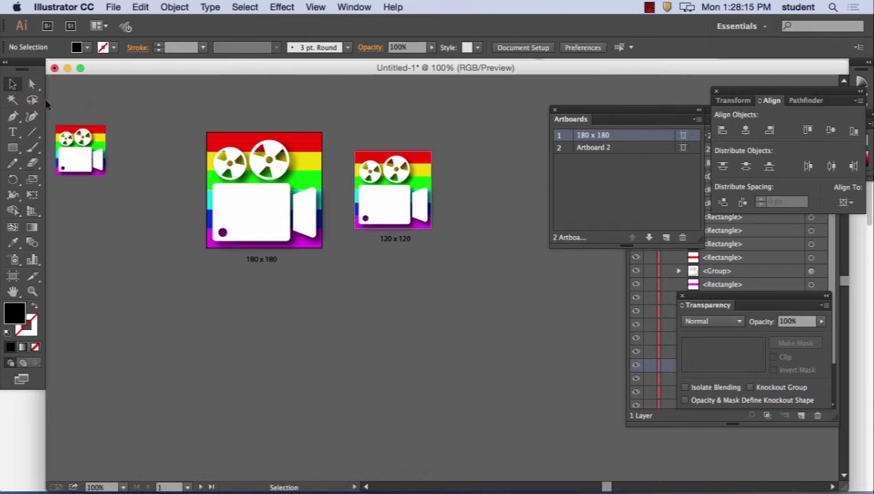
pyautogui.hscroll(-3, 61, 137)
pyautogui.click(126, 139)
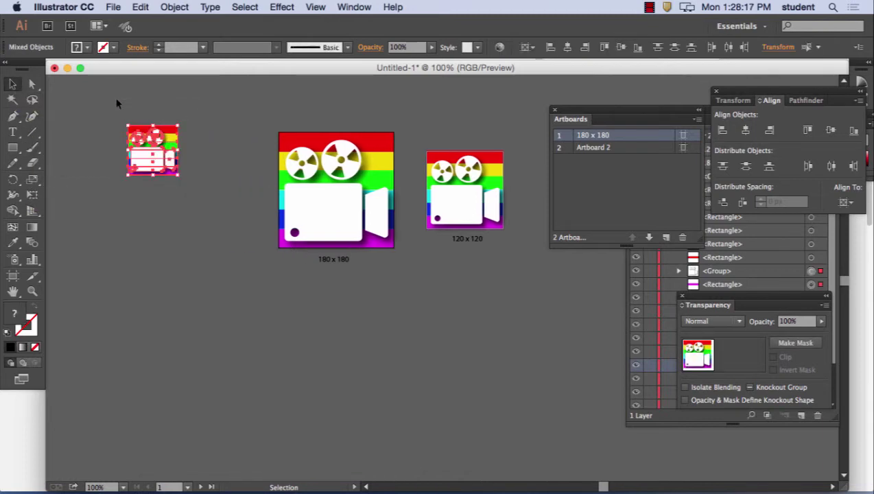
# - Delete the selected small camera-icon copy, keeping only the two artboard icons
pyautogui.press('Delete')
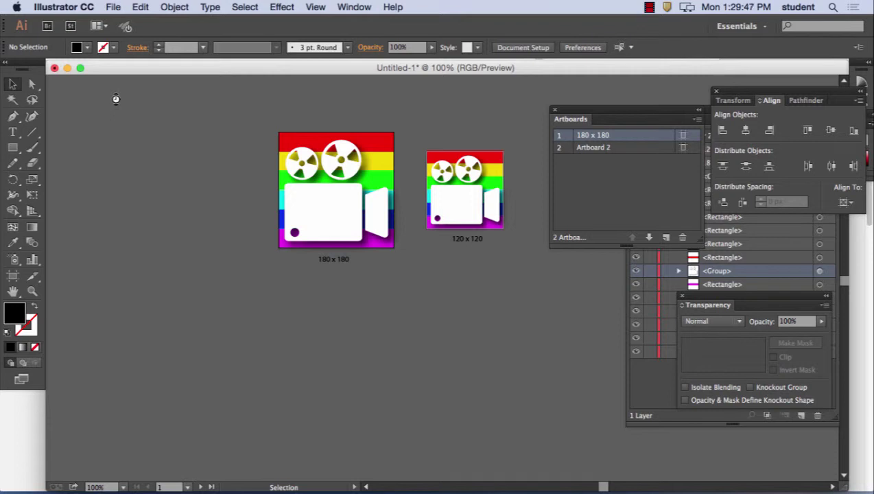
# - Save the document as icon_design.ai with the default Illustrator options
pyautogui.click(113, 7)
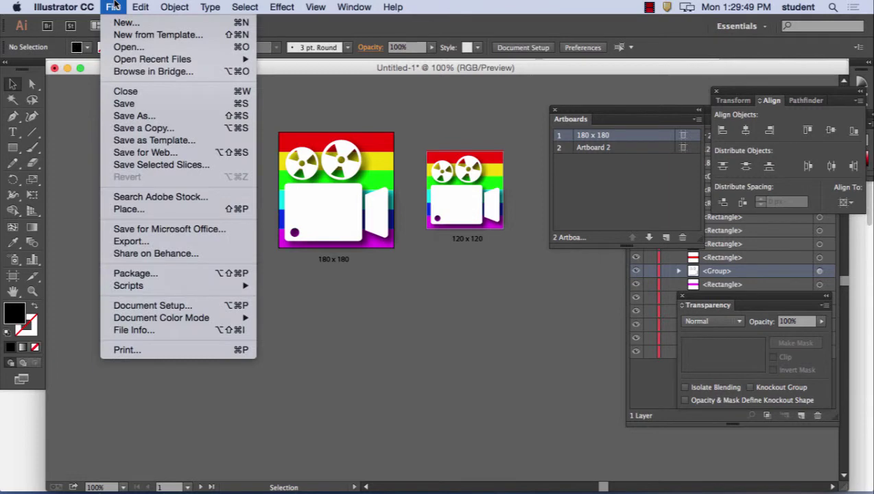
pyautogui.click(132, 116)
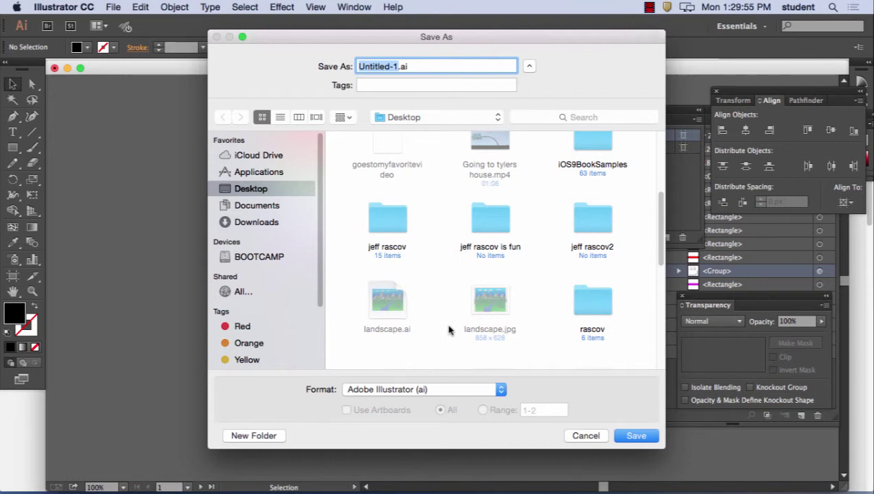
pyautogui.write('icon_')
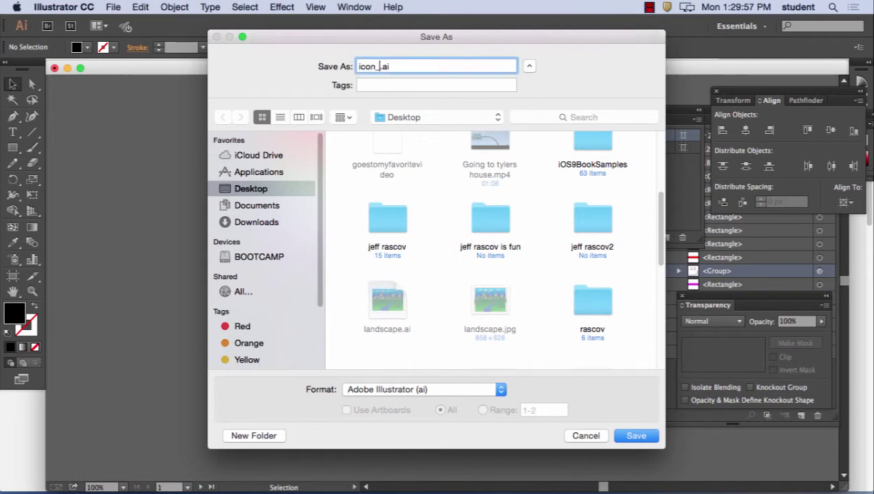
pyautogui.write('design')
pyautogui.click(636, 436)
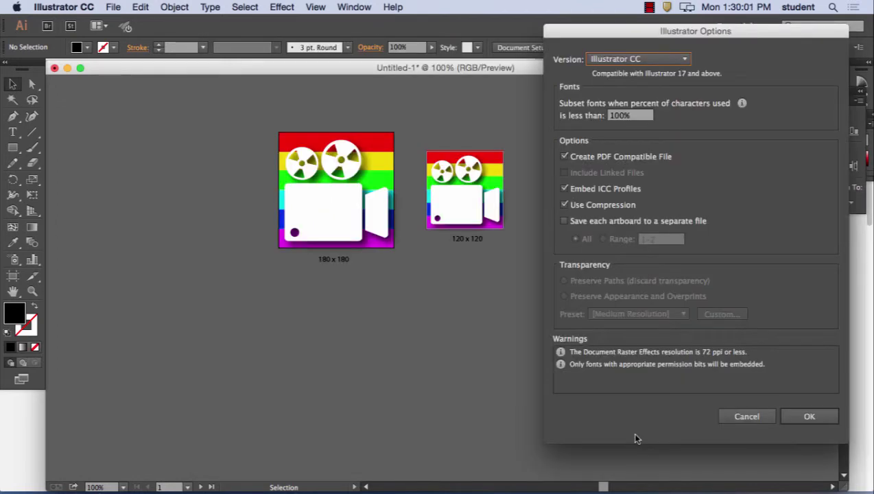
pyautogui.click(790, 419)
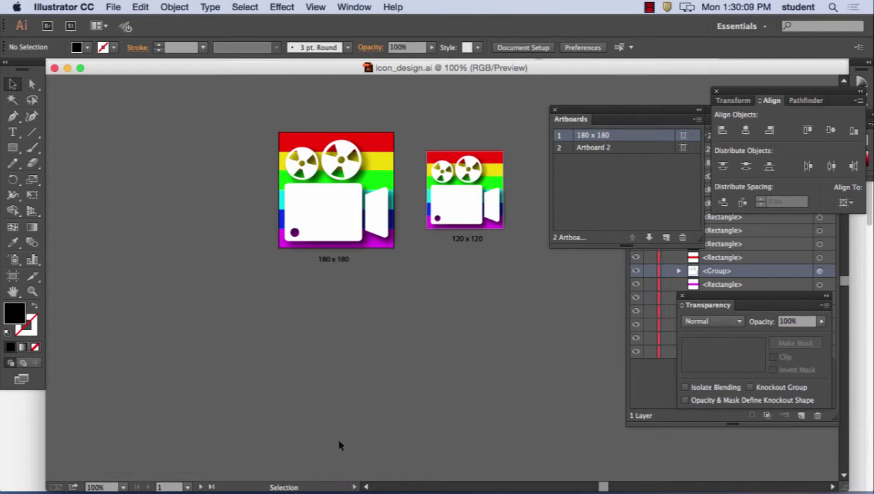
# - Rename Artboard 2 to '120 x 120' in the Artboards panel
pyautogui.doubleClick(598, 147)
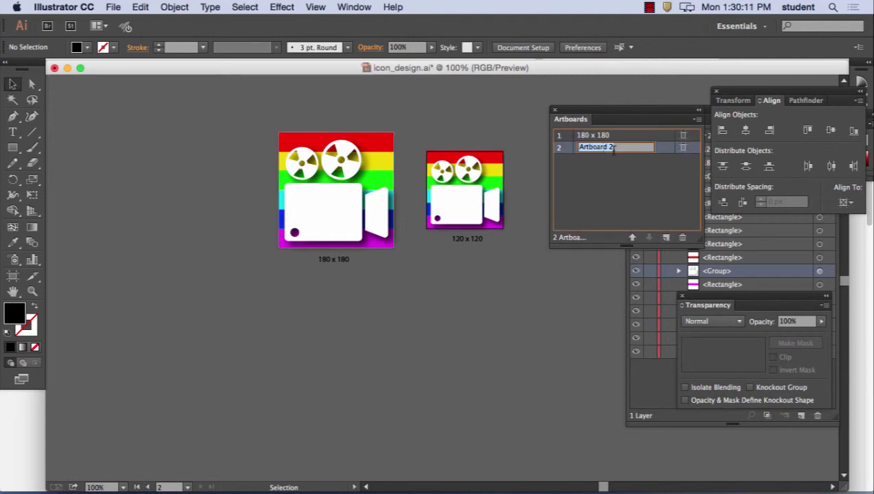
pyautogui.write('120 x 120')
# - Commit the 120 x 120 artboard name and fit the view to that artboard
pyautogui.click(596, 181)
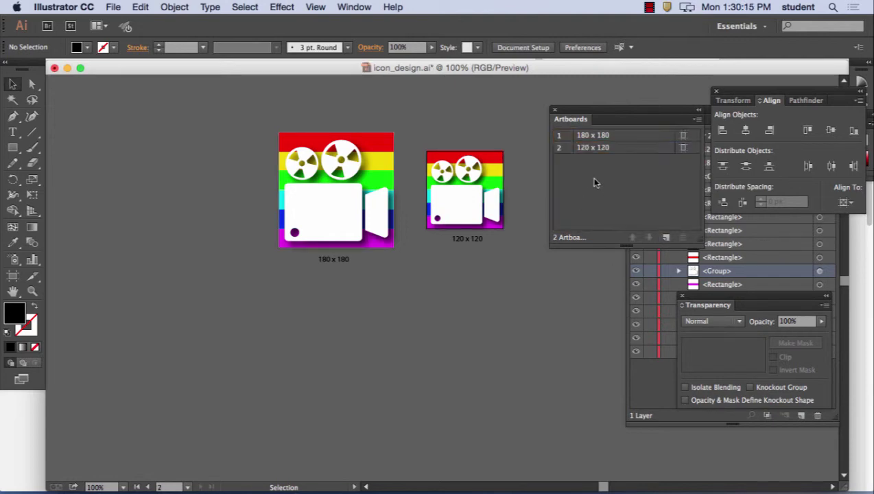
pyautogui.doubleClick(610, 148)
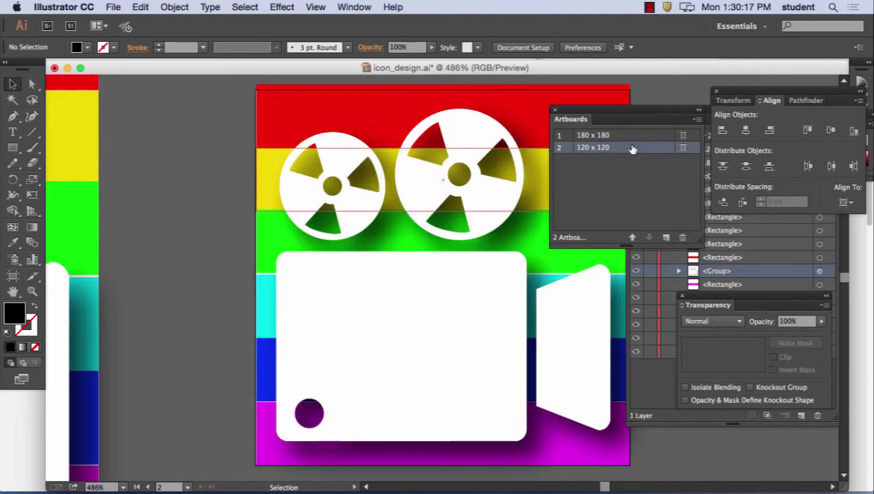
pyautogui.click(592, 135)
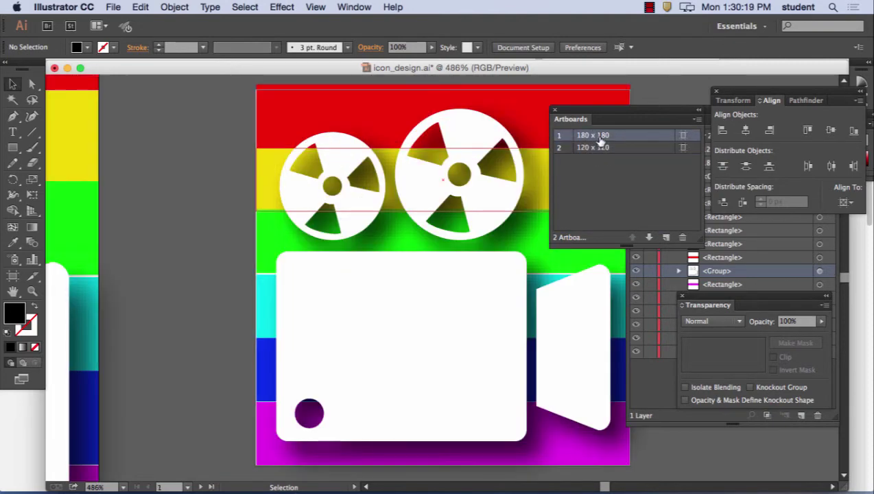
# - Toggle between the 180 x 180 and 120 x 120 artboards to compare, ending on 180 x 180
pyautogui.click(597, 149)
pyautogui.click(600, 137)
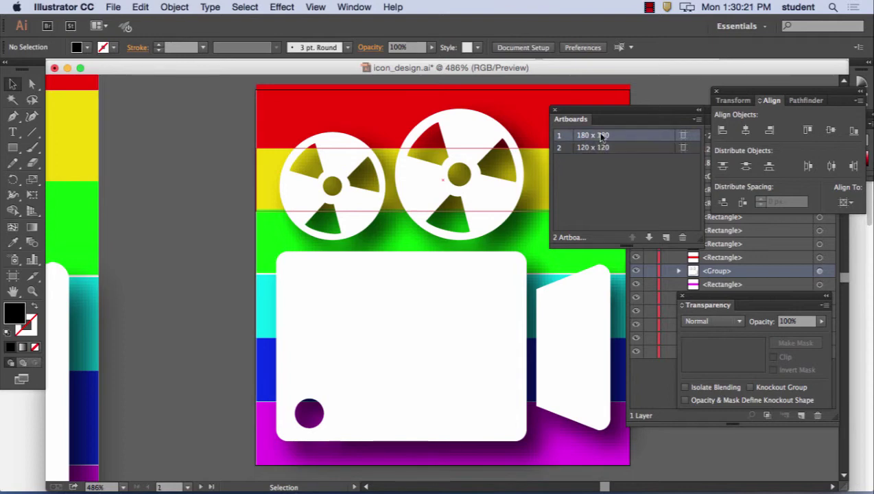
pyautogui.click(601, 148)
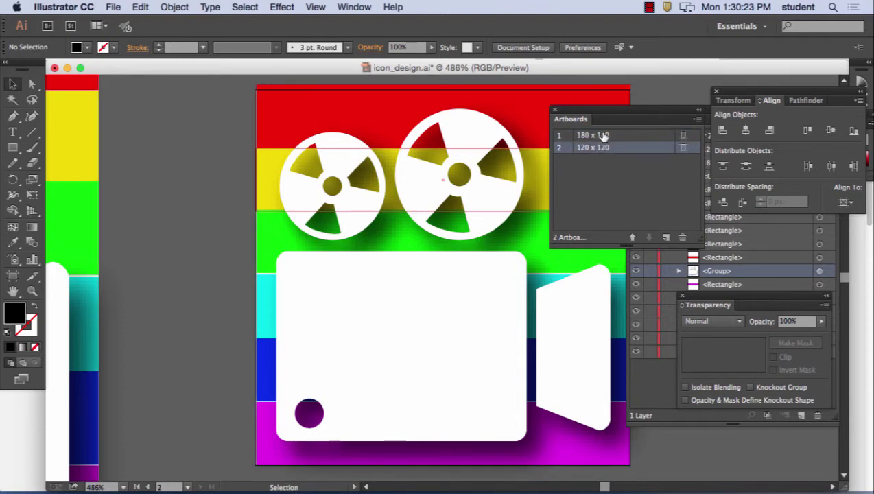
pyautogui.click(604, 137)
pyautogui.click(605, 149)
pyautogui.click(604, 137)
pyautogui.click(605, 148)
pyautogui.click(606, 136)
pyautogui.click(605, 148)
pyautogui.click(605, 136)
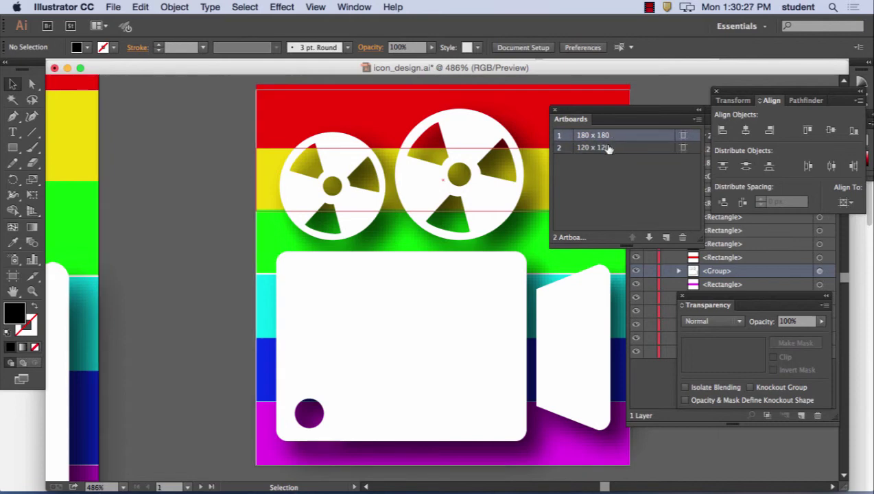
pyautogui.click(609, 146)
pyautogui.click(607, 137)
pyautogui.click(607, 147)
pyautogui.click(607, 135)
pyautogui.click(607, 149)
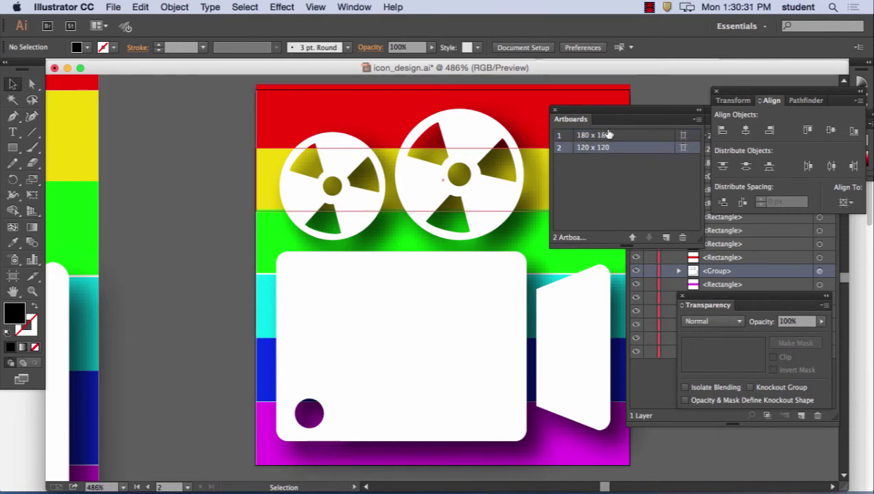
pyautogui.click(607, 135)
pyautogui.click(607, 147)
pyautogui.click(606, 136)
pyautogui.click(606, 147)
pyautogui.click(607, 139)
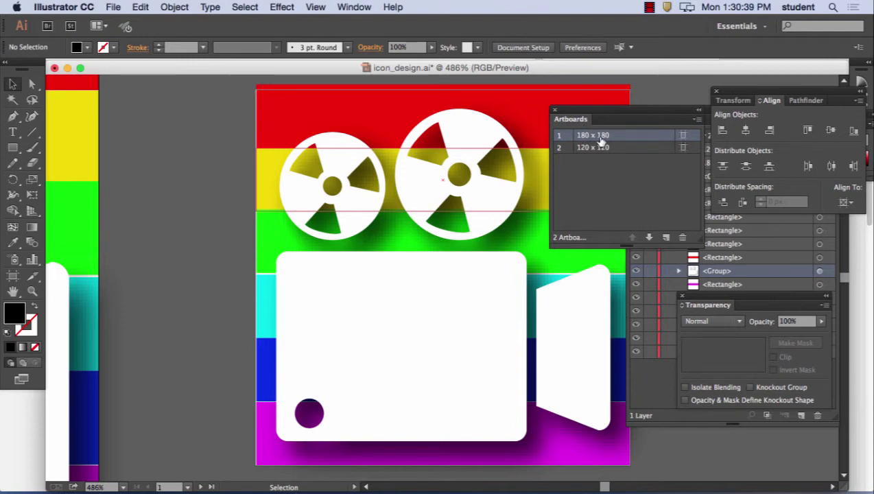
pyautogui.click(114, 6)
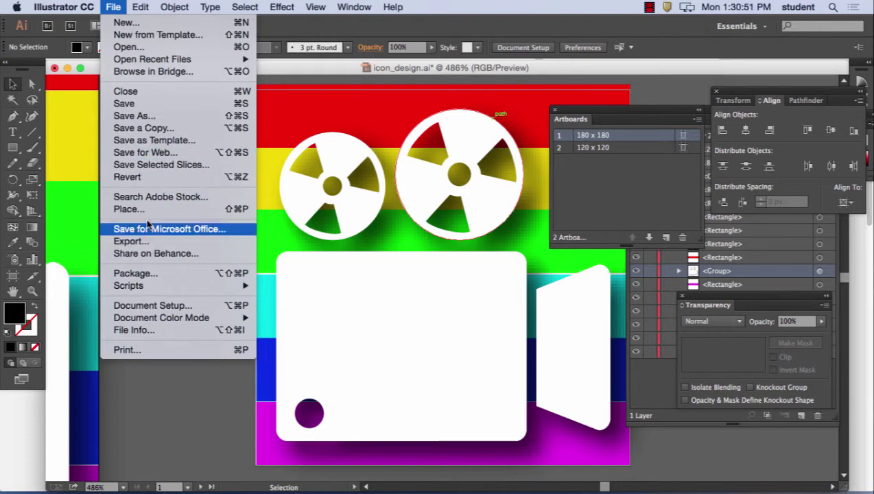
# - Export the 180 x 180 artboard with Save for Web as PNG-24 named icon_design_180x180
pyautogui.click(157, 152)
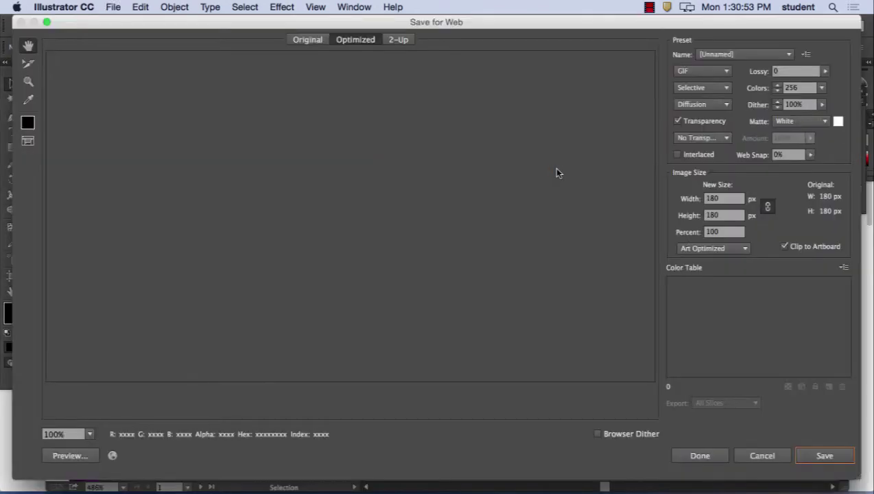
pyautogui.click(729, 71)
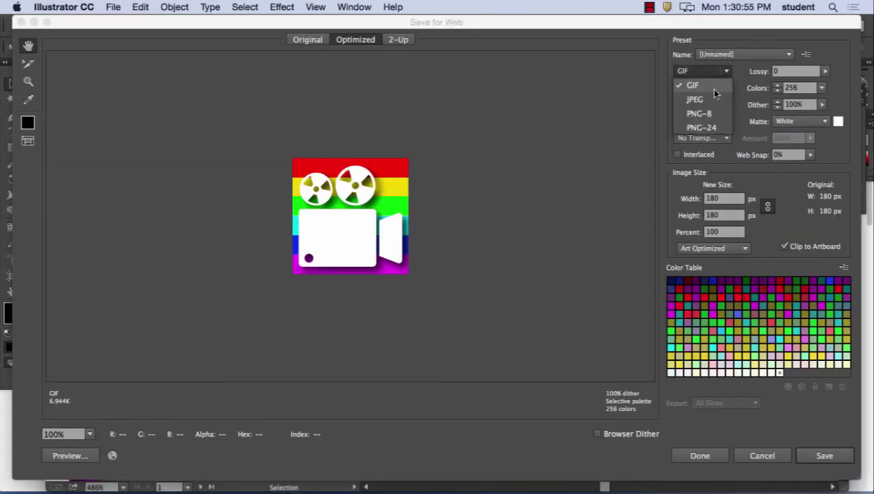
pyautogui.click(711, 128)
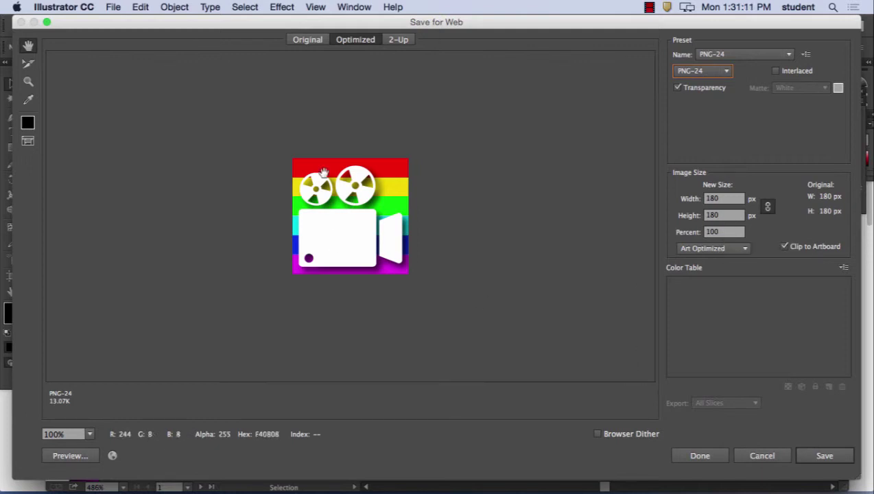
pyautogui.click(825, 456)
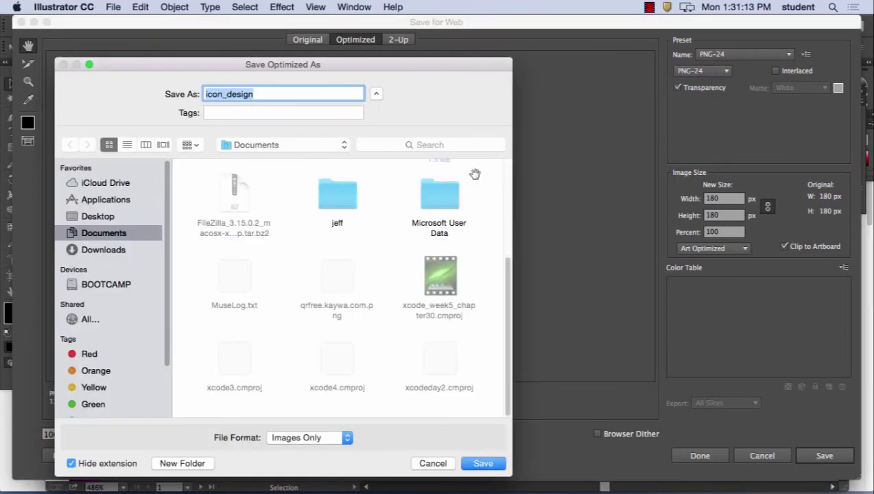
pyautogui.click(278, 95)
pyautogui.write('_18')
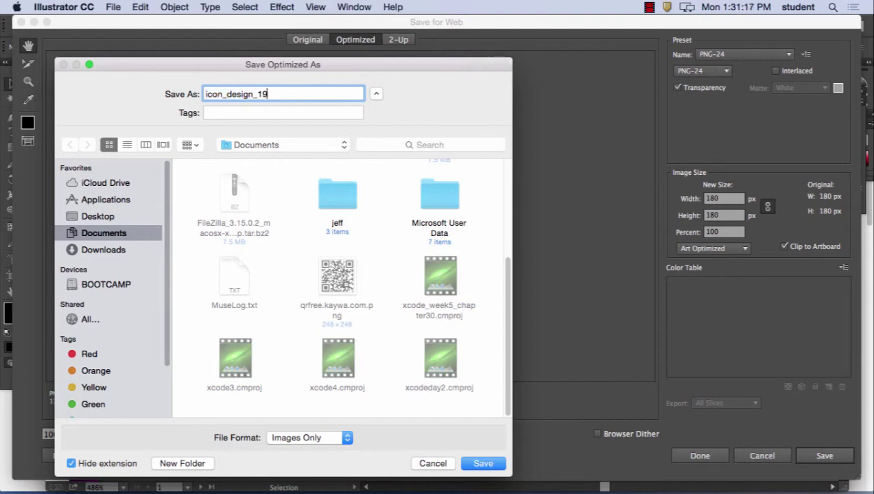
pyautogui.press('BackSpace')
pyautogui.write('80x180')
pyautogui.click(484, 464)
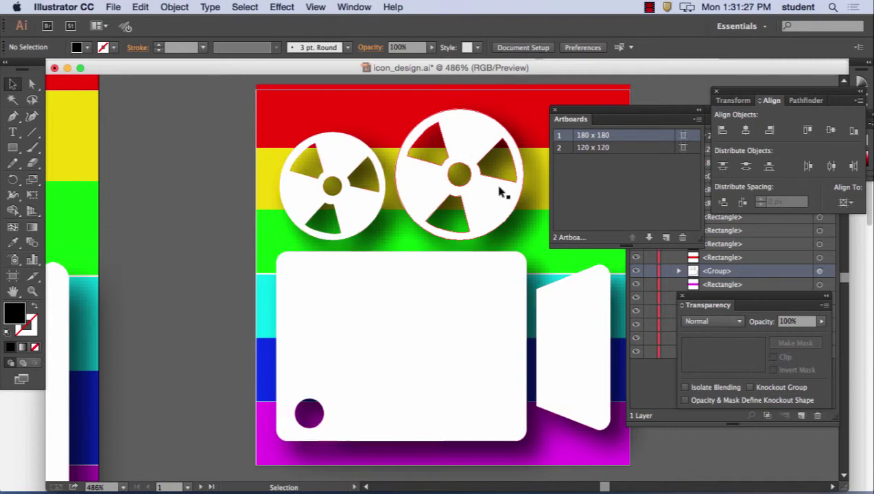
# - Select the 120 x 120 artboard in the Artboards panel
pyautogui.click(614, 149)
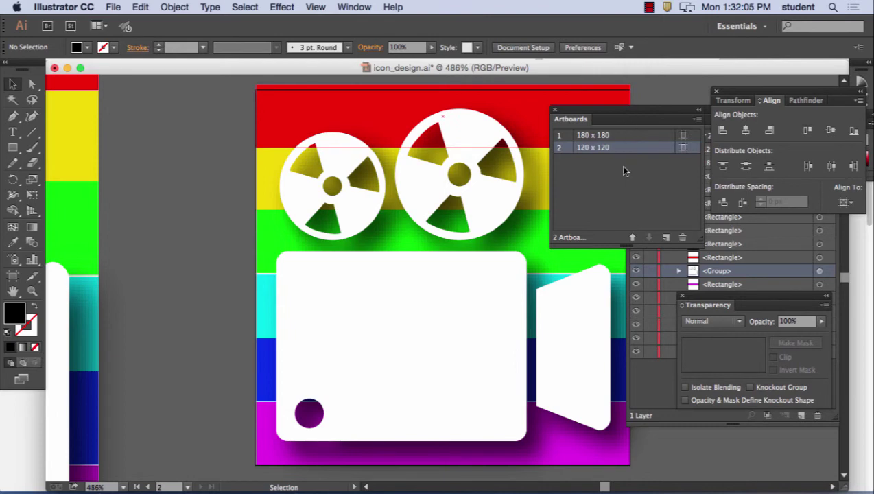
# - Start Save As with Adobe PDF format and the artboard Range option selected
pyautogui.click(116, 6)
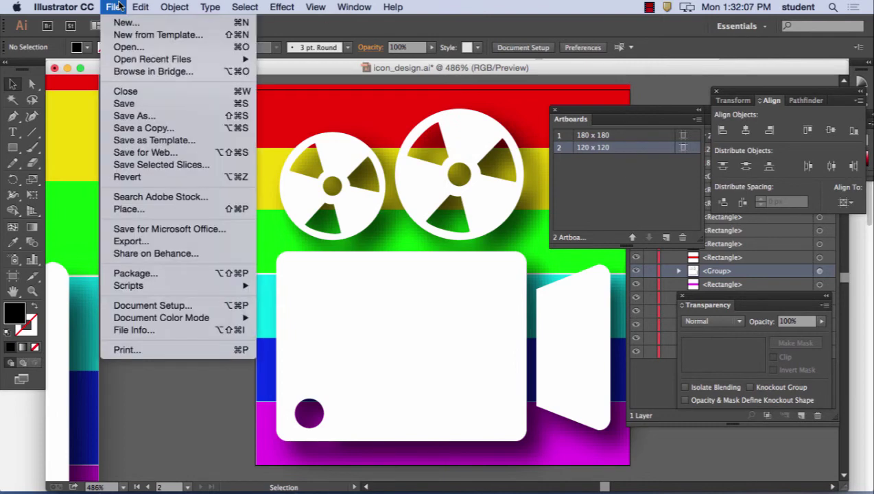
pyautogui.click(137, 116)
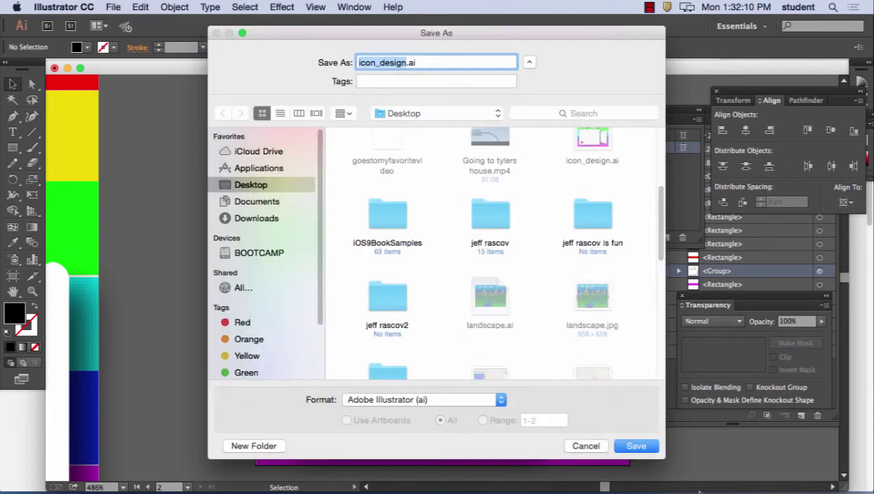
pyautogui.click(463, 400)
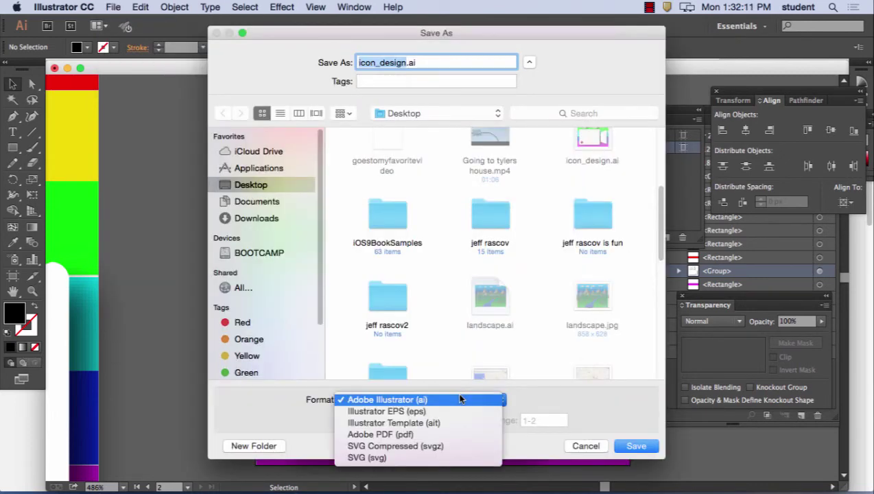
pyautogui.click(430, 437)
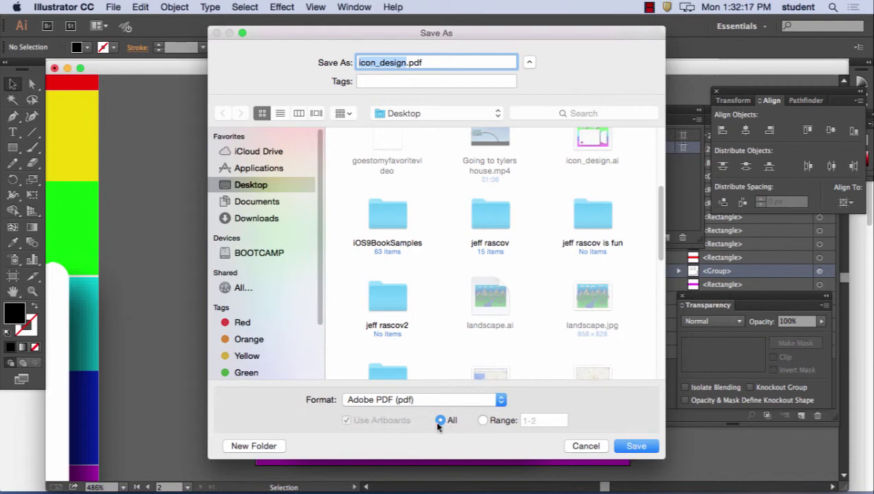
pyautogui.click(484, 420)
# - Save icon_design.pdf with all artboards using the default PDF settings
pyautogui.click(441, 420)
pyautogui.click(636, 447)
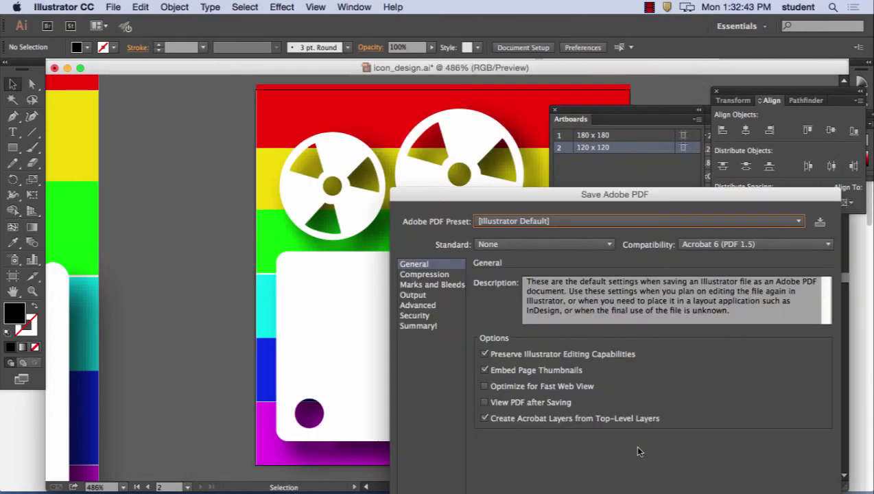
pyautogui.moveTo(686, 192); pyautogui.dragTo(546, 46)
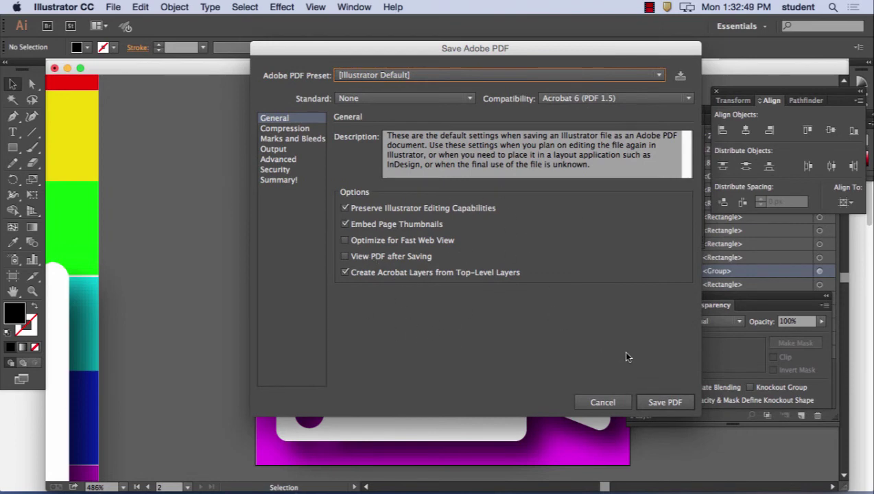
pyautogui.click(270, 129)
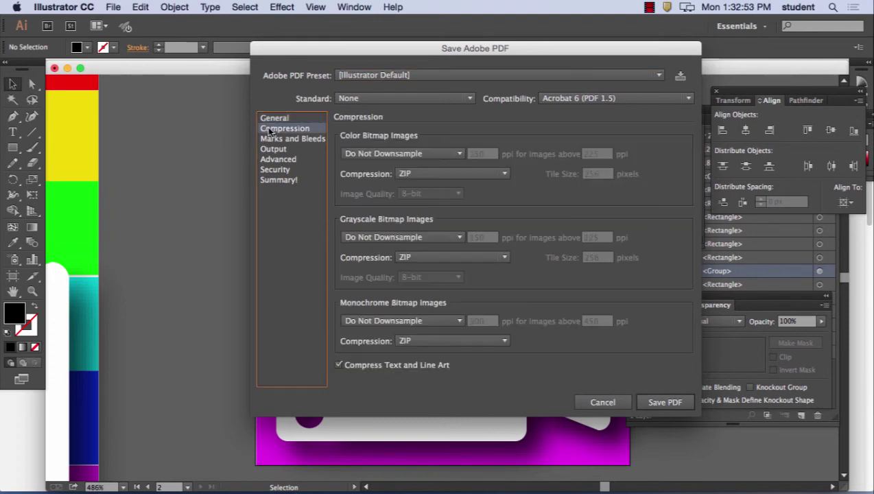
pyautogui.click(277, 119)
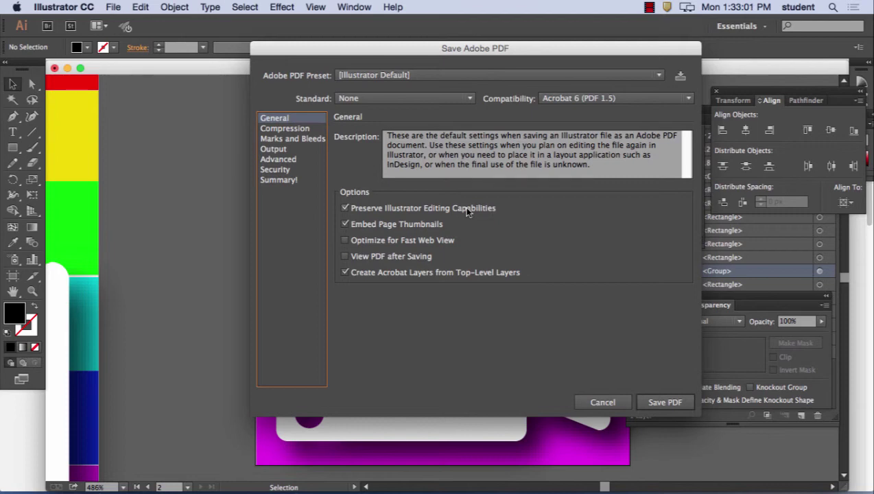
pyautogui.click(676, 402)
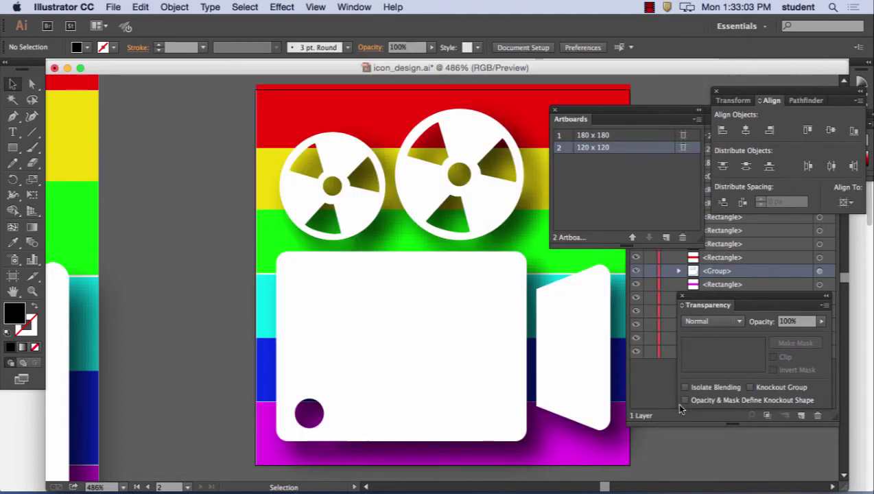
# - Hide Illustrator and Firefox, then open icon_design.pdf from the desktop in Preview
pyautogui.click(65, 7)
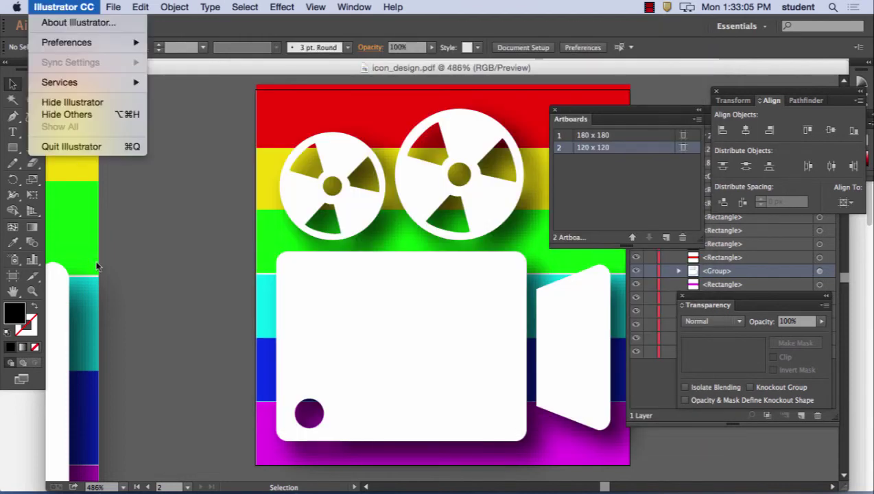
pyautogui.click(95, 100)
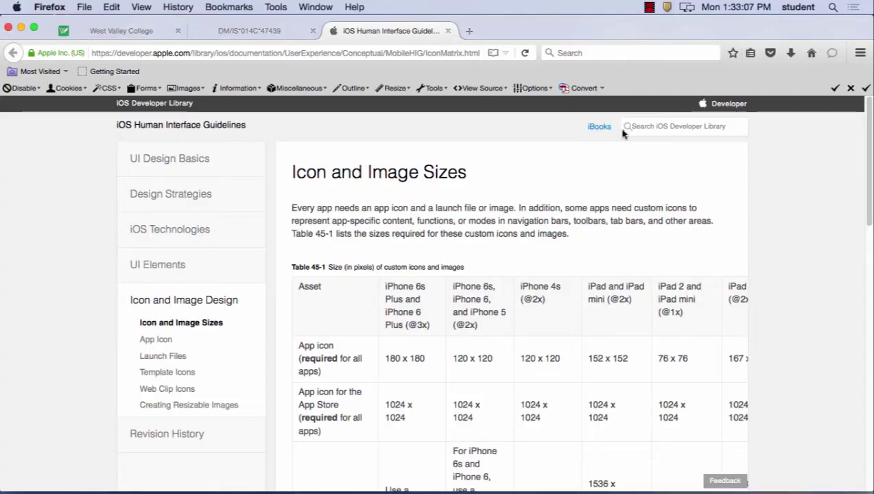
pyautogui.click(49, 7)
pyautogui.click(679, 217)
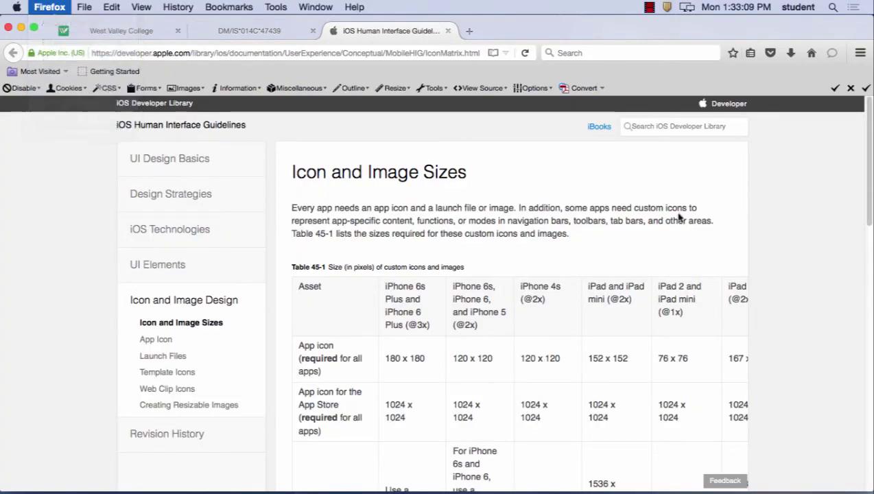
pyautogui.press('super+h')
pyautogui.click(543, 307)
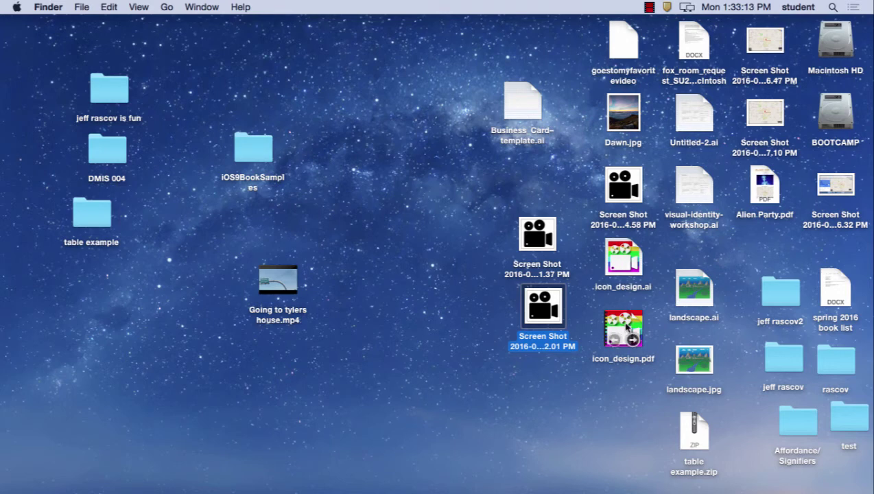
pyautogui.doubleClick(625, 327)
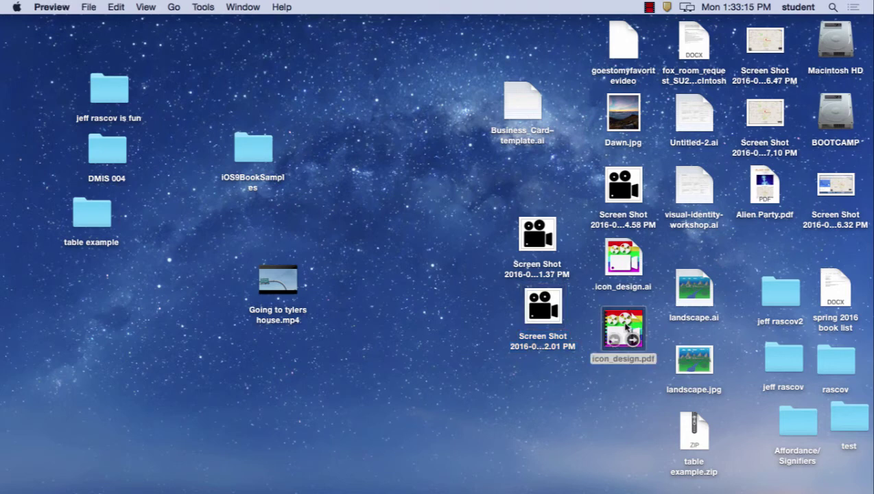